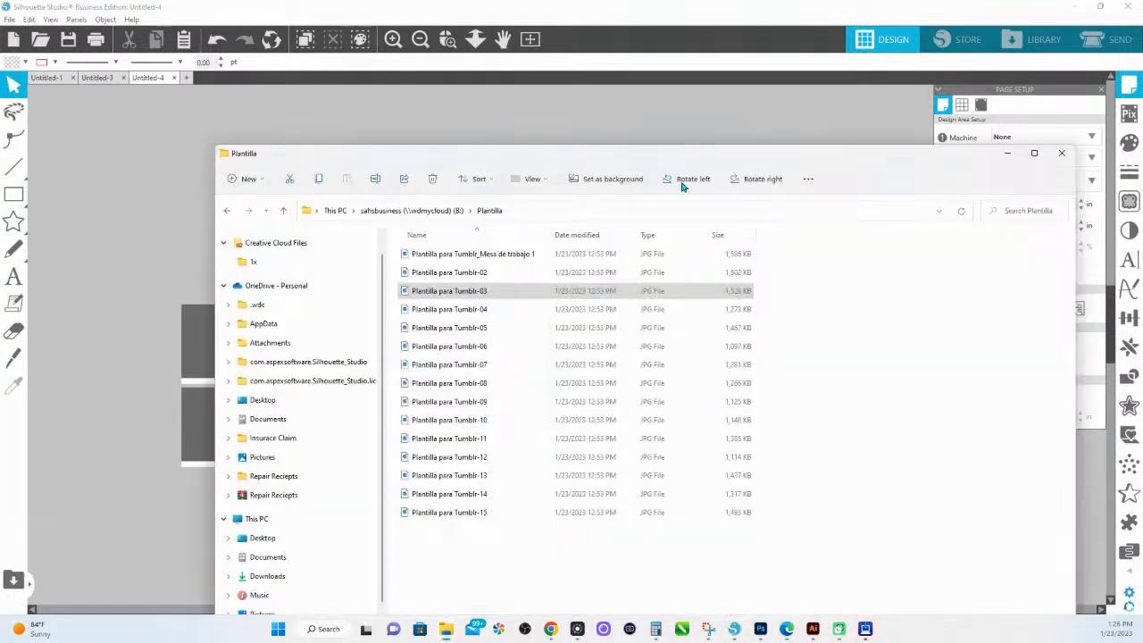
Step: Place the image Plantilla para Tumblr-03 from the Plantilla folder on the empty canvas area above the grey placeholders
{"action": "left_click_drag", "start_coordinate": [638, 161], "coordinate": [513, 86]}
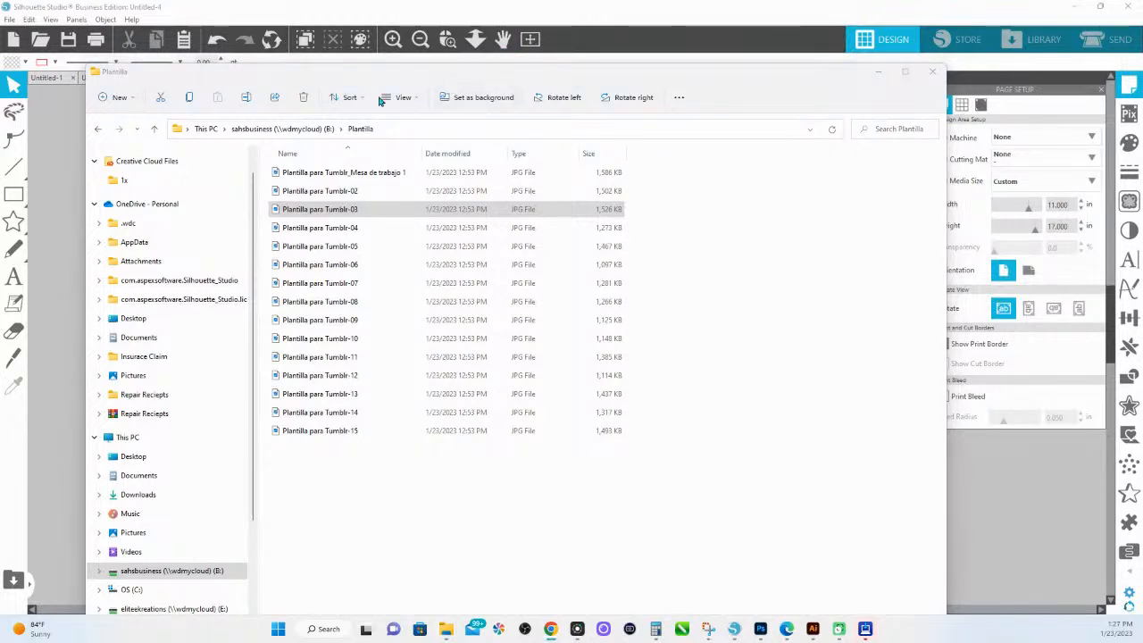
{"action": "left_click_drag", "start_coordinate": [352, 79], "coordinate": [840, 194]}
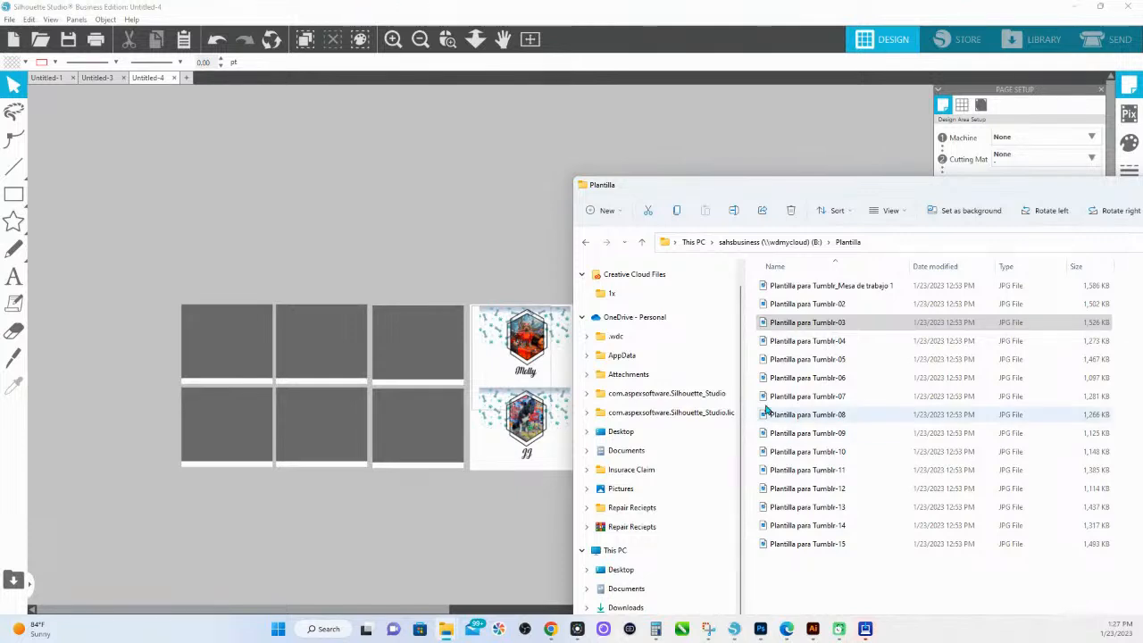
{"action": "left_click_drag", "start_coordinate": [821, 325], "coordinate": [438, 178]}
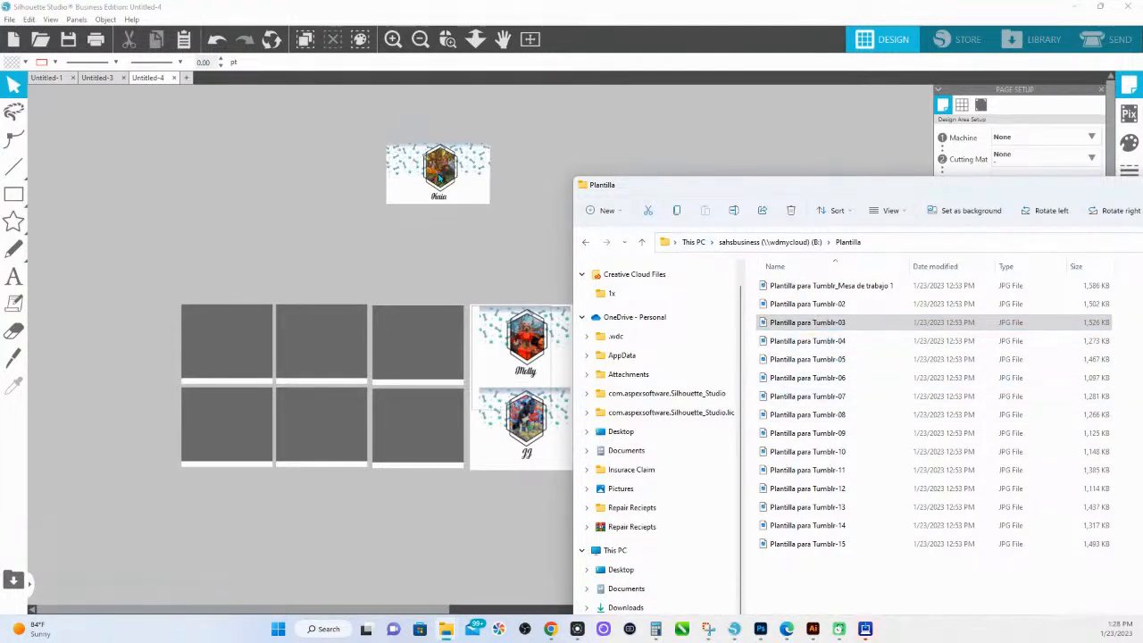
{"action": "left_click", "coordinate": [502, 141]}
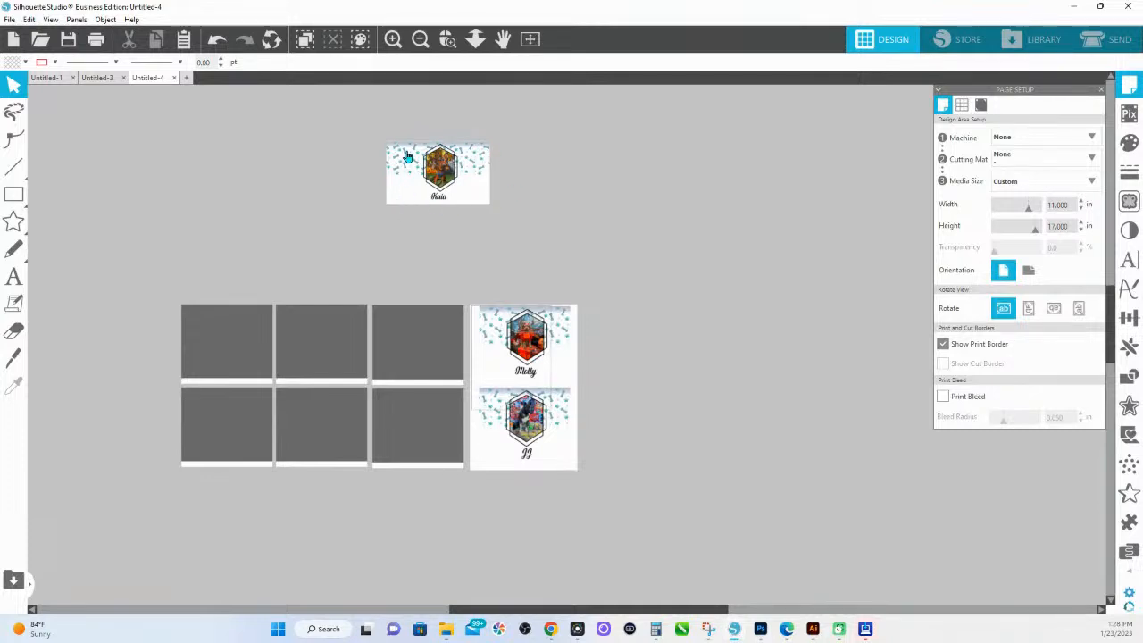
{"action": "left_click", "coordinate": [449, 40]}
{"action": "left_click_drag", "start_coordinate": [361, 122], "coordinate": [599, 254]}
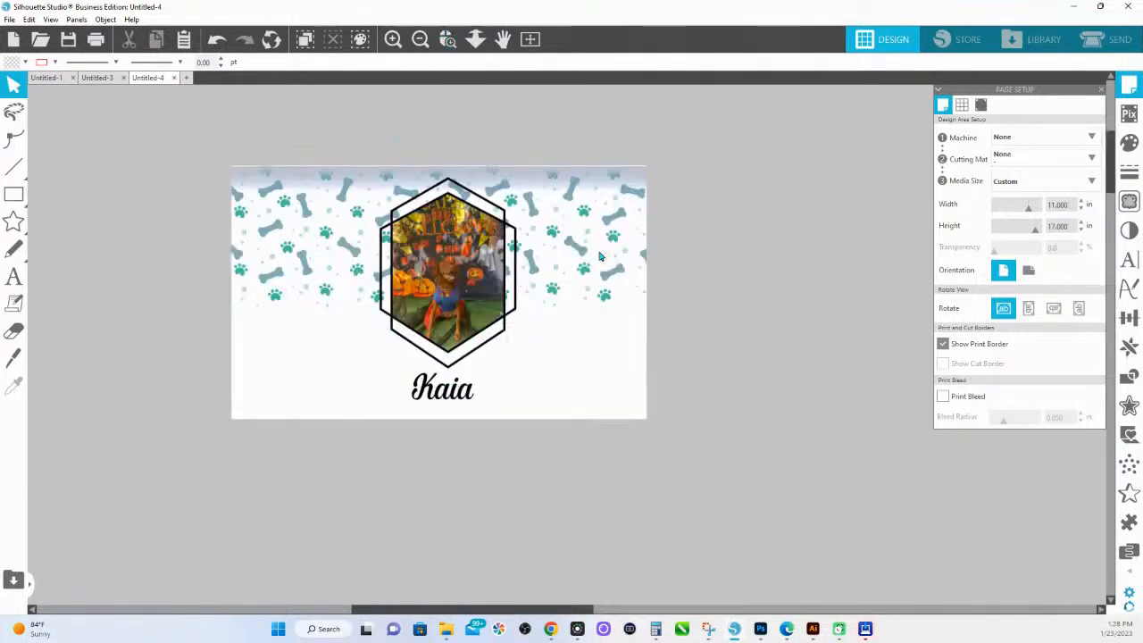
Step: Draw a rectangle over the upper edge of the placed image and size it 9.35 in wide by 8.15 in high
{"action": "mouse_move", "coordinate": [28, 199]}
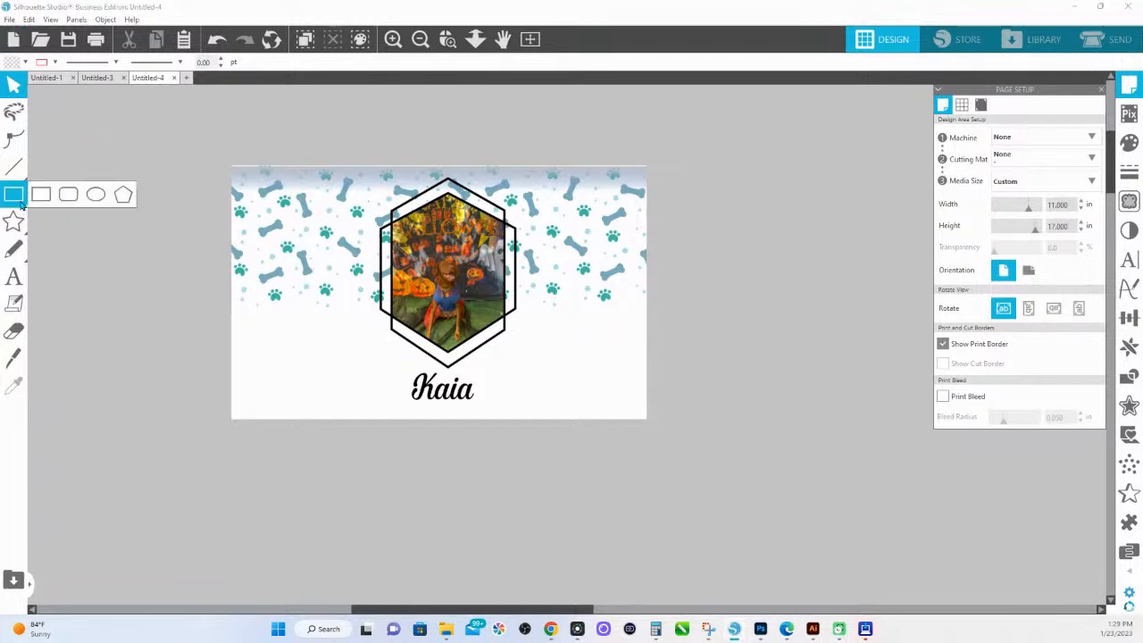
{"action": "left_click", "coordinate": [41, 195]}
{"action": "left_click_drag", "start_coordinate": [292, 115], "coordinate": [436, 189]}
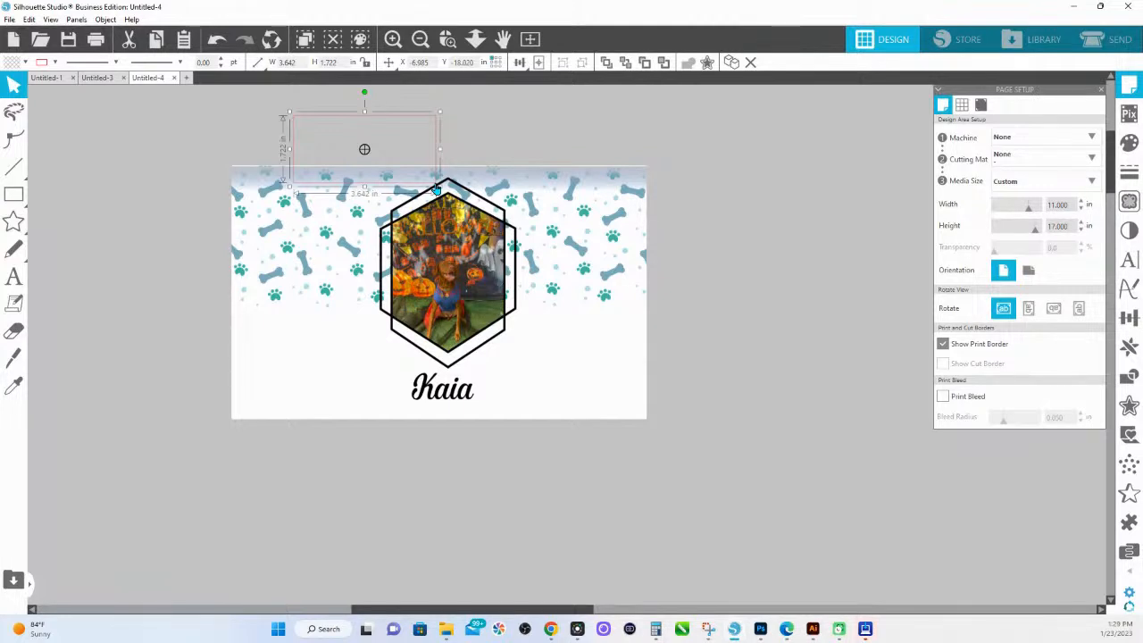
{"action": "left_click", "coordinate": [287, 62]}
{"action": "type", "text": "9.3"}
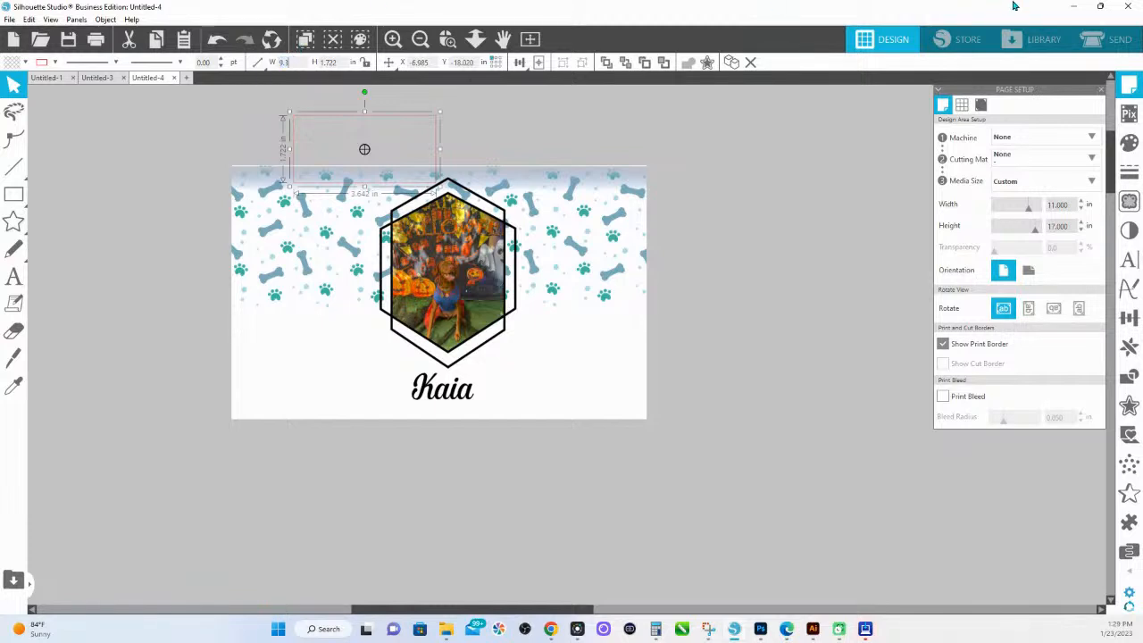
{"action": "type", "text": "5"}
{"action": "key", "text": "Tab"}
{"action": "type", "text": "8."}
{"action": "key", "text": "Return"}
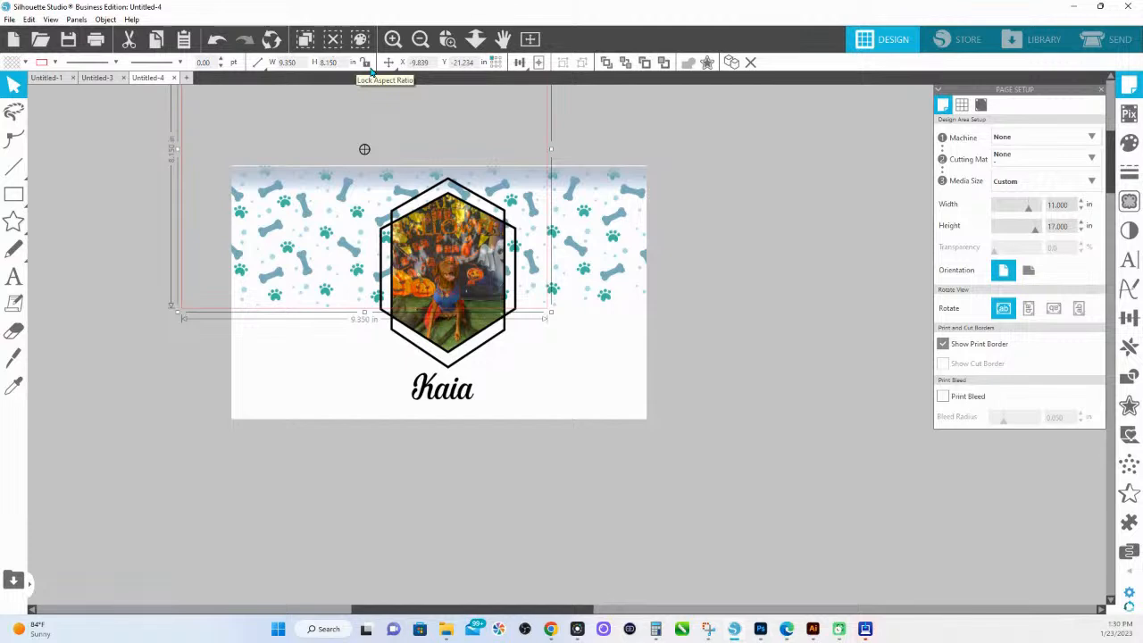
Step: Position the placed image over the rectangle and enlarge it proportionally to about 13.39 by 8.19 in
{"action": "scroll", "coordinate": [368, 402], "scroll_direction": "up", "scroll_amount": 3}
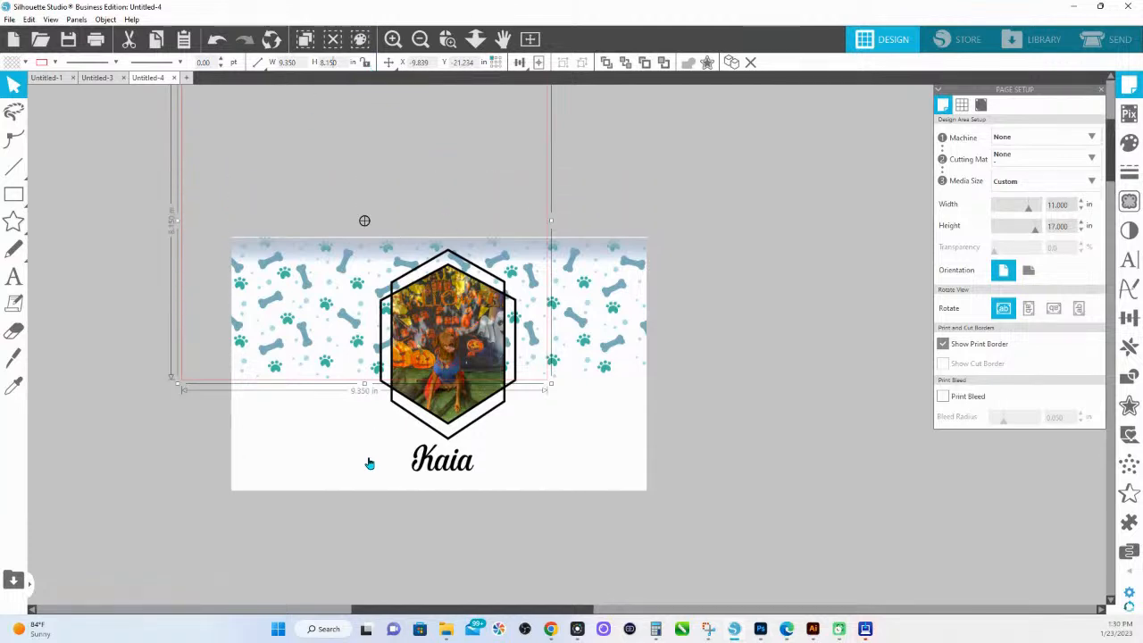
{"action": "left_click_drag", "start_coordinate": [589, 400], "coordinate": [478, 224]}
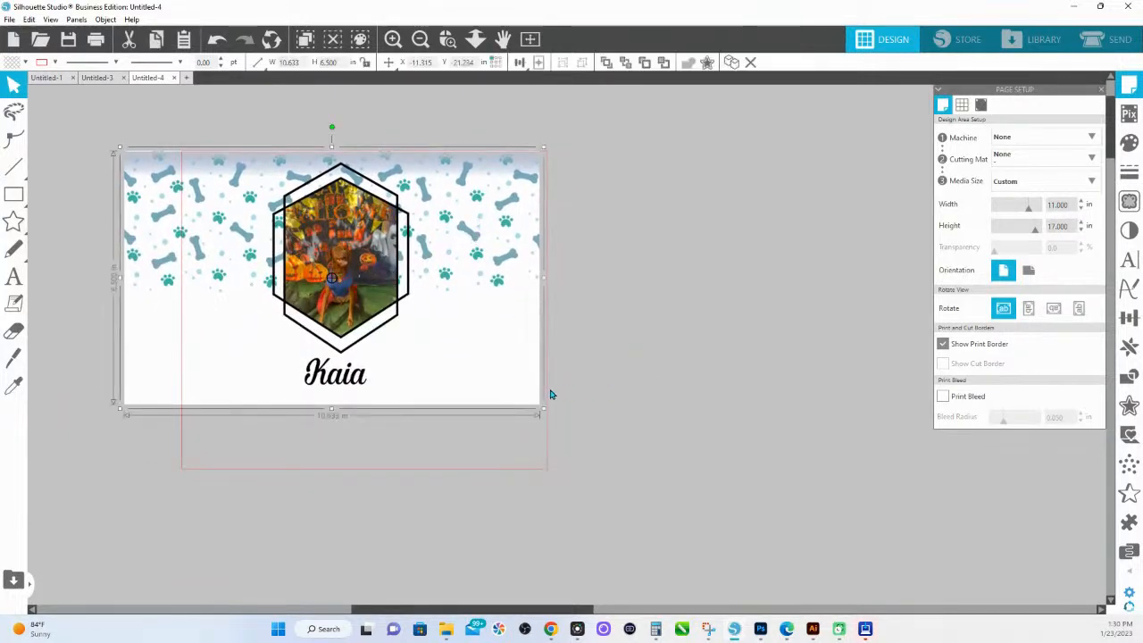
{"action": "left_click_drag", "start_coordinate": [541, 410], "coordinate": [625, 510]}
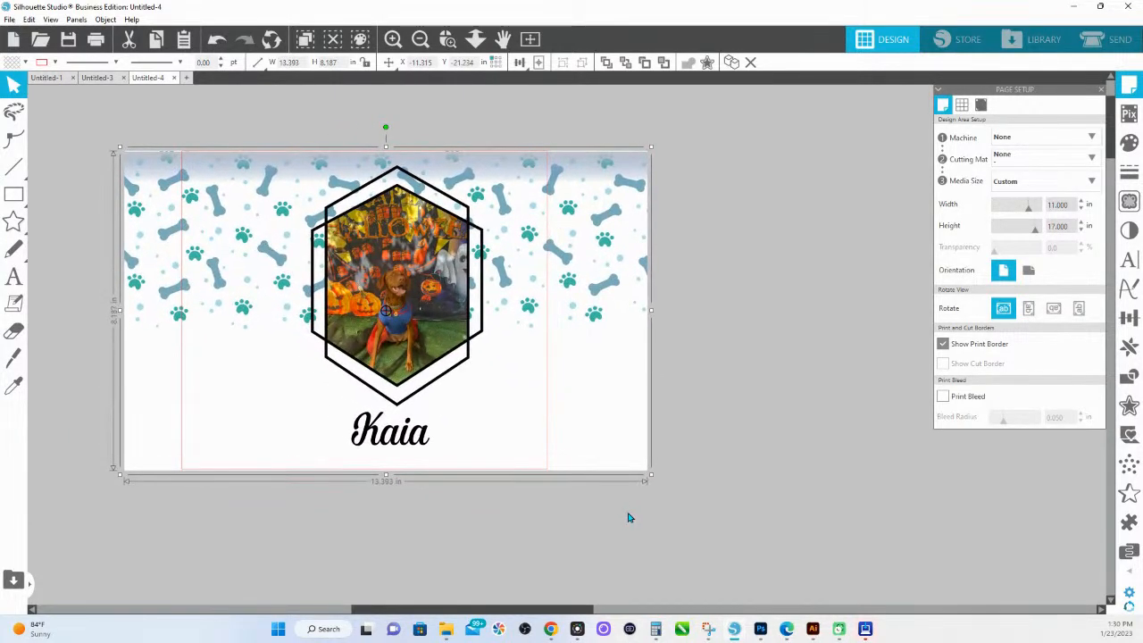
{"action": "left_click_drag", "start_coordinate": [620, 355], "coordinate": [610, 355]}
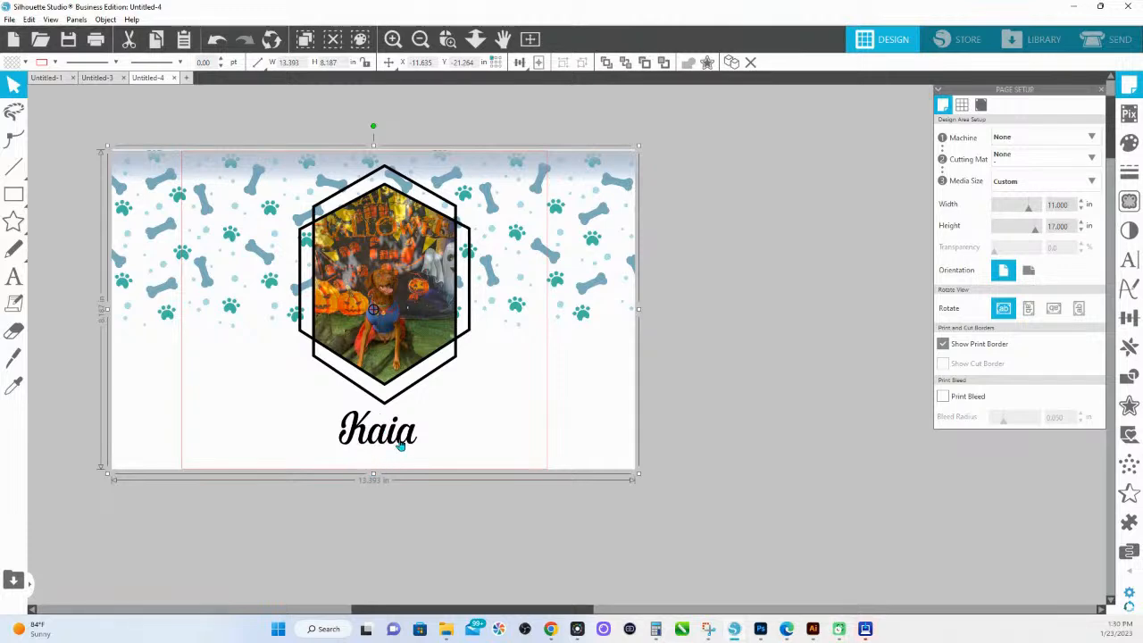
Step: Move the enlarged image down off the rectangle and duplicate the rectangle to the right of the original
{"action": "left_click_drag", "start_coordinate": [596, 180], "coordinate": [509, 469]}
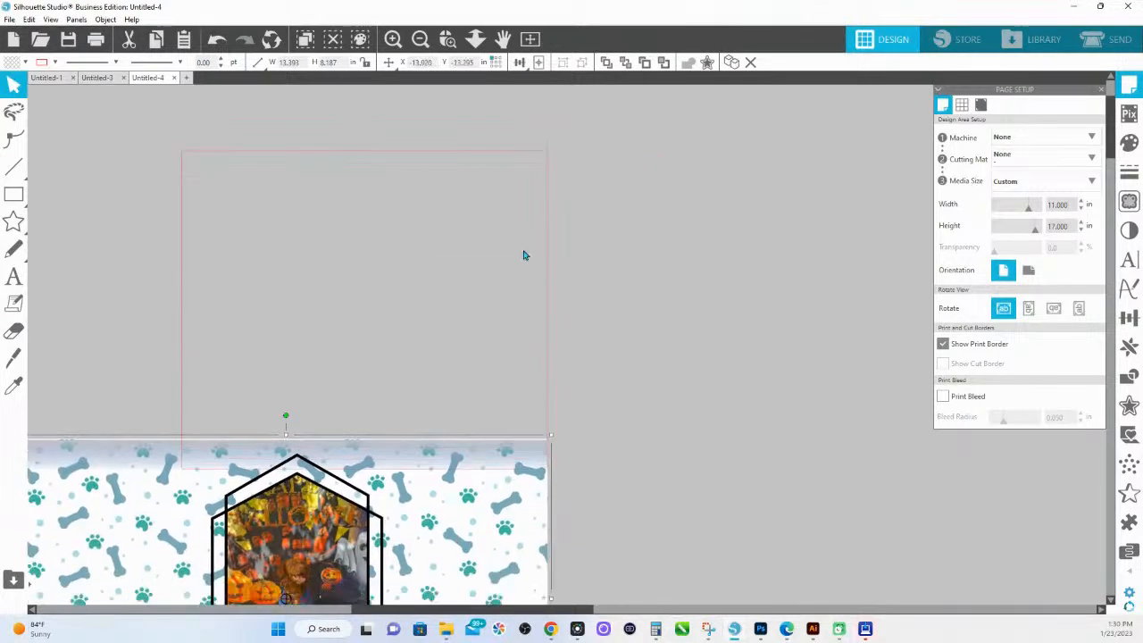
{"action": "left_click", "coordinate": [521, 167]}
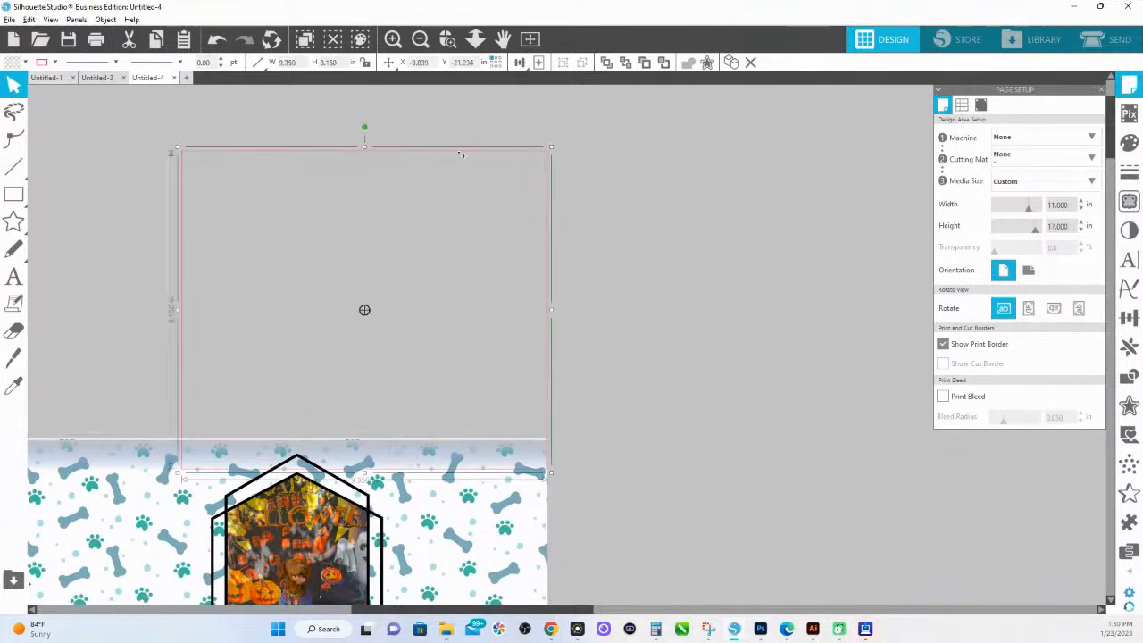
{"action": "left_click_drag", "start_coordinate": [460, 154], "coordinate": [796, 165]}
{"action": "left_click_drag", "start_coordinate": [419, 151], "coordinate": [354, 143]}
Step: Fill the left rectangle with the image Plantilla para Tumblr-03 and move it up clear of the large image
{"action": "left_click", "coordinate": [589, 363]}
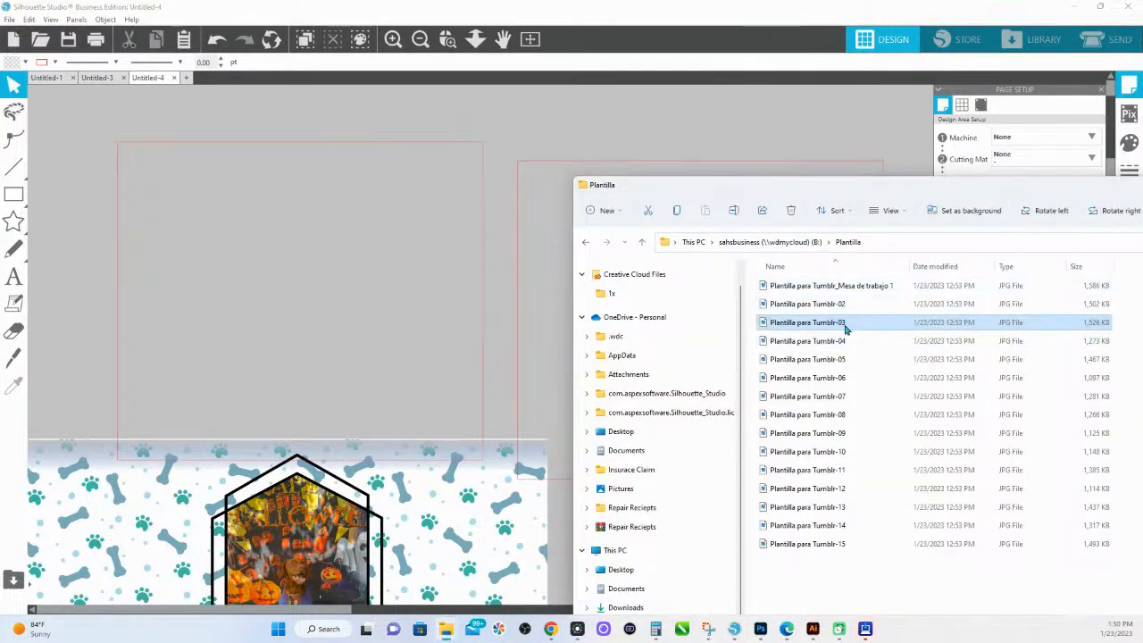
{"action": "left_click_drag", "start_coordinate": [844, 324], "coordinate": [447, 261]}
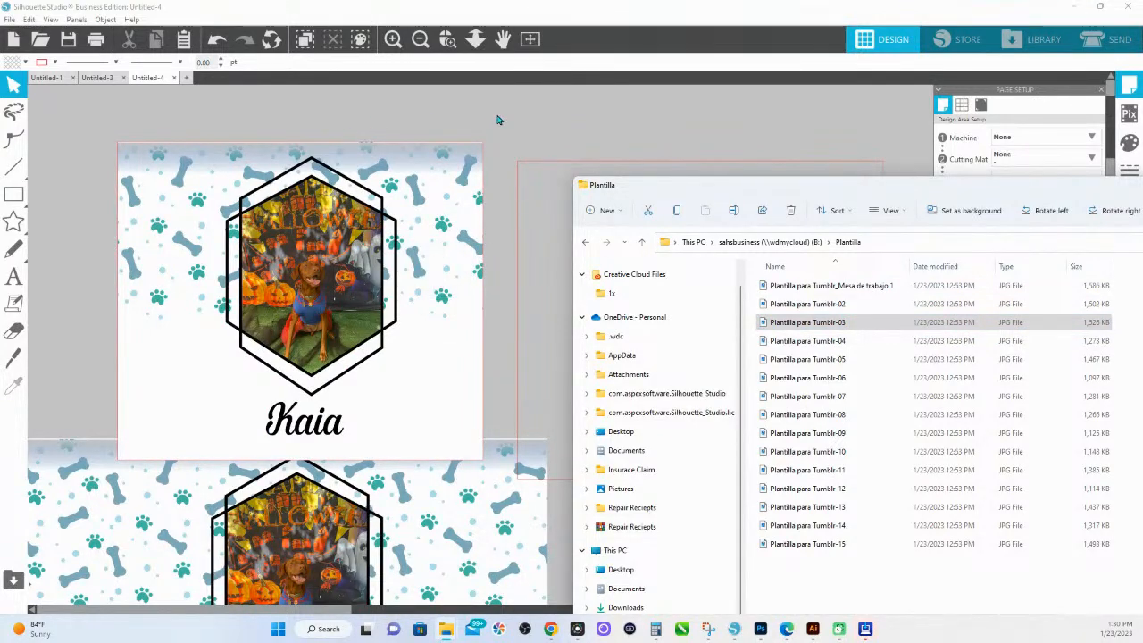
{"action": "left_click", "coordinate": [475, 38]}
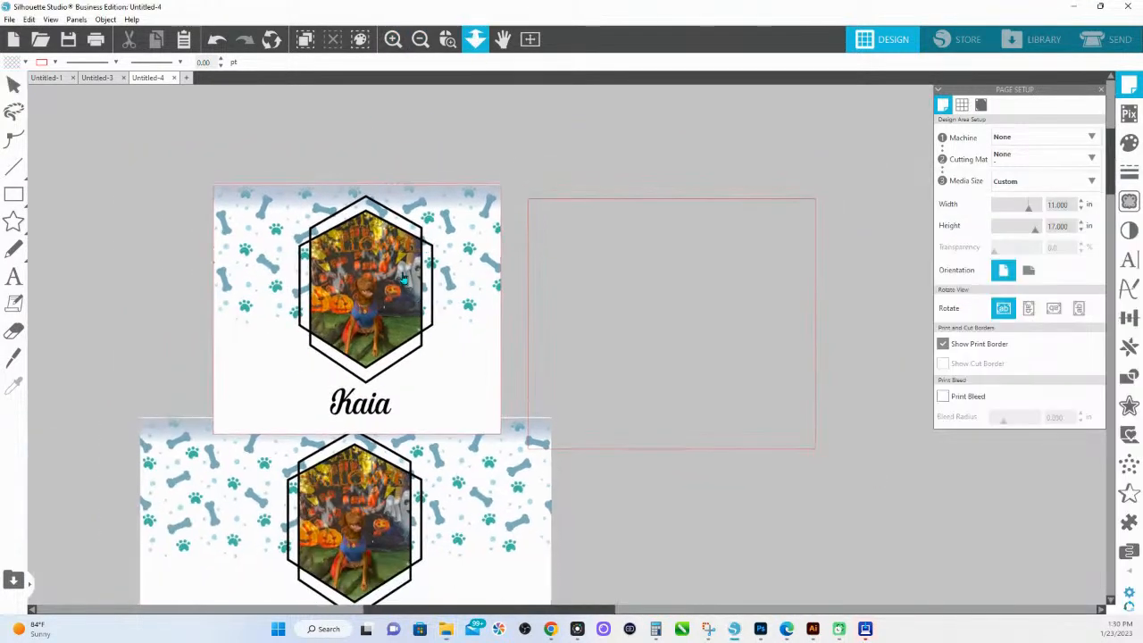
{"action": "scroll", "coordinate": [403, 282], "scroll_direction": "down", "scroll_amount": 1}
{"action": "left_click_drag", "start_coordinate": [493, 224], "coordinate": [494, 193]}
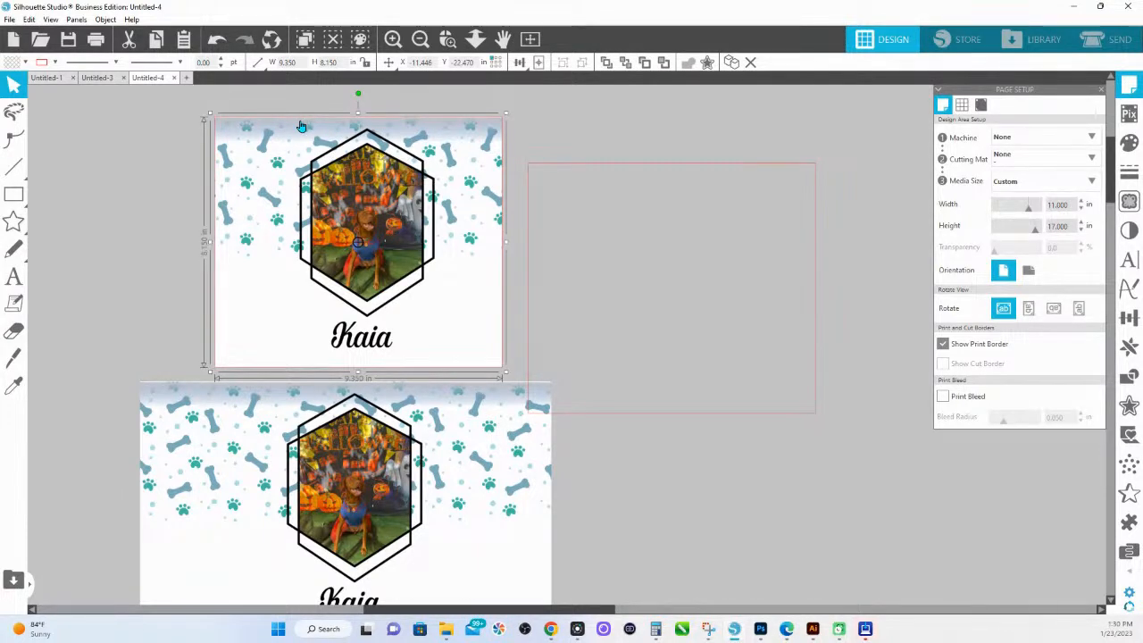
Step: Open the fill pattern options of the image-filled rectangle and activate Pan Pattern
{"action": "left_click", "coordinate": [1130, 142]}
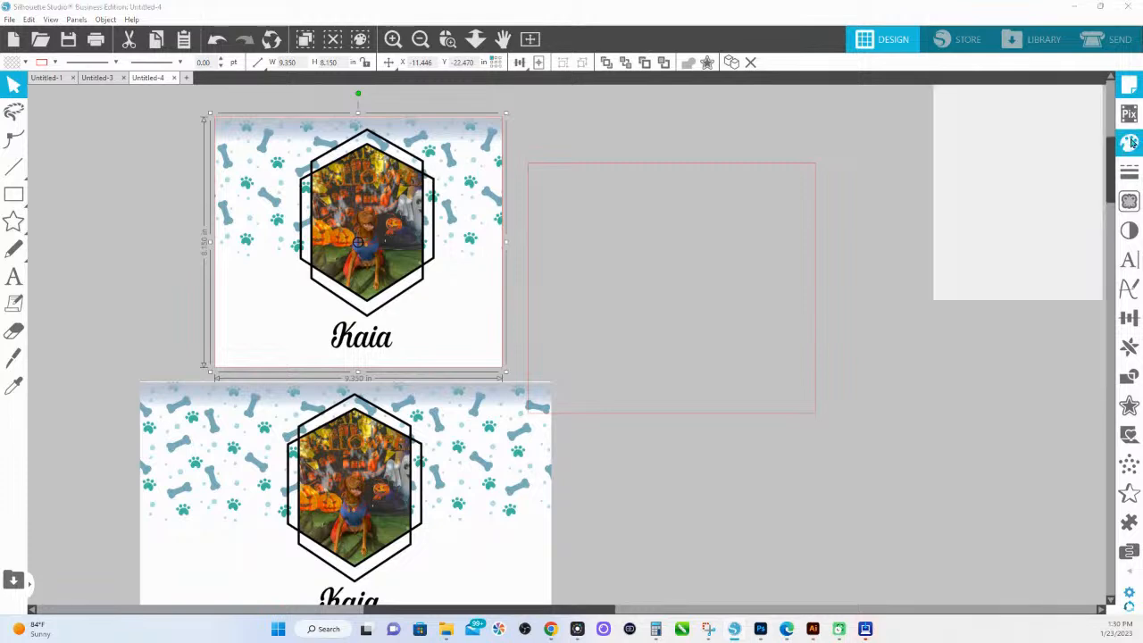
{"action": "left_click", "coordinate": [980, 104]}
{"action": "left_click", "coordinate": [1007, 306]}
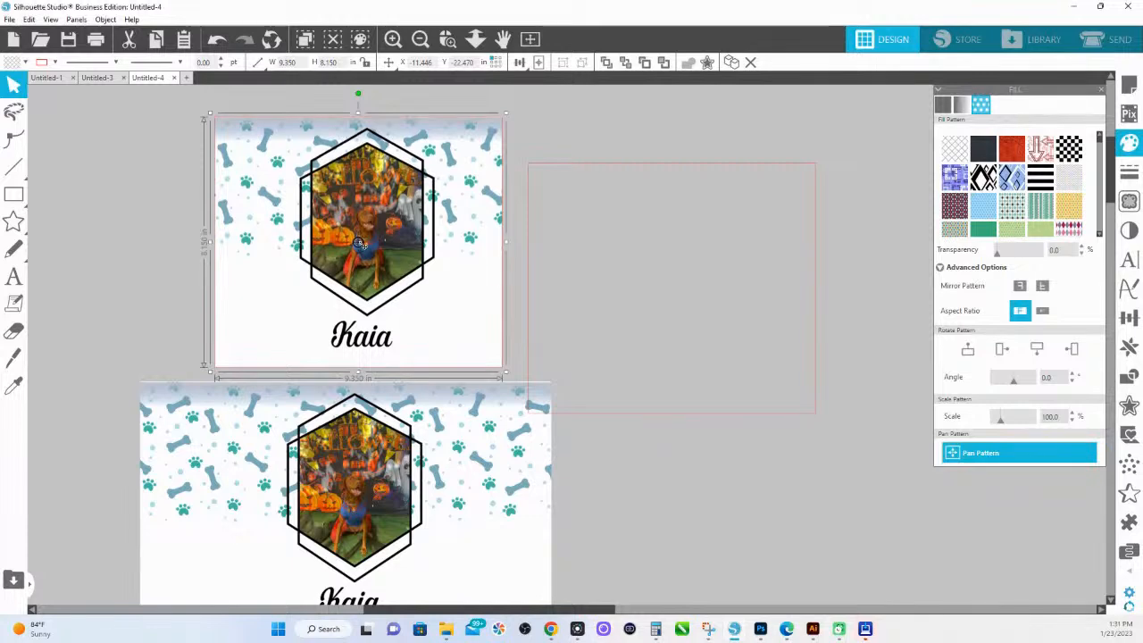
{"action": "left_click", "coordinate": [577, 129]}
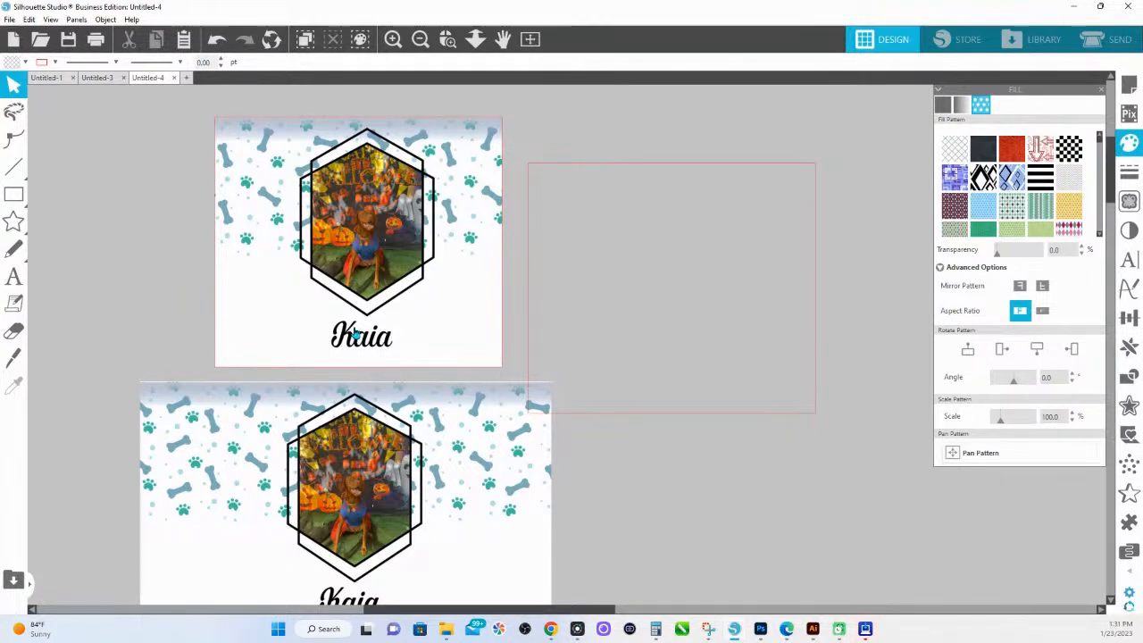
Step: Lay the empty rectangle over the large image and enlarge the image slightly to about 13.46 in wide
{"action": "scroll", "coordinate": [502, 372], "scroll_direction": "down", "scroll_amount": 3}
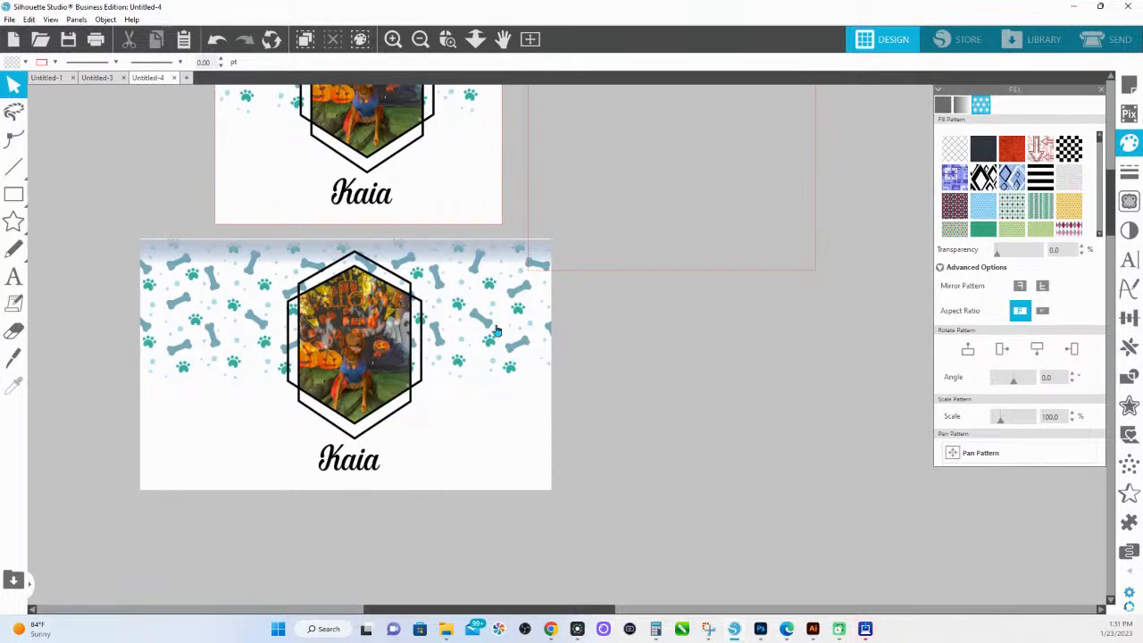
{"action": "left_click_drag", "start_coordinate": [648, 275], "coordinate": [328, 494]}
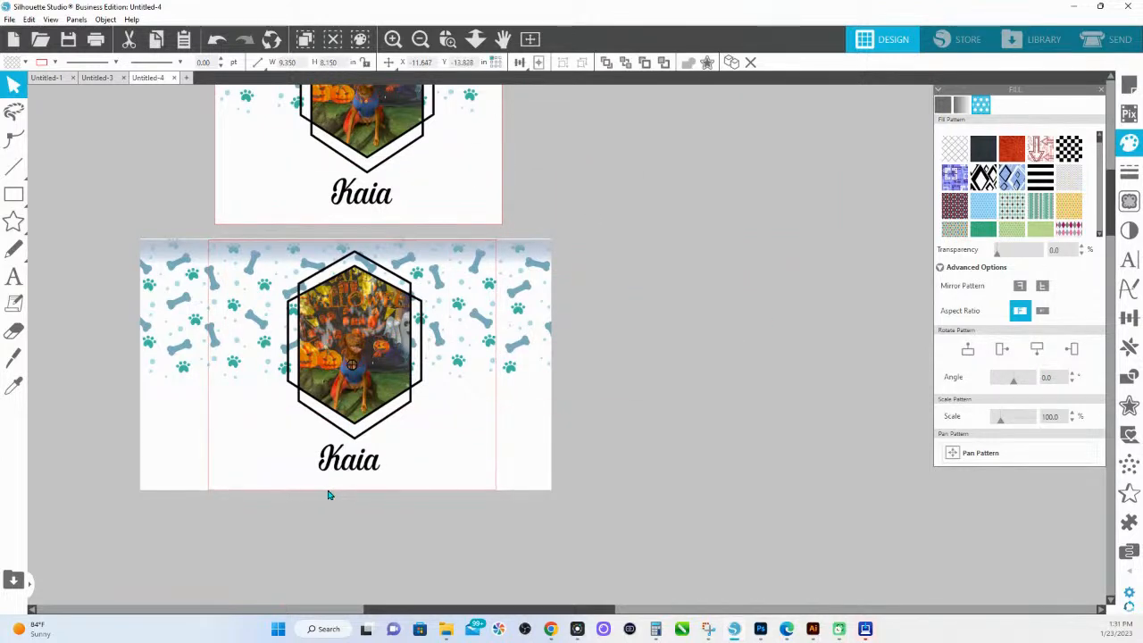
{"action": "left_click", "coordinate": [610, 507]}
{"action": "left_click", "coordinate": [526, 489]}
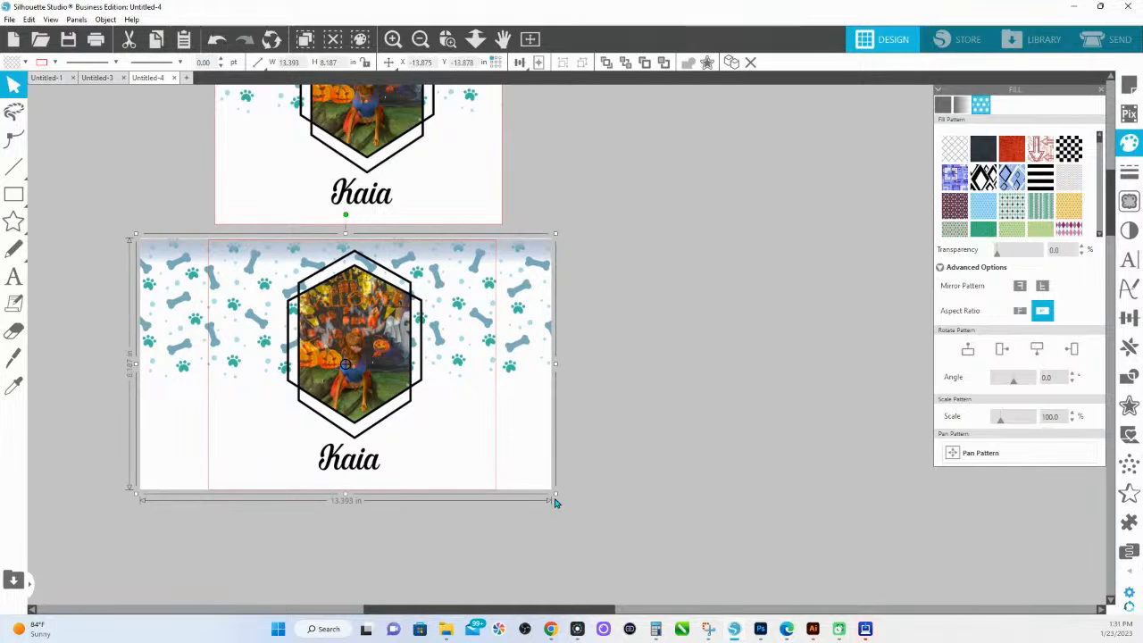
{"action": "left_click_drag", "start_coordinate": [554, 501], "coordinate": [327, 450]}
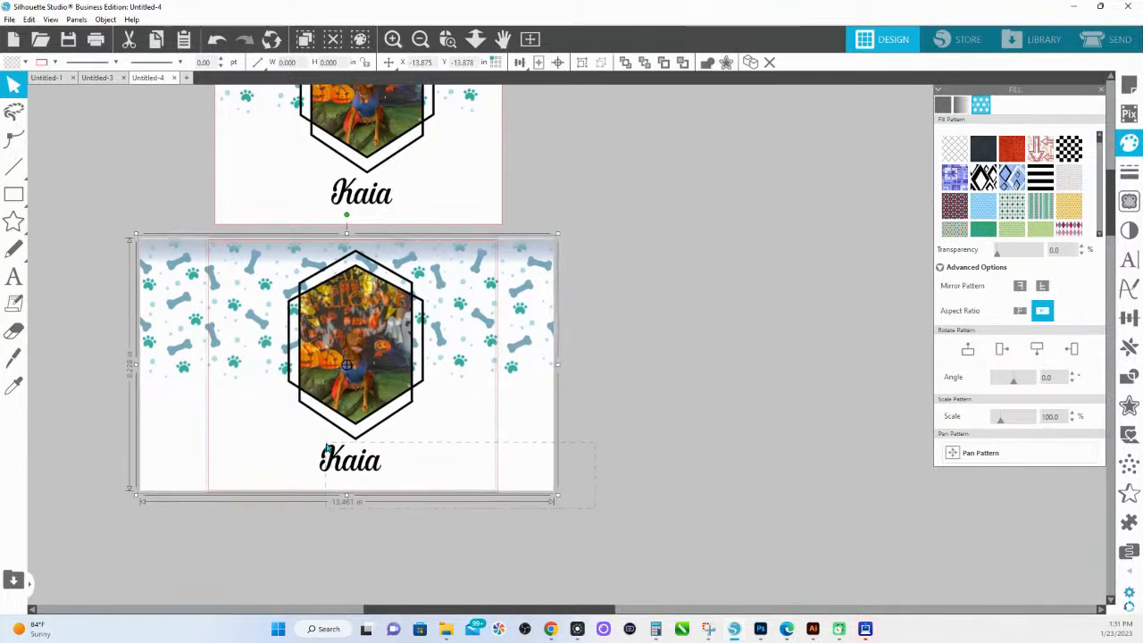
Step: Align the rectangle and the large image on their horizontal centres and crop the image to the rectangle
{"action": "left_click", "coordinate": [519, 64]}
{"action": "left_click", "coordinate": [537, 80]}
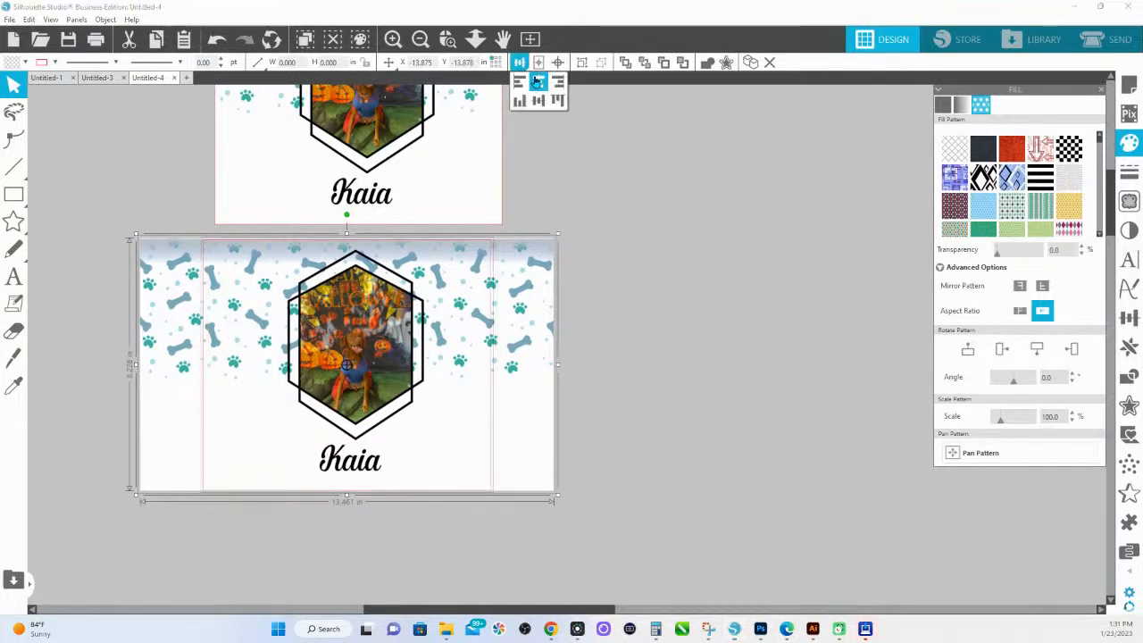
{"action": "left_click", "coordinate": [1129, 375]}
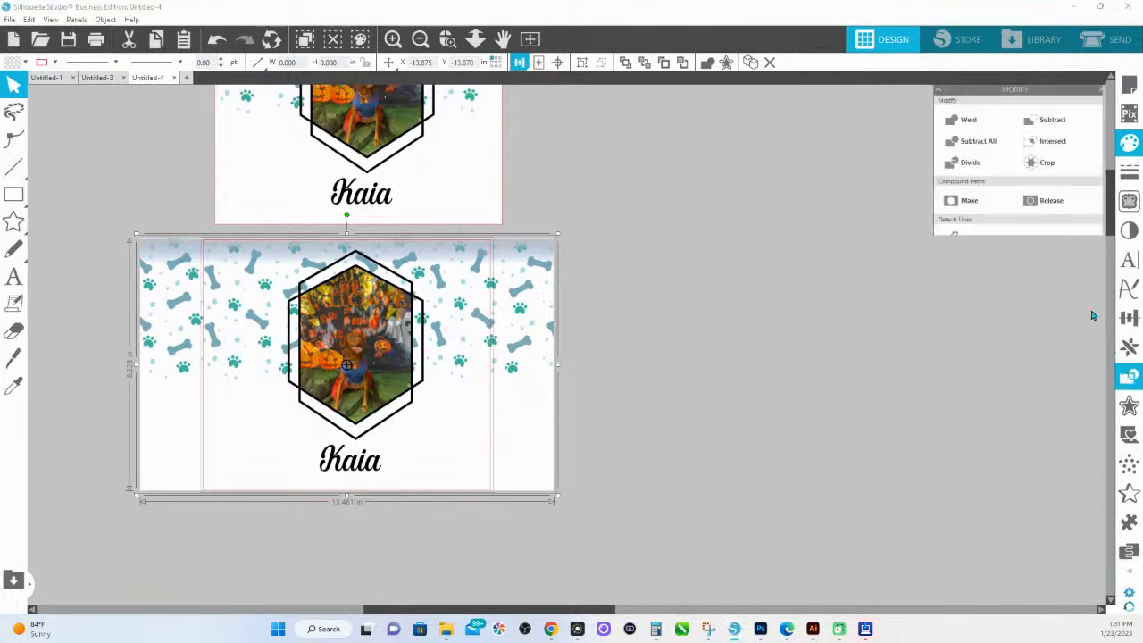
{"action": "left_click", "coordinate": [1039, 162]}
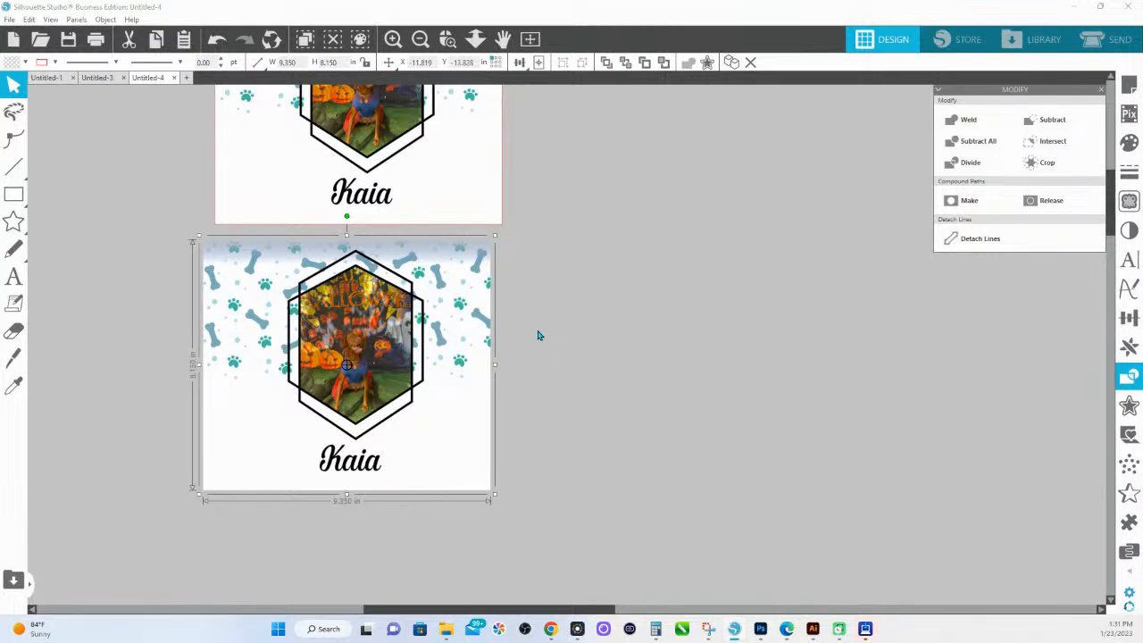
Step: Fill the upper grey placeholder next to the page with the image file Plantilla para Tumblr-03
{"action": "scroll", "coordinate": [497, 318], "scroll_direction": "down", "scroll_amount": 2}
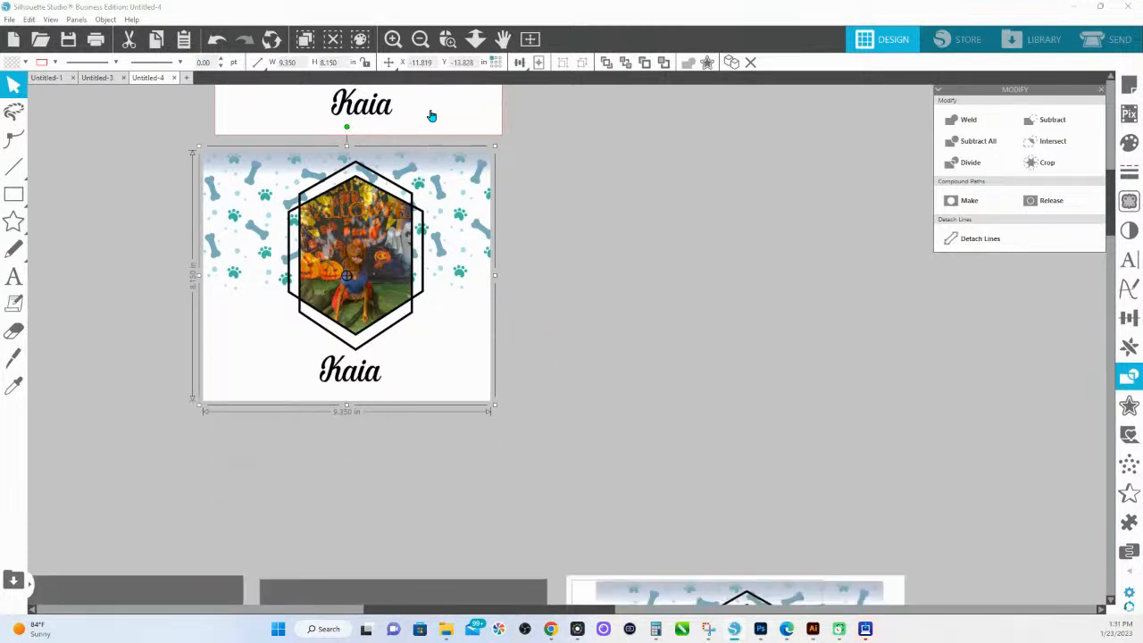
{"action": "left_click", "coordinate": [475, 38]}
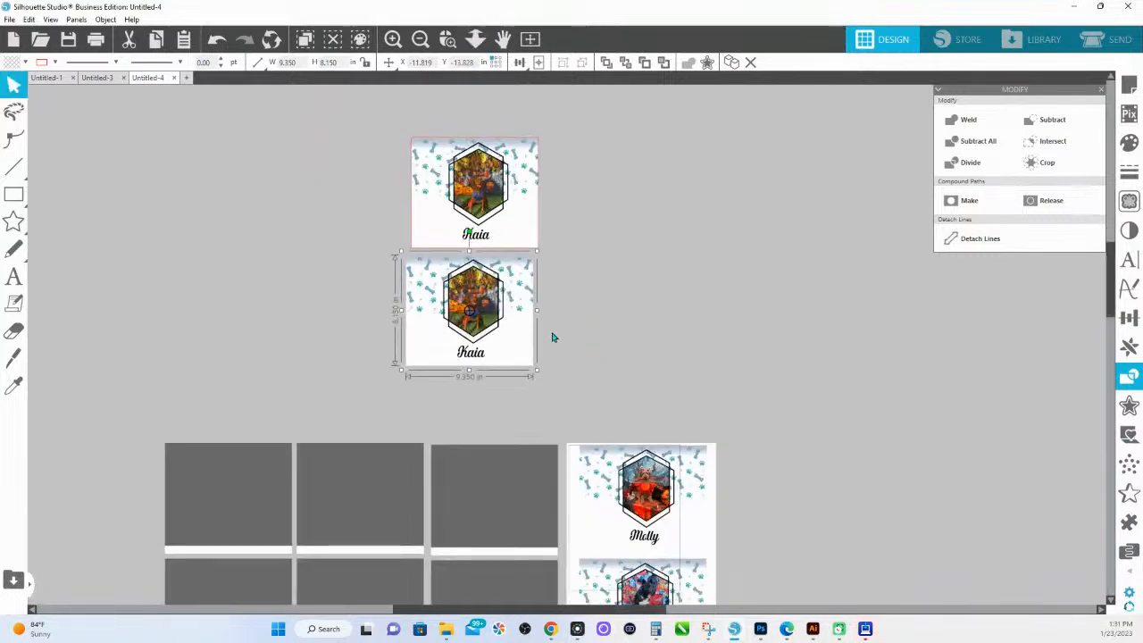
{"action": "scroll", "coordinate": [548, 347], "scroll_direction": "down", "scroll_amount": 2}
{"action": "scroll", "coordinate": [547, 346], "scroll_direction": "down", "scroll_amount": 1}
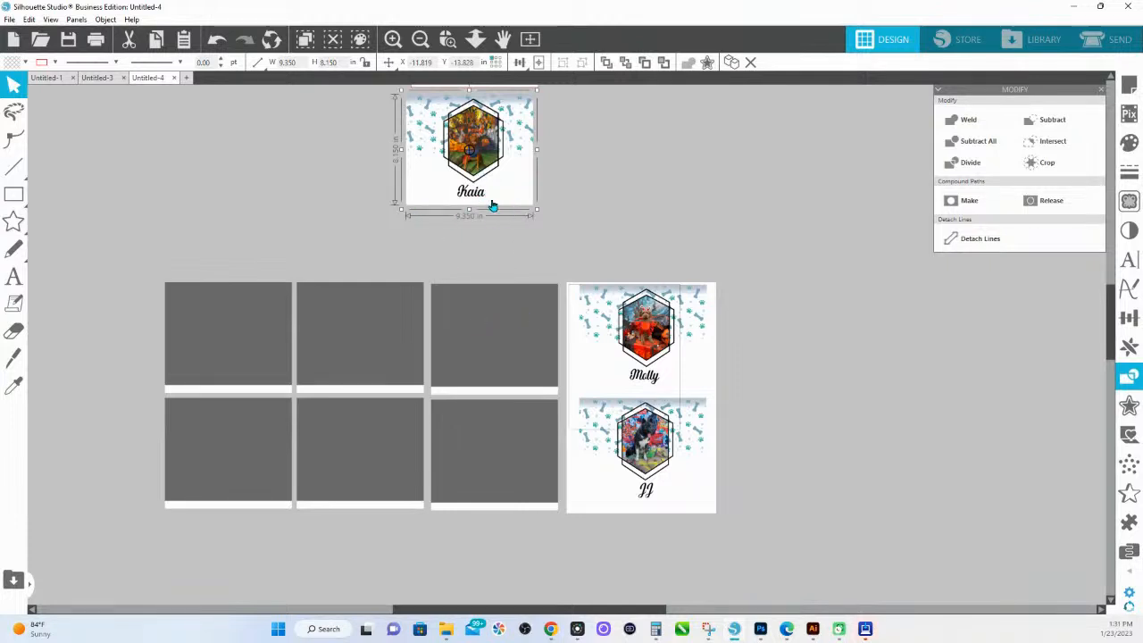
{"action": "left_click", "coordinate": [494, 399]}
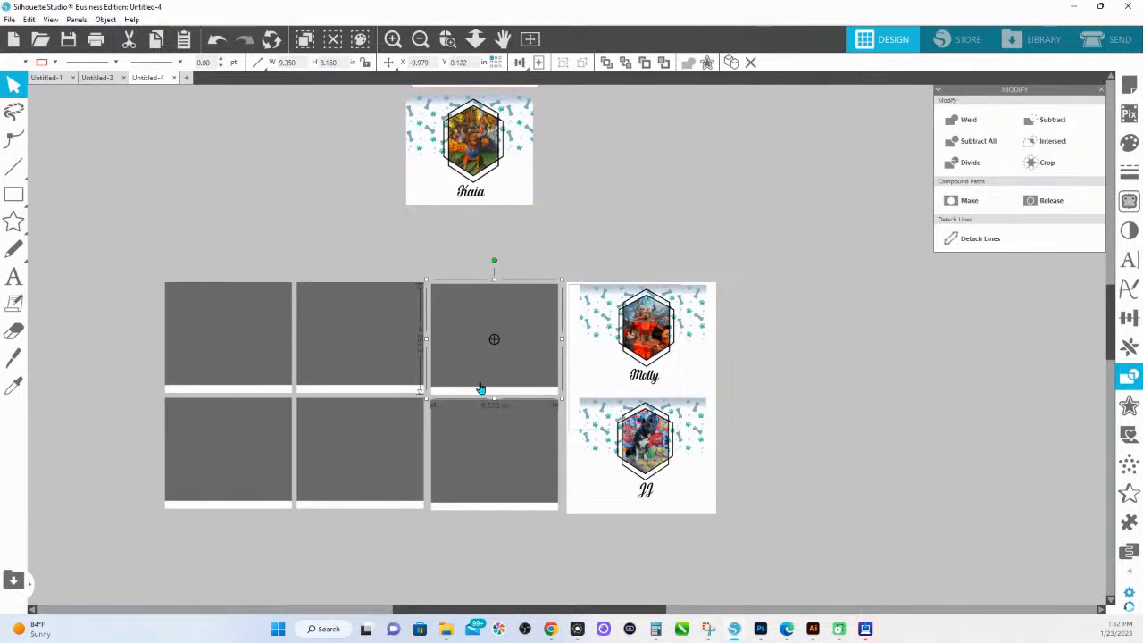
{"action": "key", "text": "alt+Tab"}
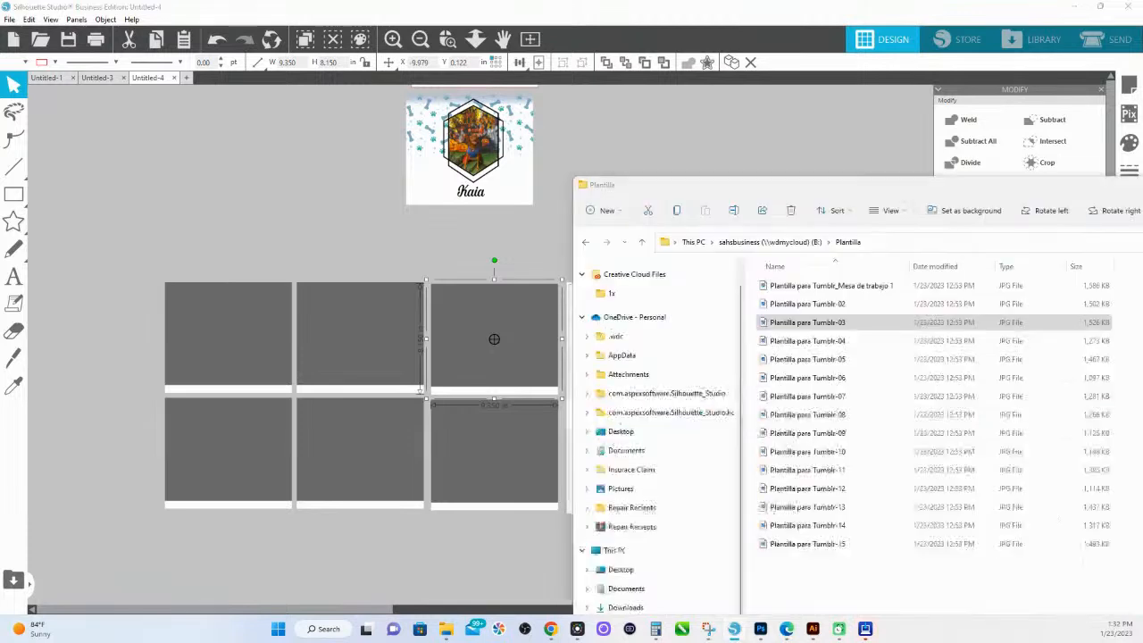
{"action": "left_click", "coordinate": [798, 325]}
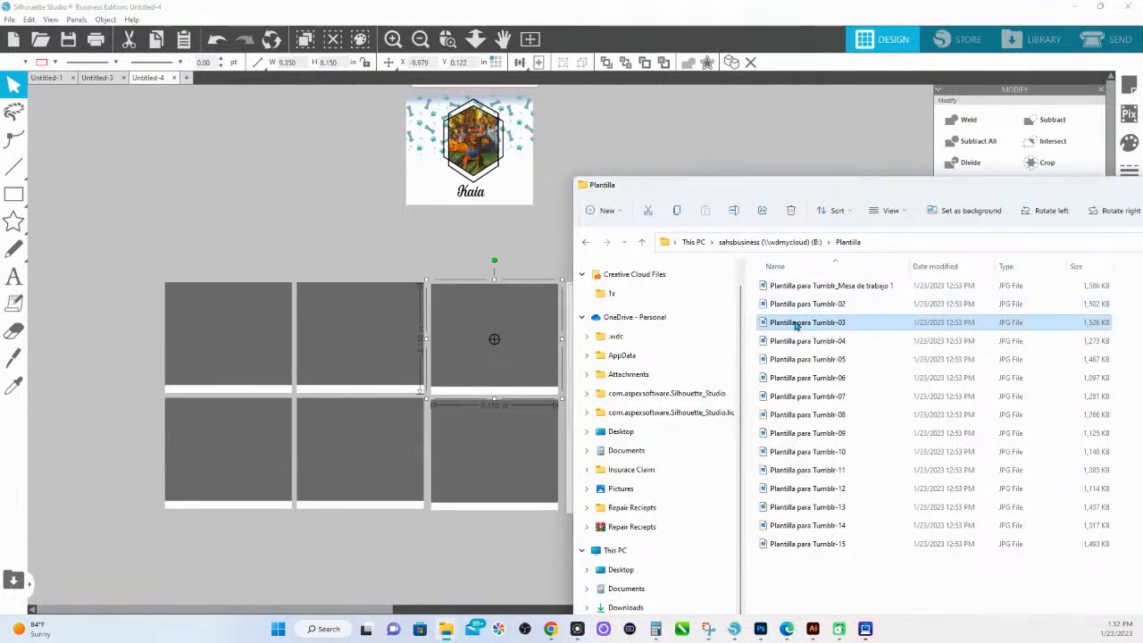
{"action": "left_click_drag", "start_coordinate": [798, 325], "coordinate": [553, 338]}
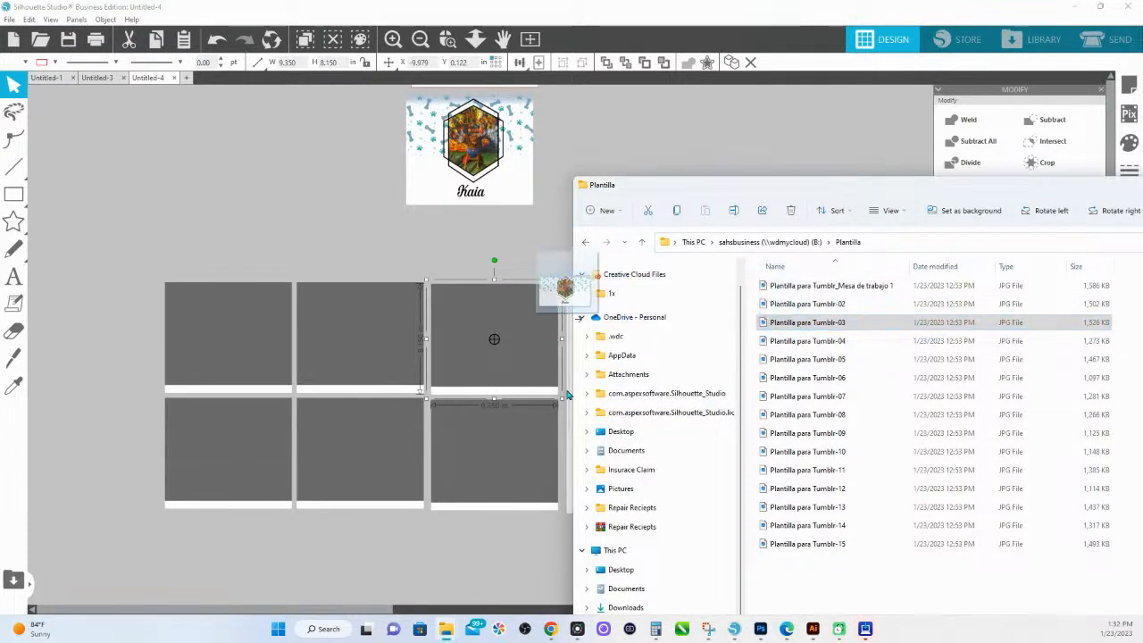
{"action": "left_click_drag", "start_coordinate": [567, 394], "coordinate": [522, 345]}
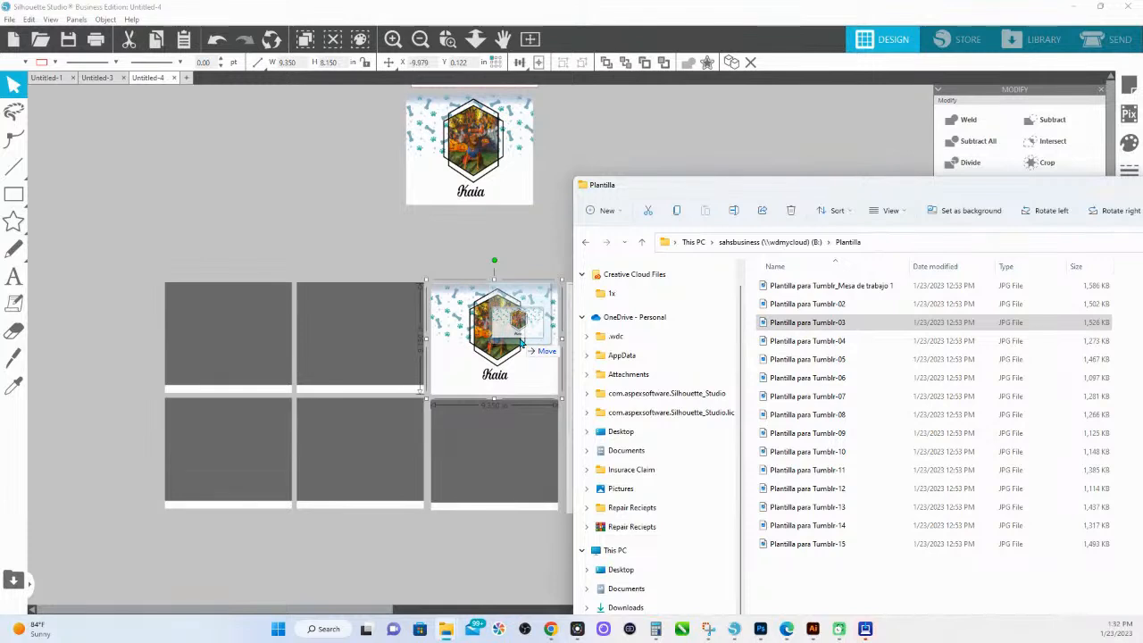
{"action": "left_click_drag", "start_coordinate": [521, 344], "coordinate": [521, 345]}
{"action": "left_click_drag", "start_coordinate": [522, 344], "coordinate": [522, 344]}
{"action": "left_click_drag", "start_coordinate": [521, 345], "coordinate": [521, 345]}
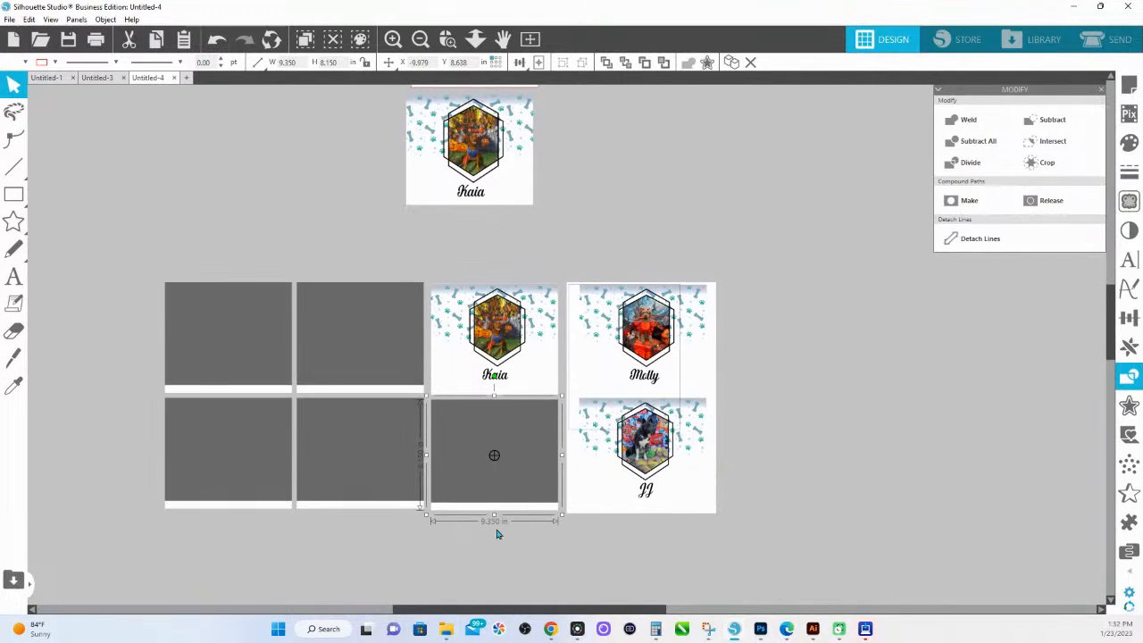
Step: Set the fill colour of the rectangle behind the lower placeholder next to the page to orange
{"action": "left_click_drag", "start_coordinate": [508, 508], "coordinate": [500, 515]}
{"action": "left_click", "coordinate": [1128, 142]}
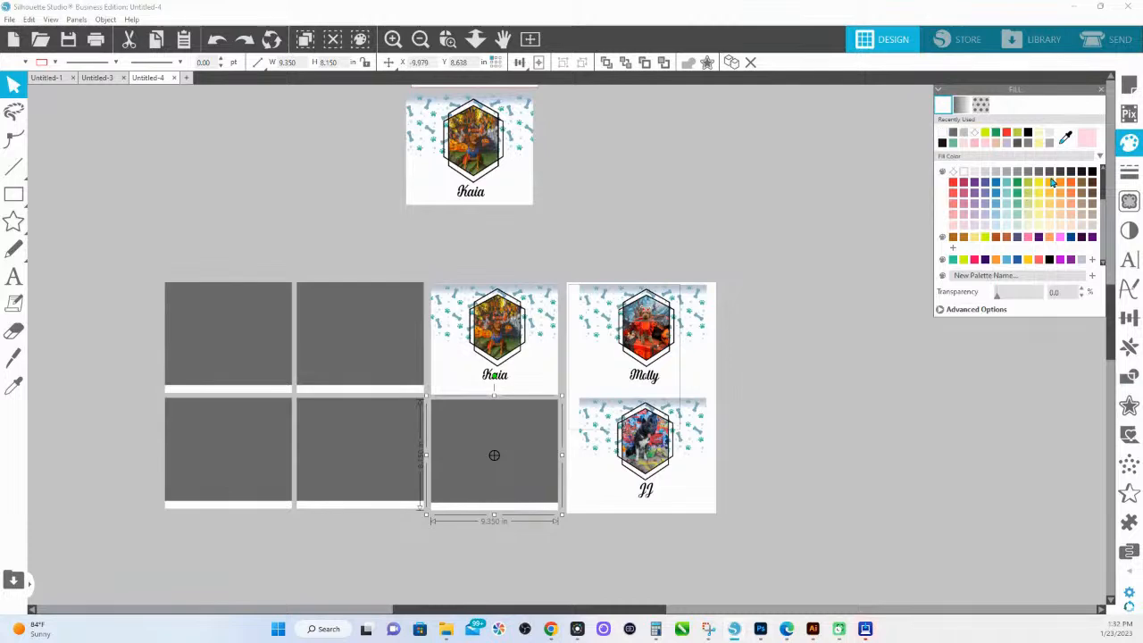
{"action": "left_click", "coordinate": [1052, 182]}
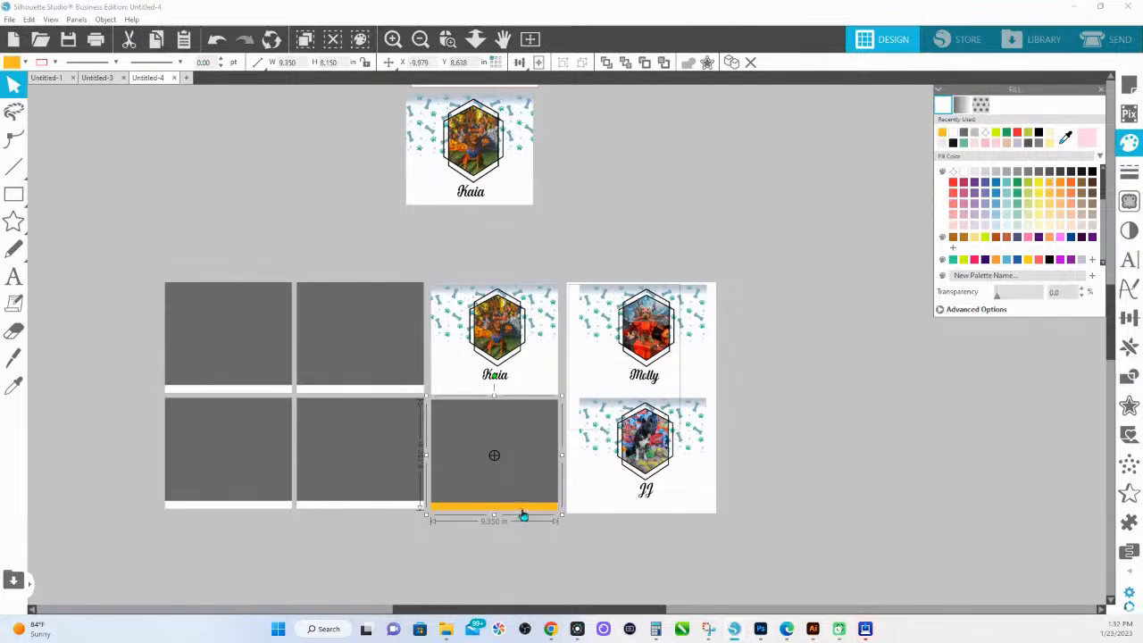
Step: Fill the lower placeholder next to the page with Plantilla para Tumblr-04 and make its backing rectangle white
{"action": "key", "text": "alt+Tab"}
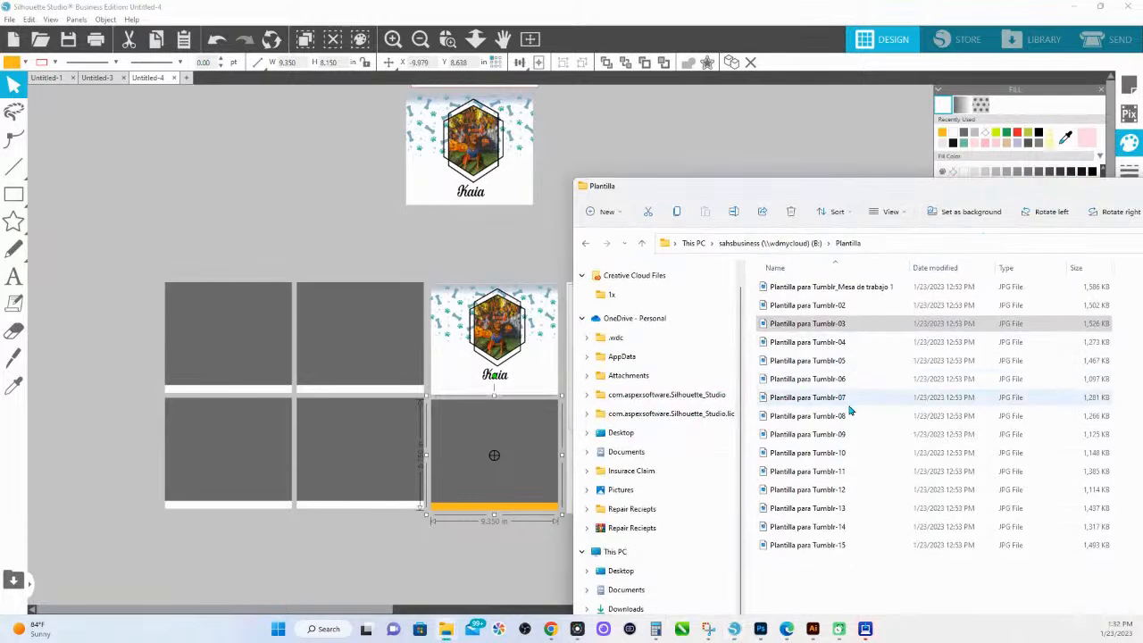
{"action": "left_click_drag", "start_coordinate": [780, 342], "coordinate": [514, 457]}
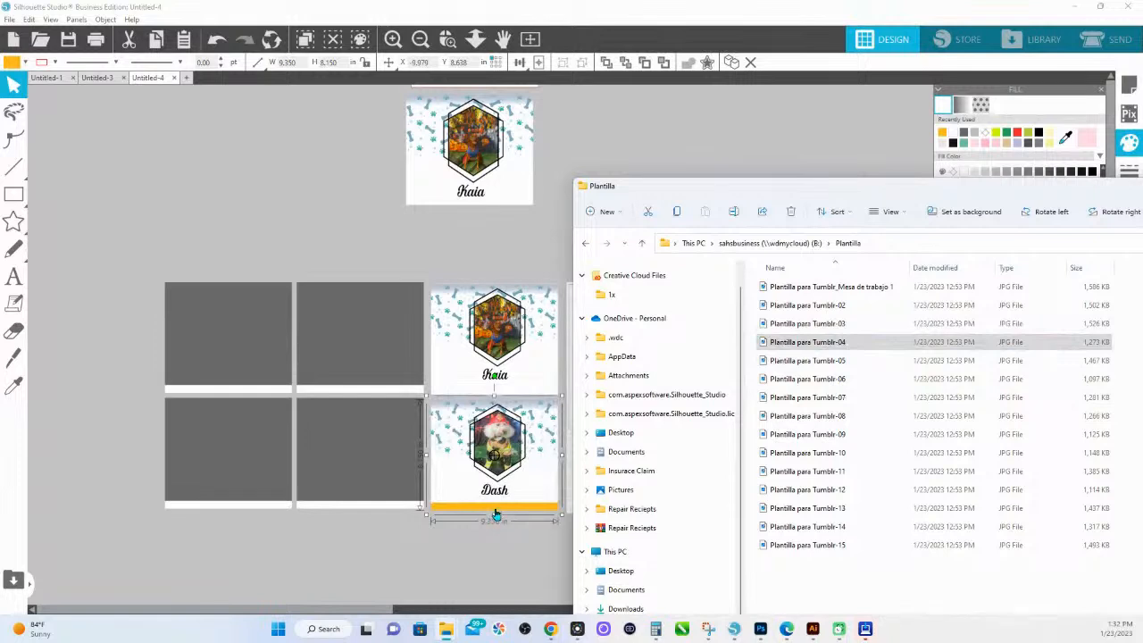
{"action": "left_click", "coordinate": [495, 515]}
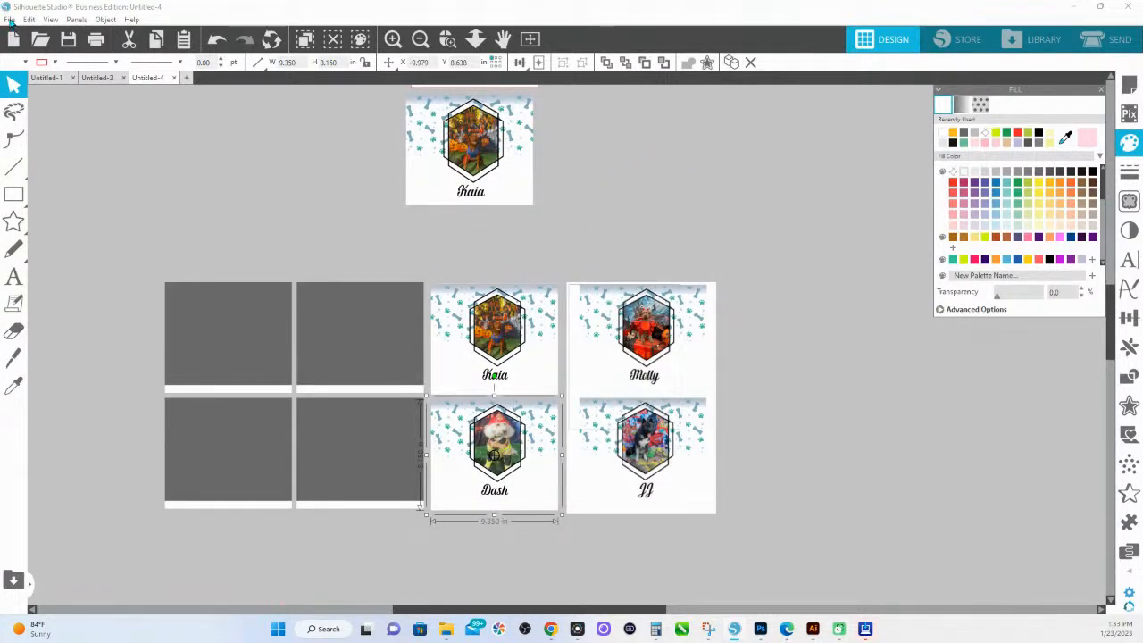
{"action": "left_click", "coordinate": [601, 263]}
Step: Start printing the design with the WF-7210 Series HS INK HQ SUBLIMATION printer and open its preferences
{"action": "left_click", "coordinate": [10, 19]}
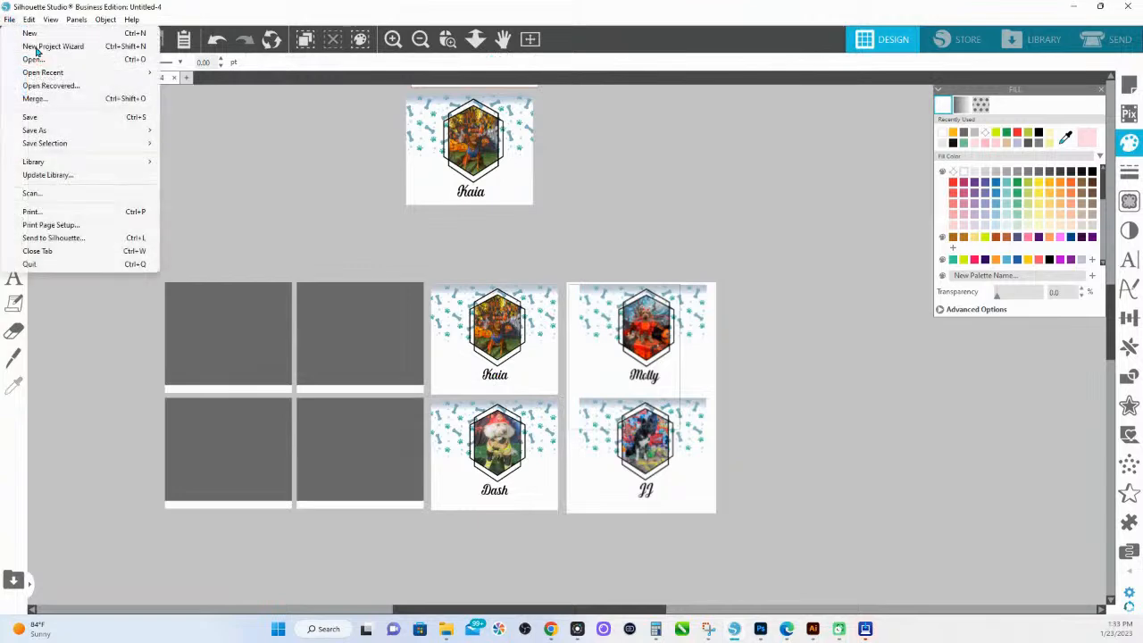
{"action": "left_click", "coordinate": [32, 213]}
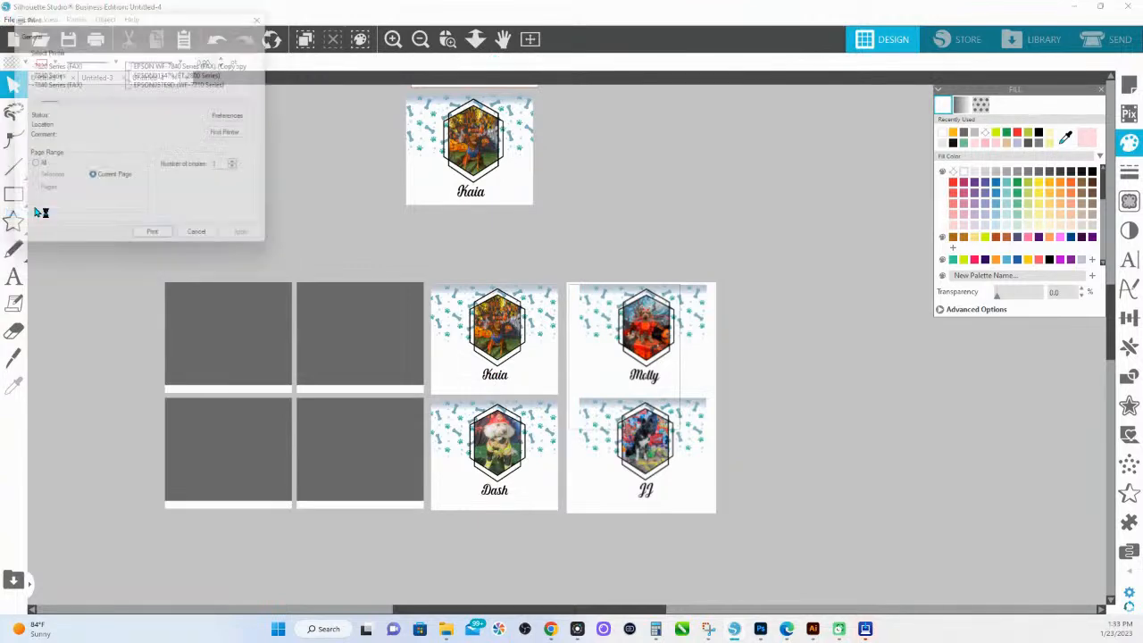
{"action": "left_click", "coordinate": [122, 81]}
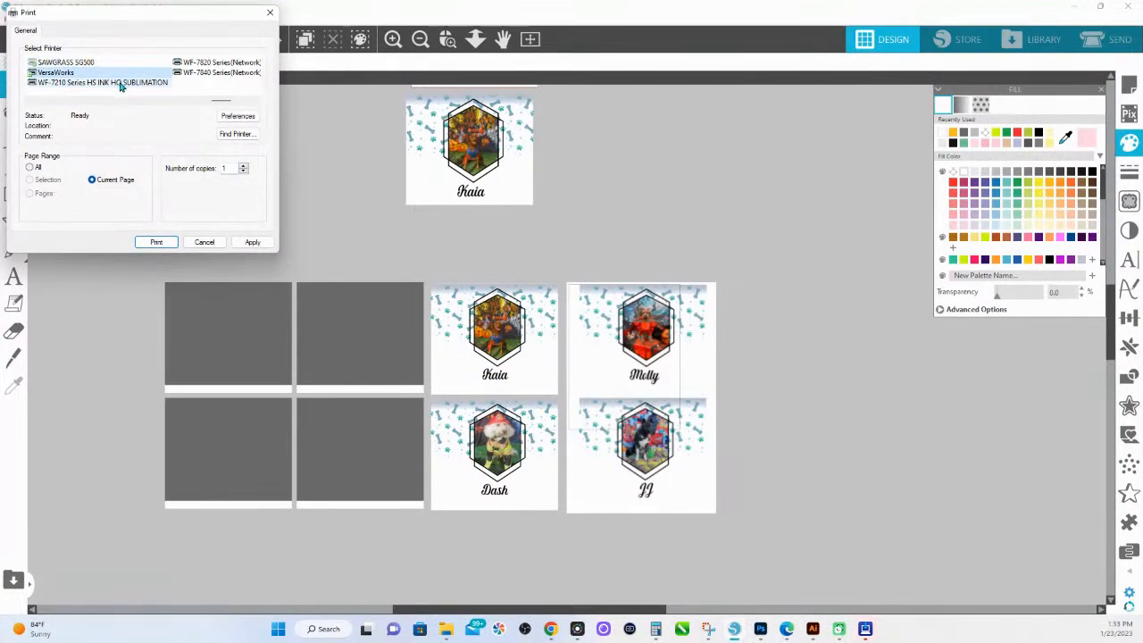
{"action": "left_click", "coordinate": [250, 121]}
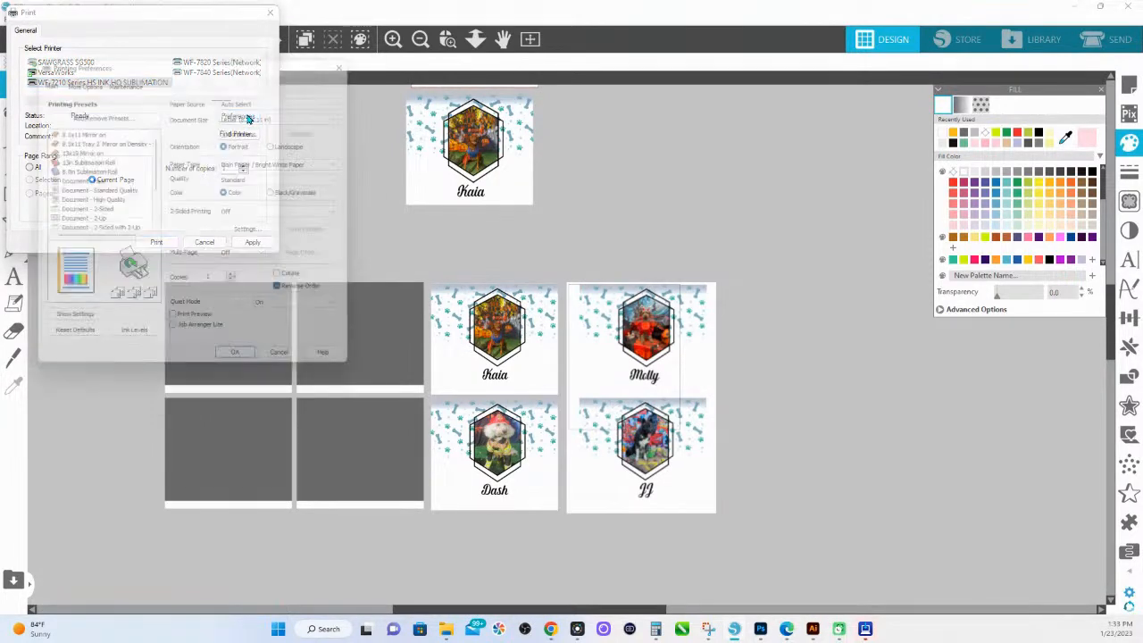
Step: Apply the printing preset 13x19 Mirror on - 7 DEN and set the document size to Tabloid (11 x 17 in)
{"action": "scroll", "coordinate": [122, 194], "scroll_direction": "down", "scroll_amount": 2}
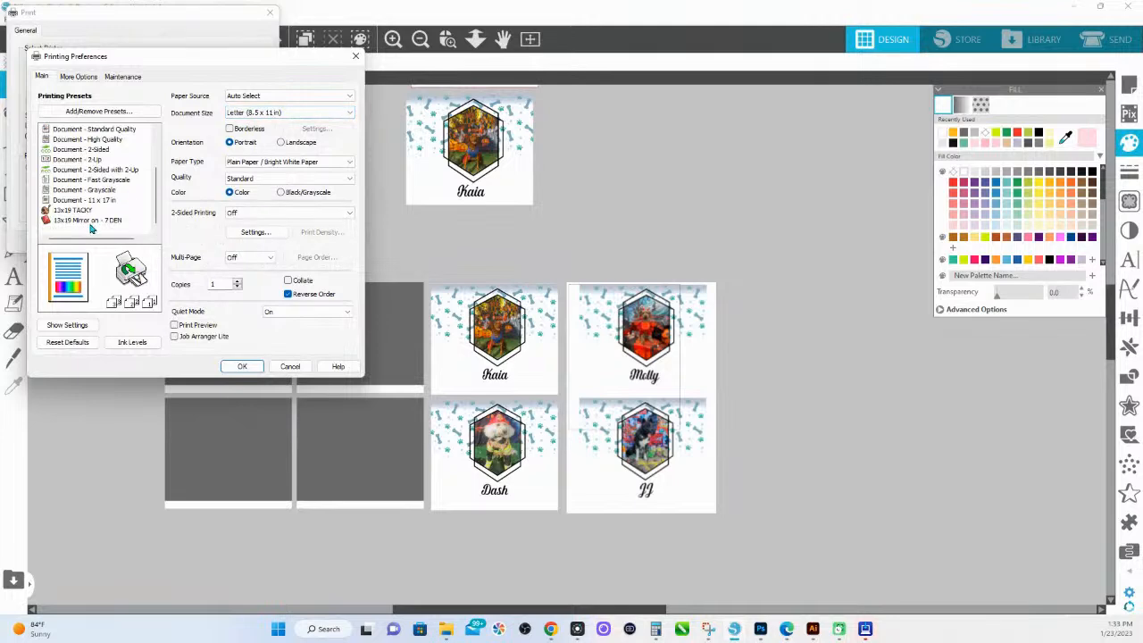
{"action": "left_click", "coordinate": [89, 220]}
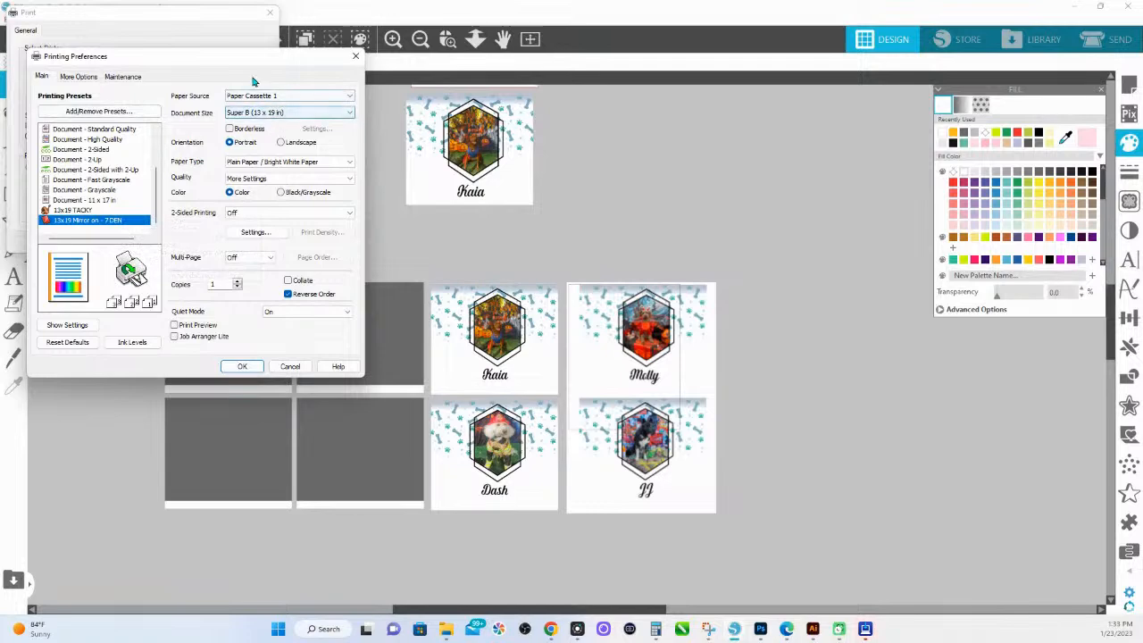
{"action": "left_click", "coordinate": [256, 113]}
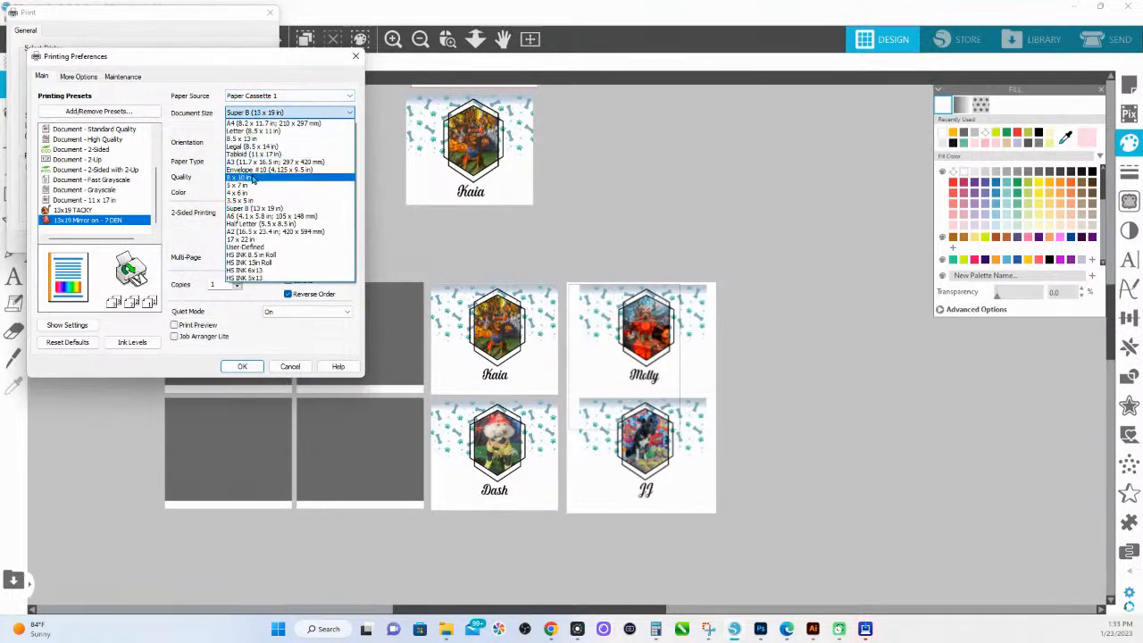
{"action": "left_click", "coordinate": [249, 155]}
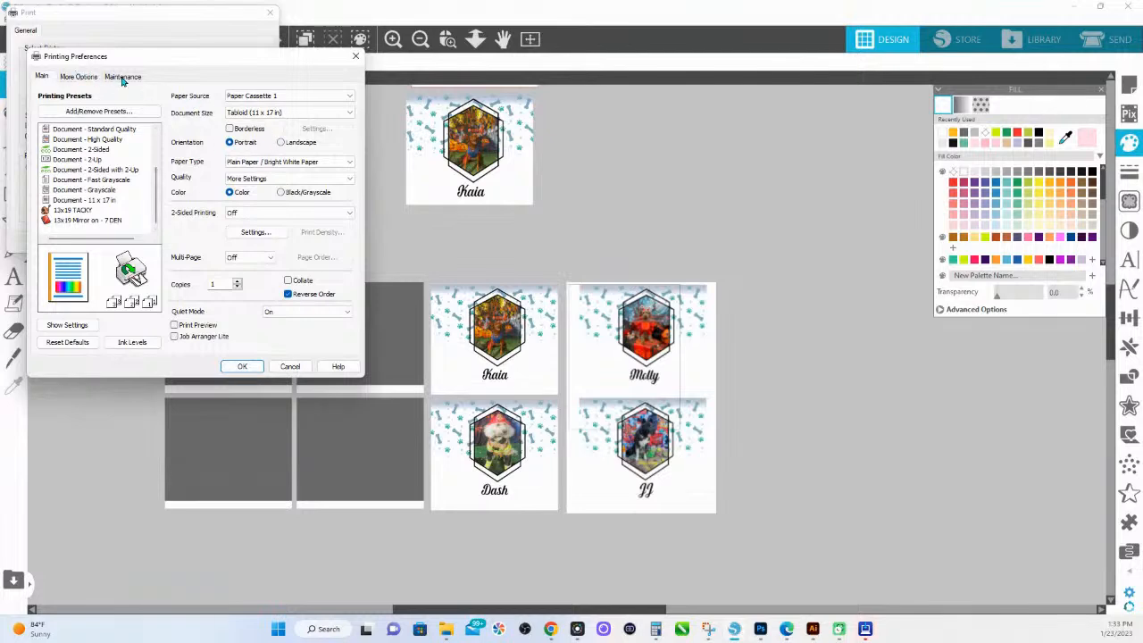
Step: Save the current settings as a new printing preset named 11x17 Mirror on - 7 DEN with a green icon
{"action": "left_click", "coordinate": [84, 111]}
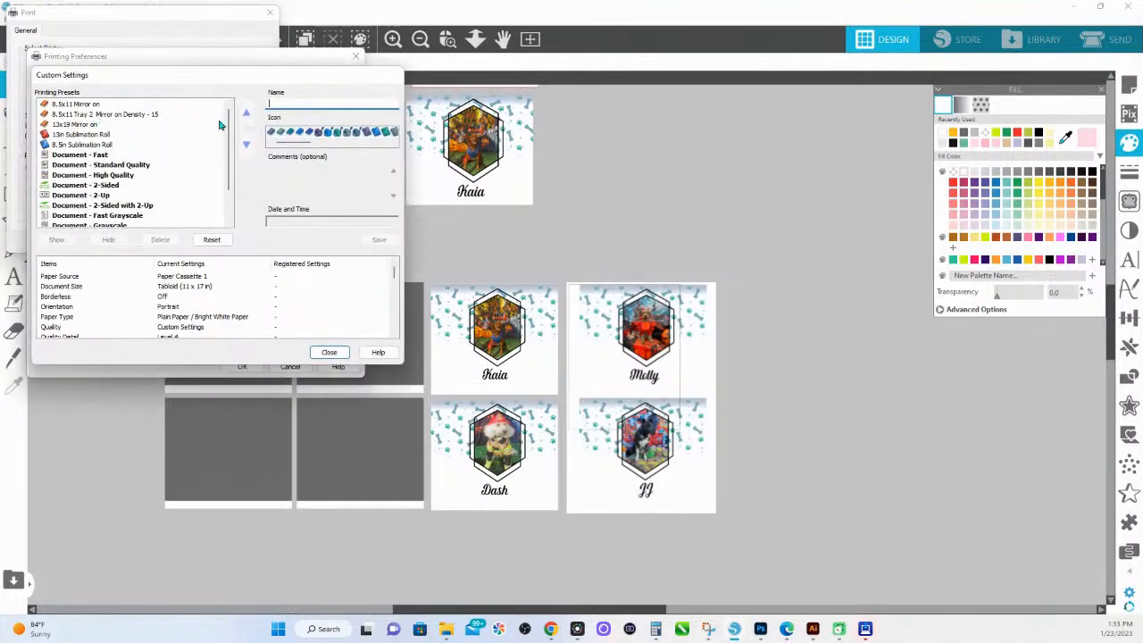
{"action": "scroll", "coordinate": [99, 150], "scroll_direction": "down", "scroll_amount": 2}
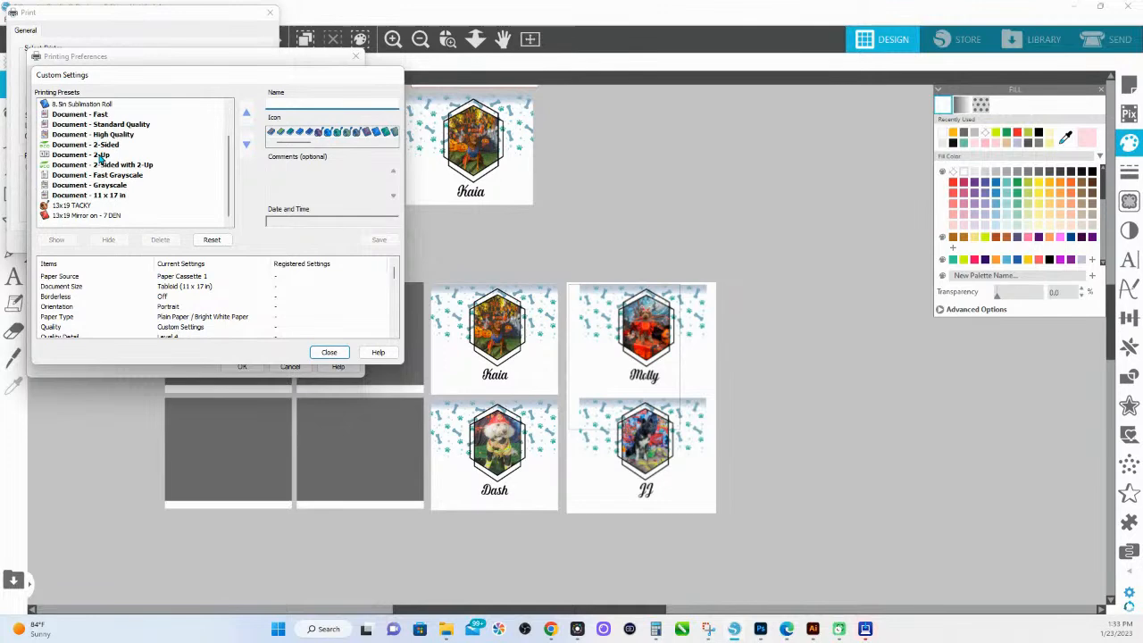
{"action": "left_click", "coordinate": [93, 215]}
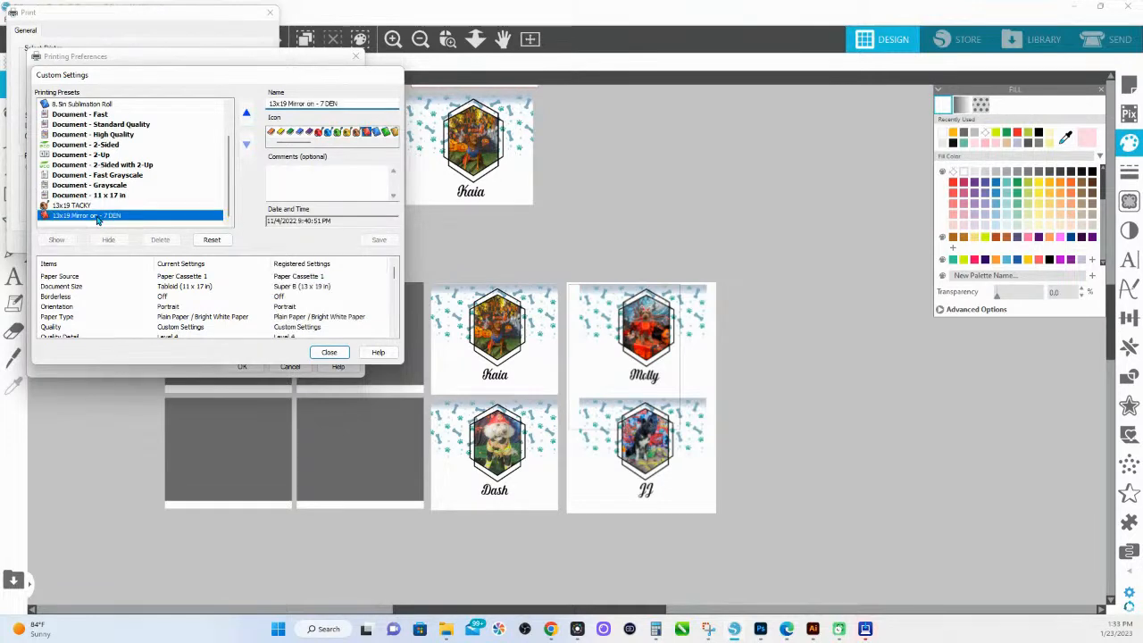
{"action": "double_click", "coordinate": [286, 104]}
{"action": "type", "text": "11"}
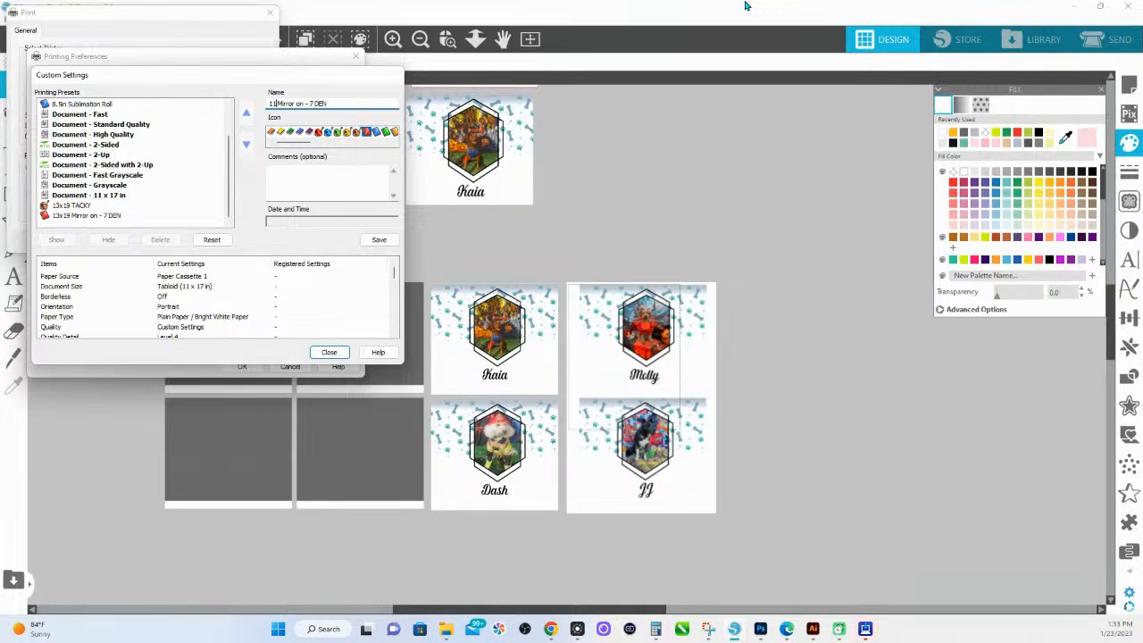
{"action": "type", "text": "x17"}
{"action": "left_click", "coordinate": [386, 133]}
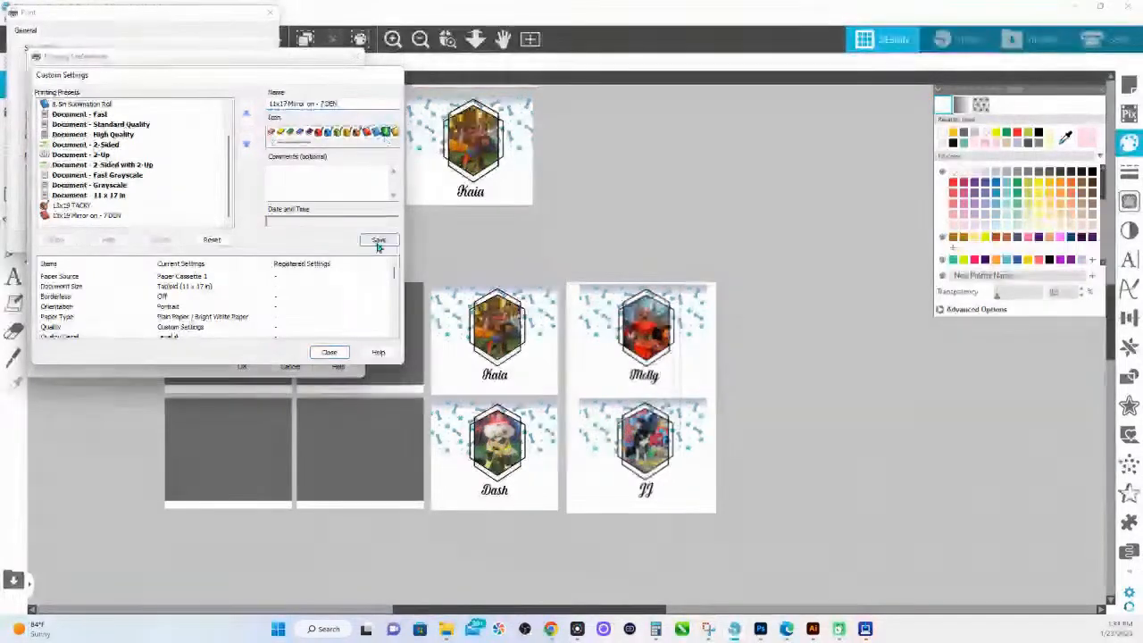
{"action": "left_click", "coordinate": [378, 243]}
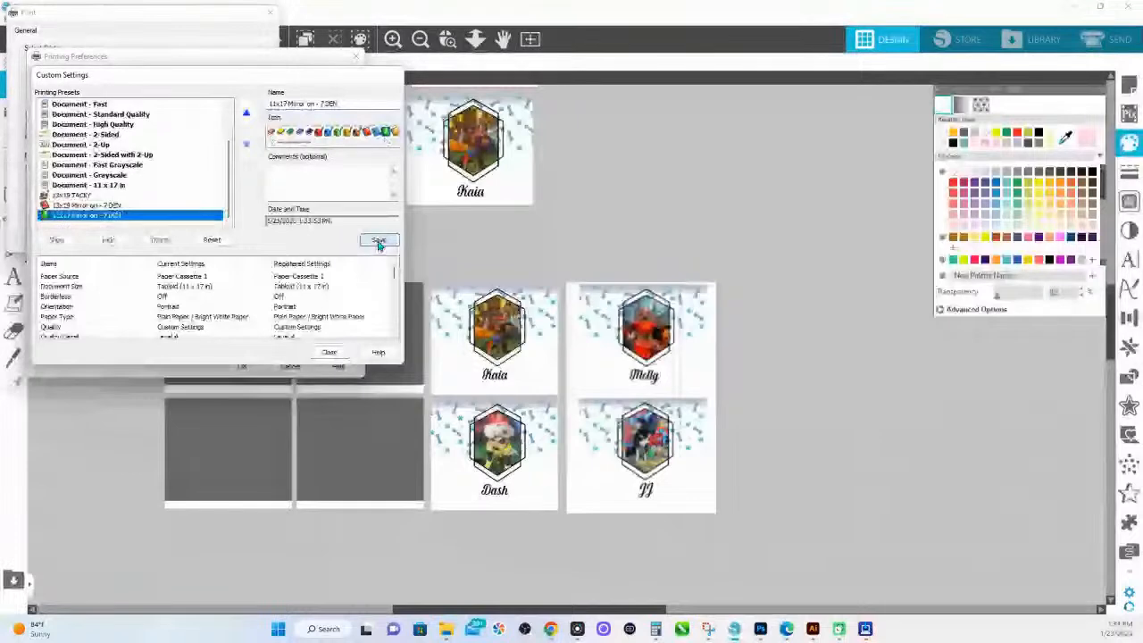
Step: Accept the printing preferences and print one copy of the current page
{"action": "left_click", "coordinate": [330, 353]}
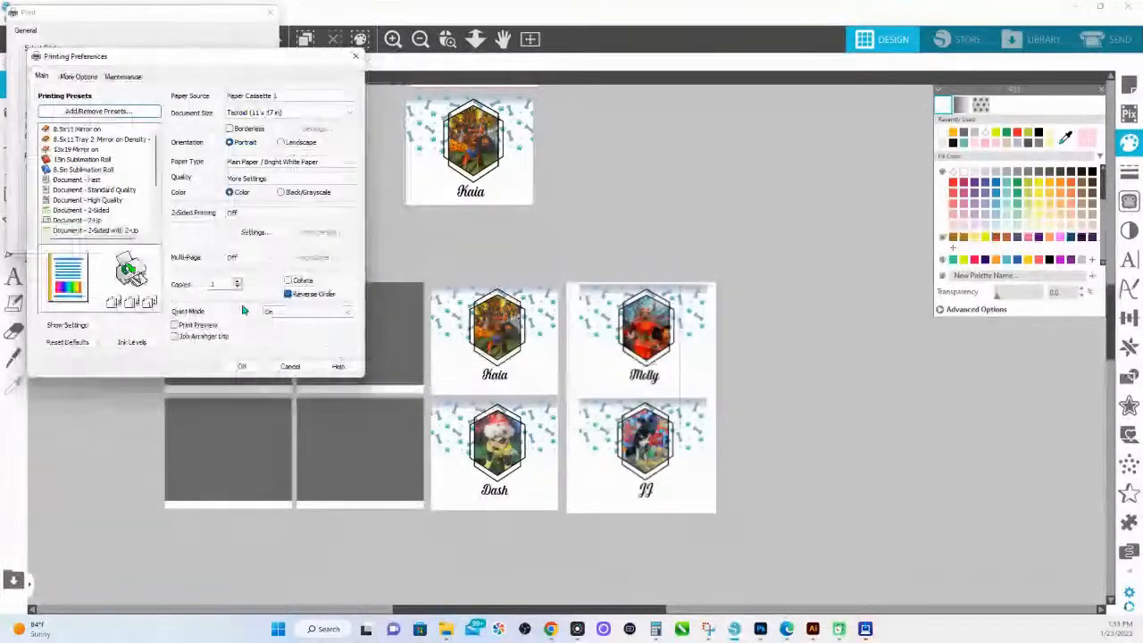
{"action": "left_click", "coordinate": [241, 367]}
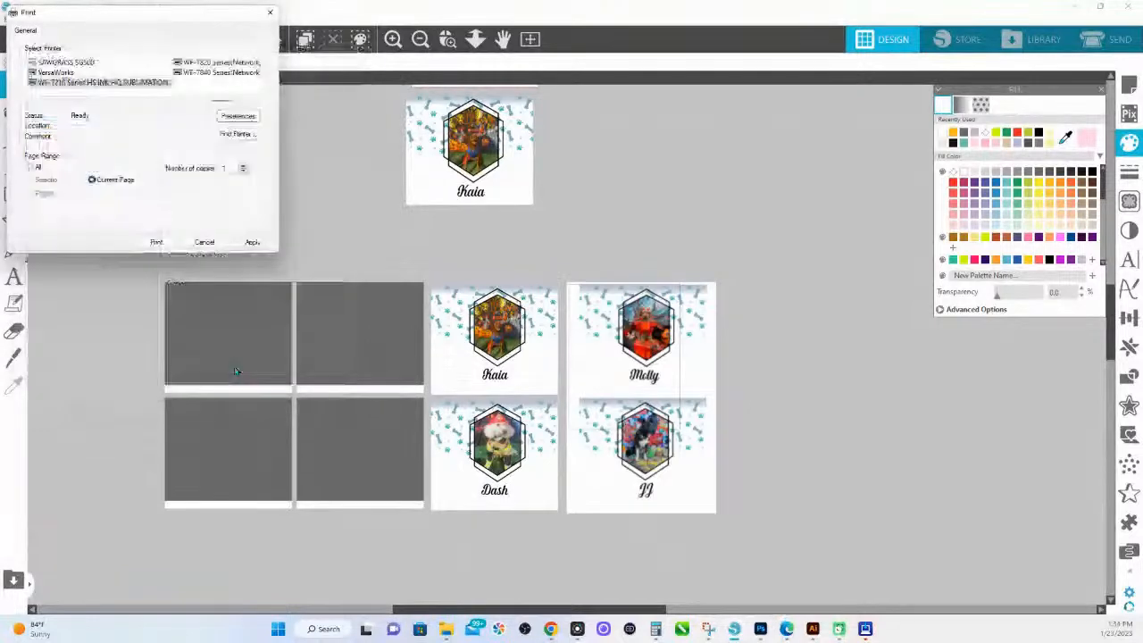
{"action": "left_click", "coordinate": [155, 242]}
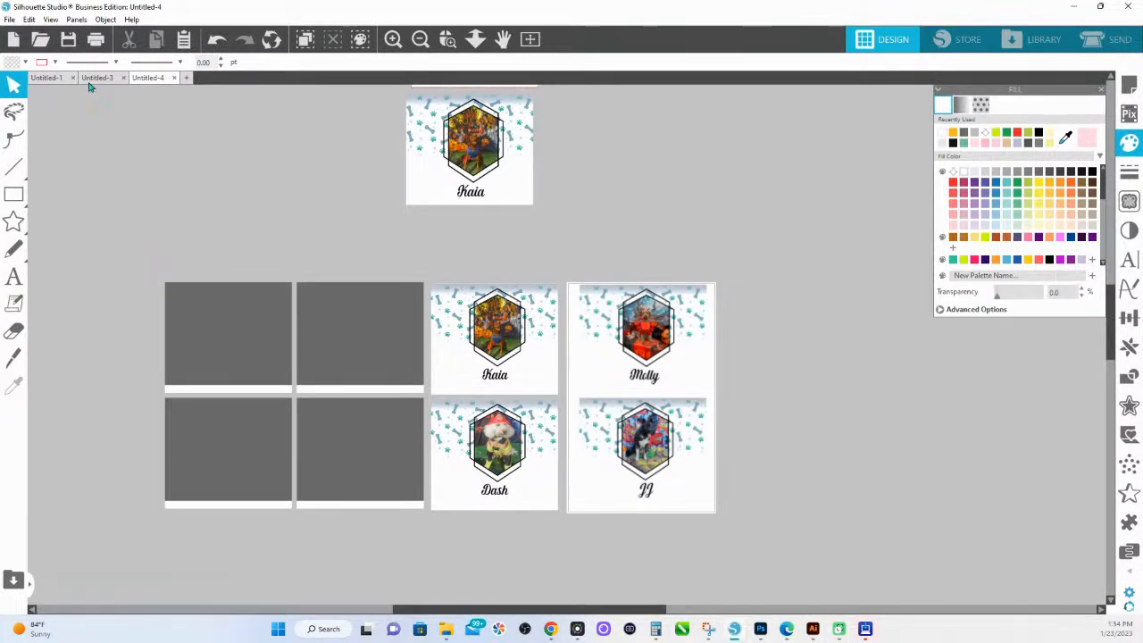
Step: Delete the two loose template images above the placeholders
{"action": "scroll", "coordinate": [593, 172], "scroll_direction": "up", "scroll_amount": 1}
{"action": "left_click_drag", "start_coordinate": [606, 236], "coordinate": [379, 56]}
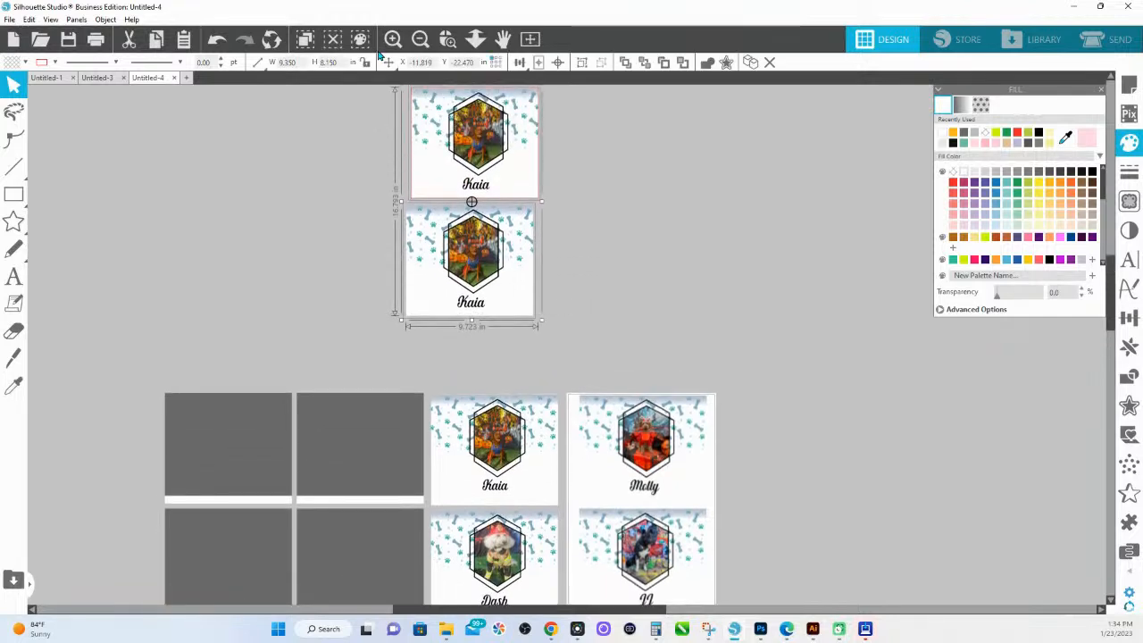
{"action": "key", "text": "Delete"}
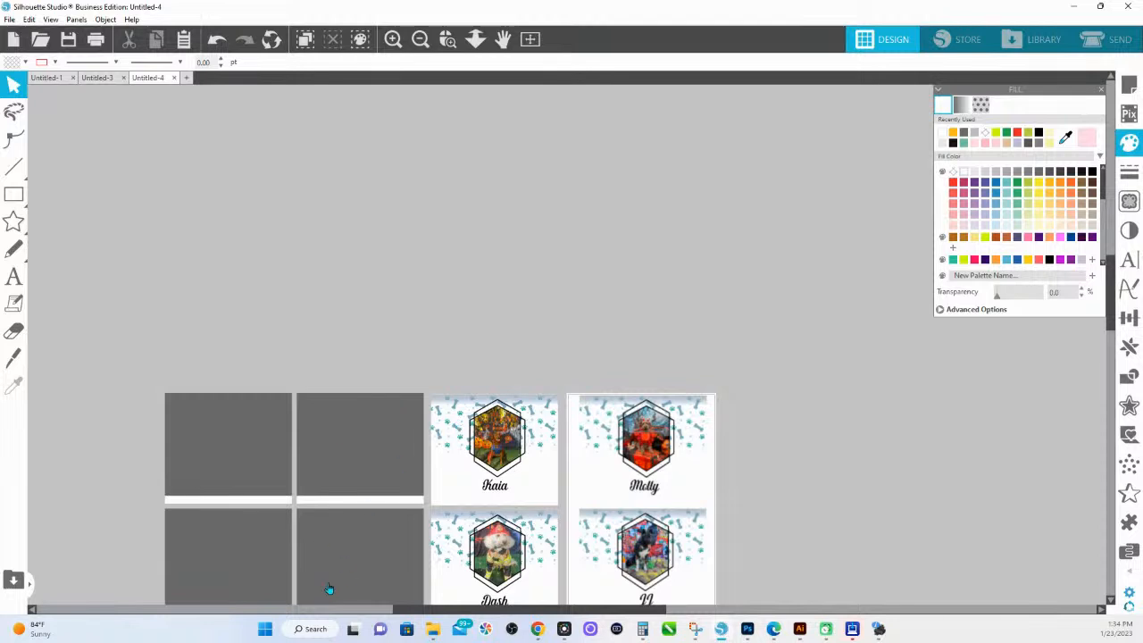
Step: Move the Molly and JJ images together off the page into the empty area at its far side
{"action": "scroll", "coordinate": [383, 482], "scroll_direction": "down", "scroll_amount": 2}
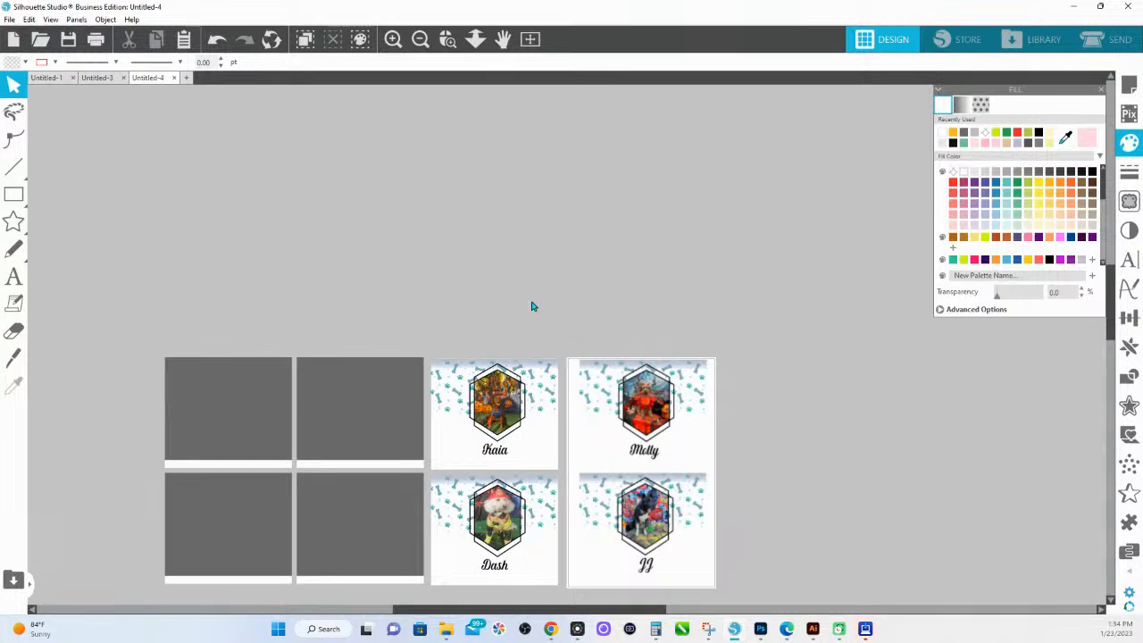
{"action": "left_click_drag", "start_coordinate": [572, 268], "coordinate": [713, 578]}
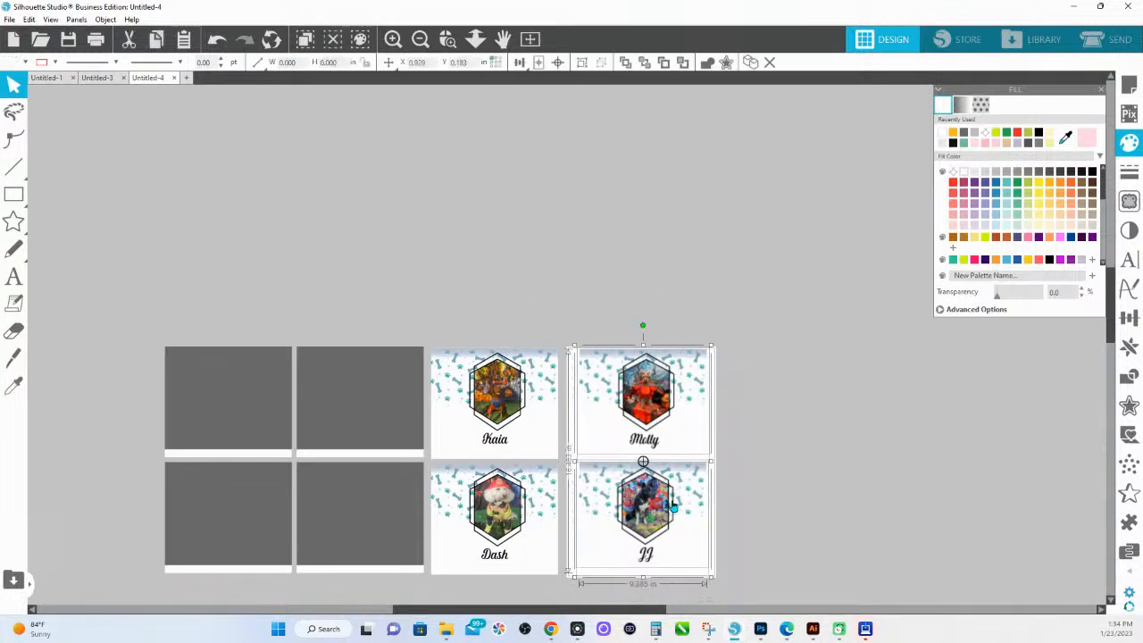
{"action": "left_click_drag", "start_coordinate": [673, 504], "coordinate": [1053, 504]}
Step: Group the Kaia and Dash images centred on the page and print one copy of the current page
{"action": "left_click_drag", "start_coordinate": [442, 304], "coordinate": [558, 582]}
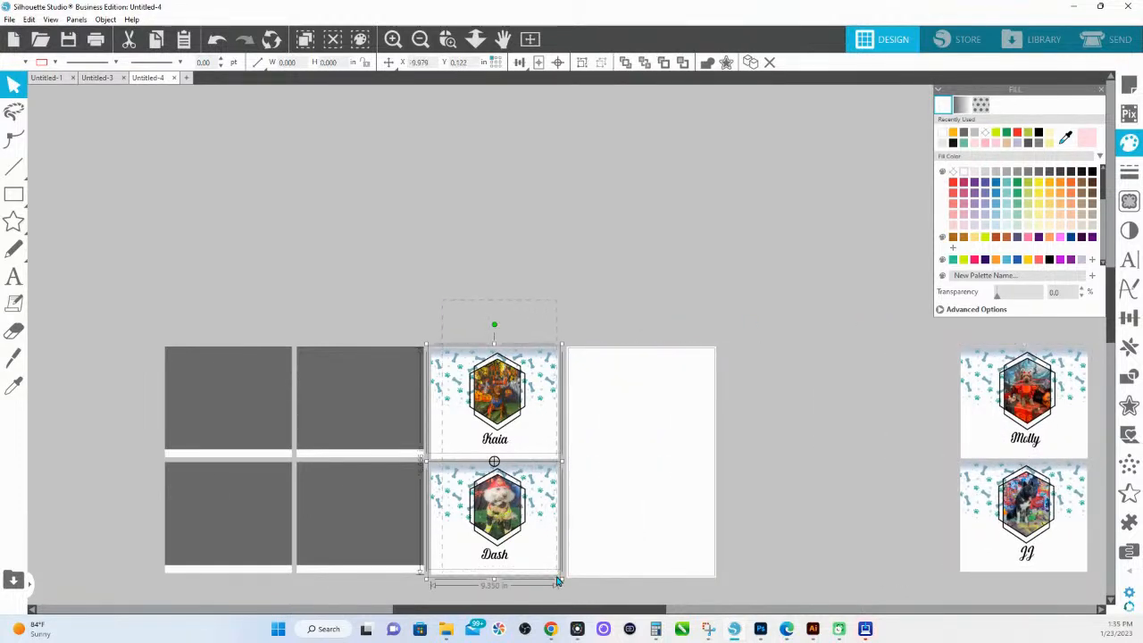
{"action": "key", "text": "ctrl+g"}
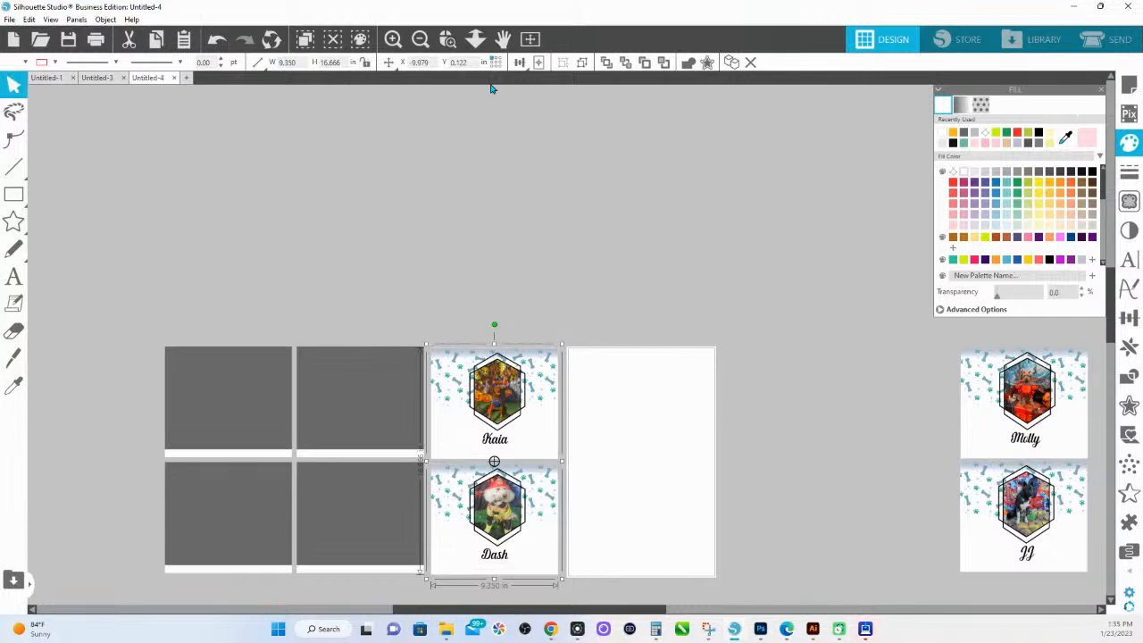
{"action": "left_click", "coordinate": [539, 62]}
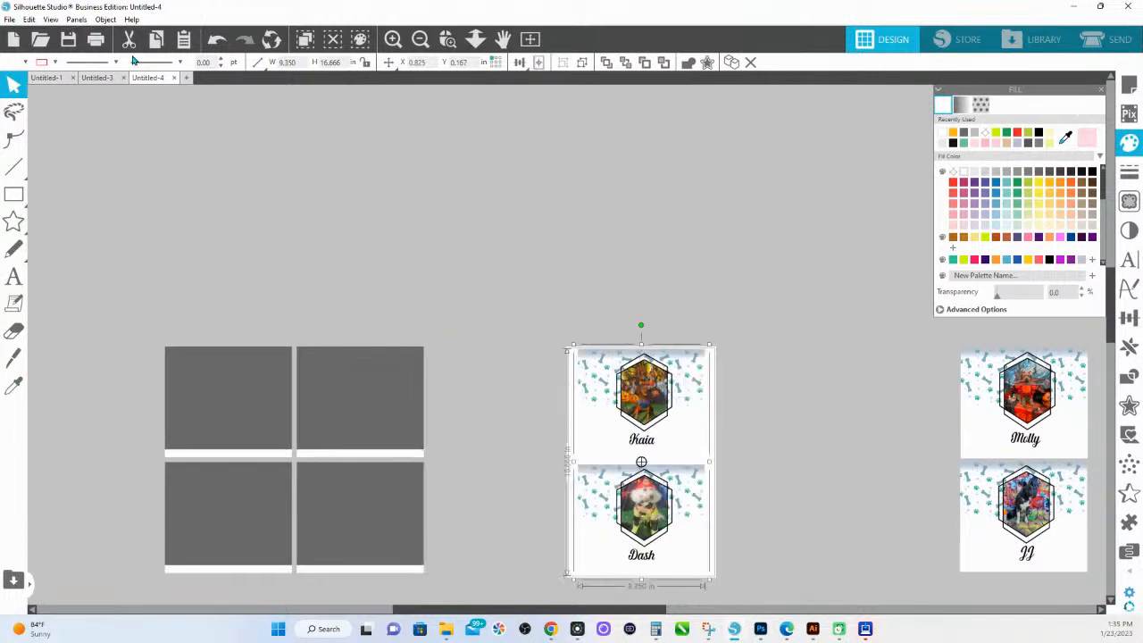
{"action": "left_click", "coordinate": [97, 41]}
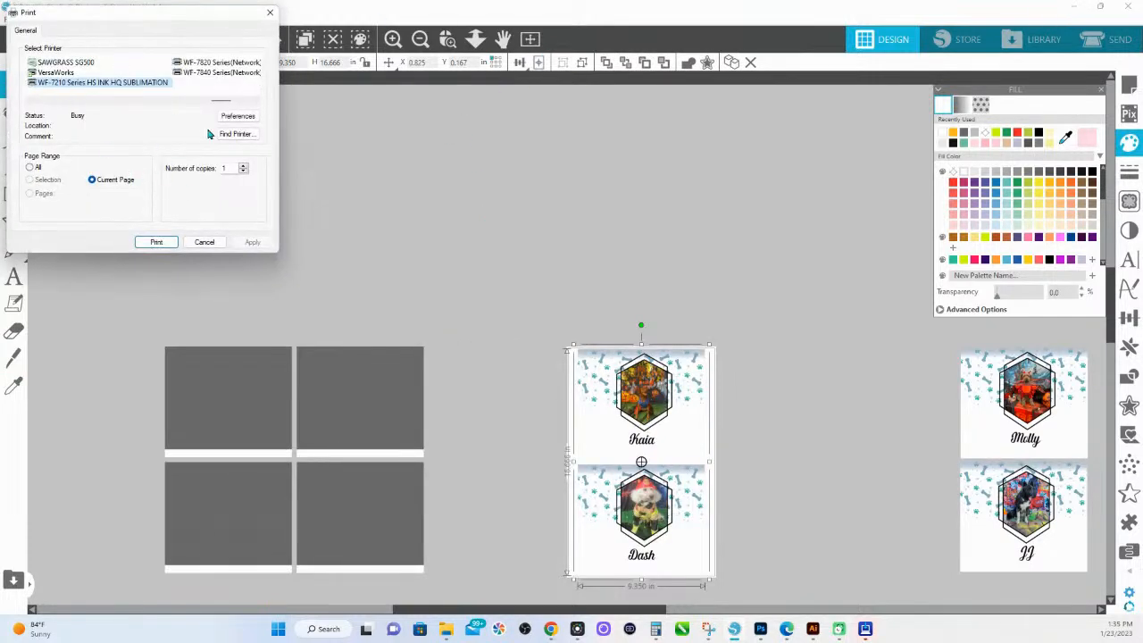
{"action": "left_click", "coordinate": [158, 244]}
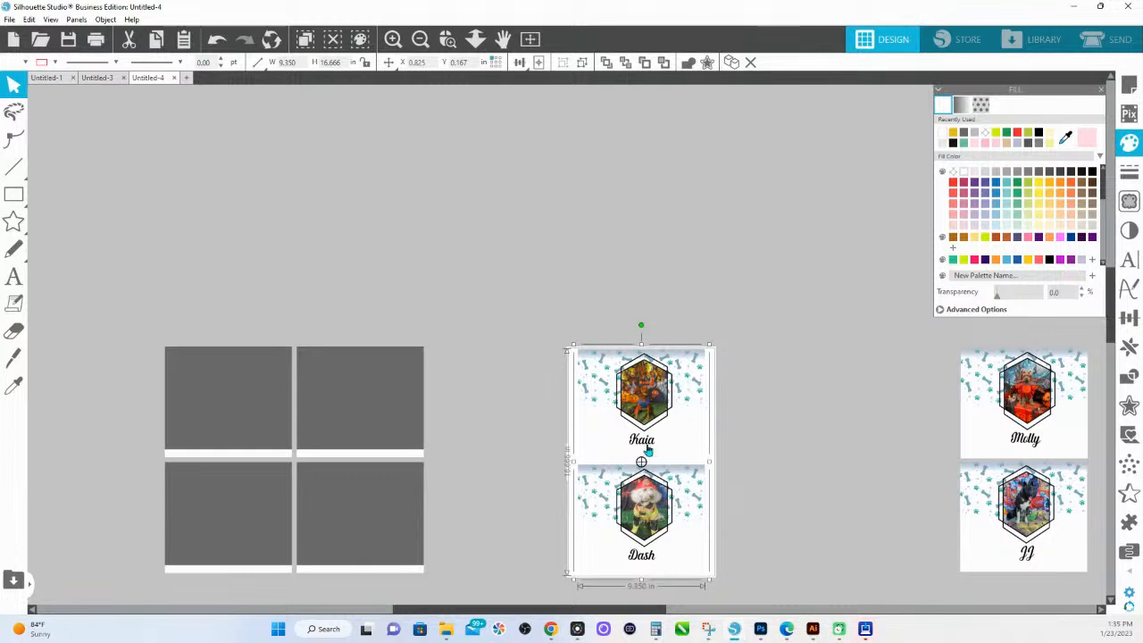
Step: Move the Kaia and Dash group off the page and fill the next placeholder pair with Plantilla para Tumblr-05 and Plantilla para Tumblr-06
{"action": "left_click_drag", "start_coordinate": [641, 406], "coordinate": [864, 411]}
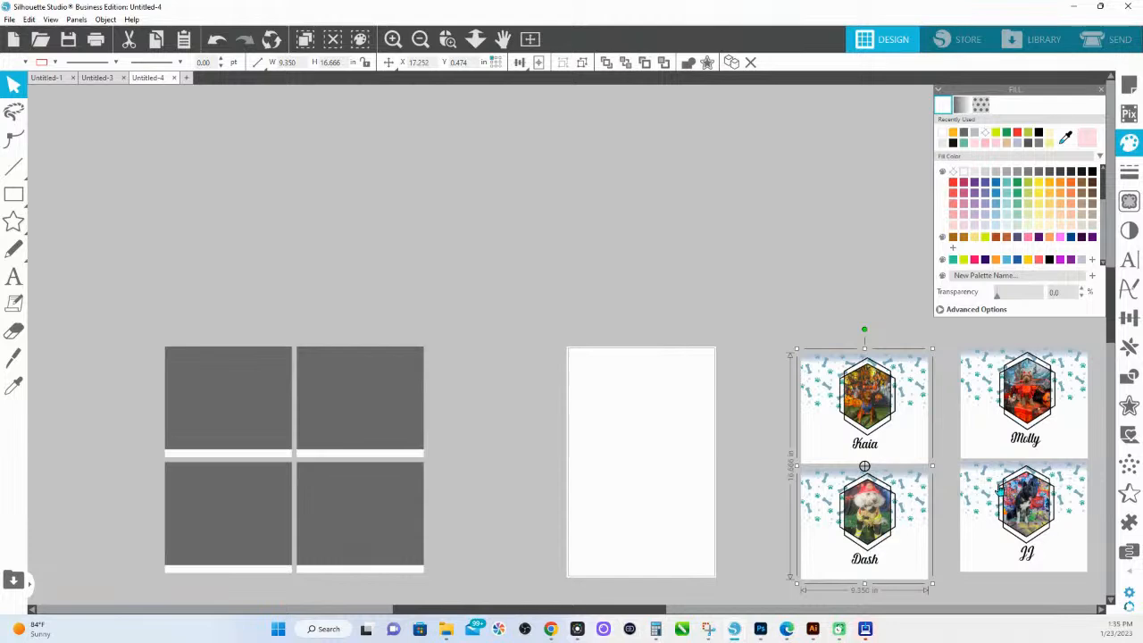
{"action": "key", "text": "alt+Tab"}
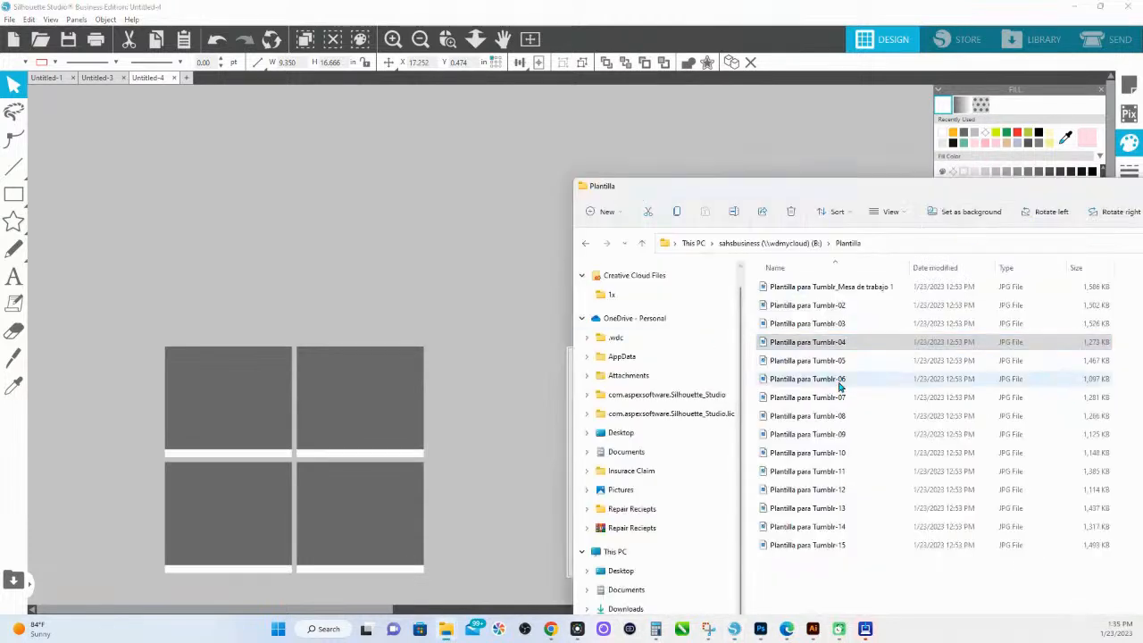
{"action": "left_click_drag", "start_coordinate": [832, 361], "coordinate": [395, 394]}
{"action": "left_click_drag", "start_coordinate": [817, 387], "coordinate": [407, 498]}
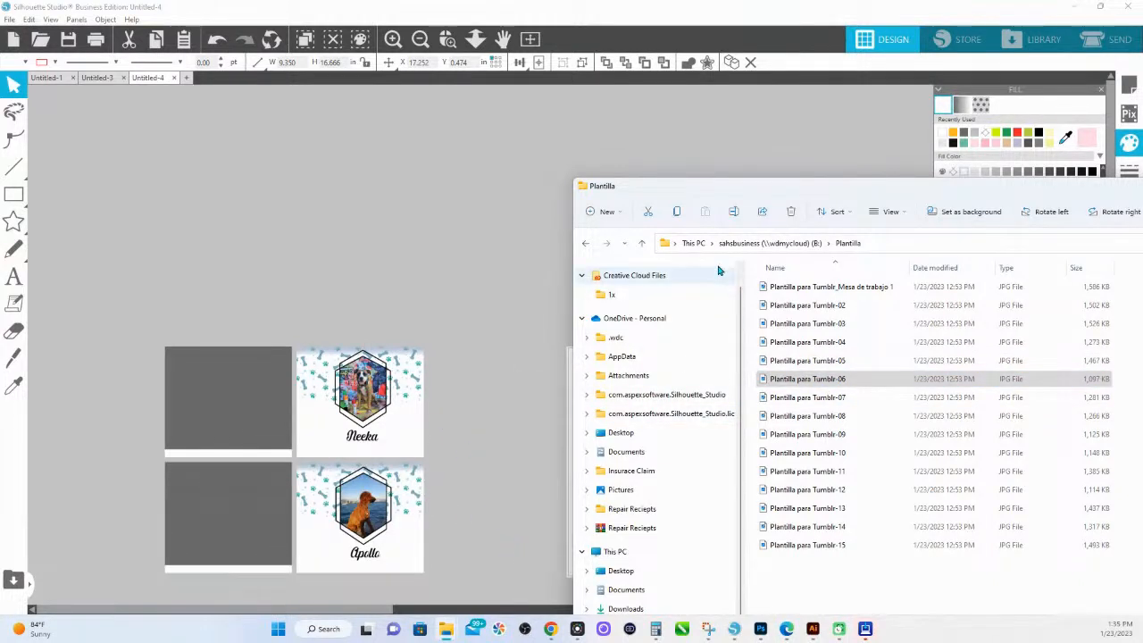
Step: Group the Neeka and Apollo images centred on the page and print one copy of the current page
{"action": "left_click_drag", "start_coordinate": [962, 189], "coordinate": [965, 216]}
{"action": "left_click_drag", "start_coordinate": [882, 217], "coordinate": [1054, 298]}
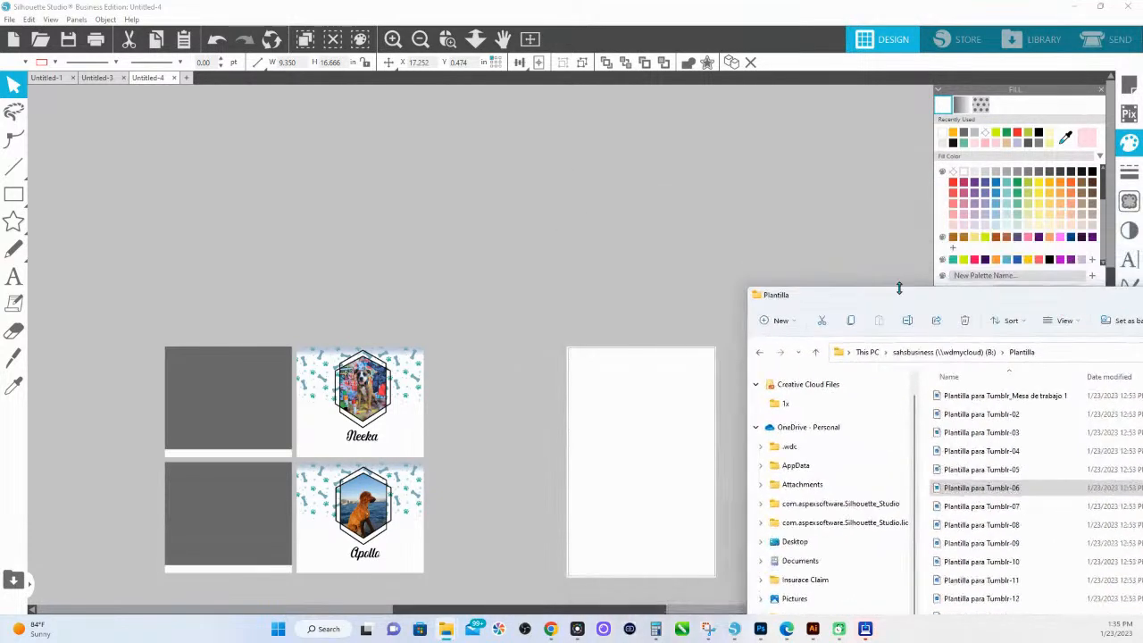
{"action": "left_click_drag", "start_coordinate": [508, 573], "coordinate": [306, 332]}
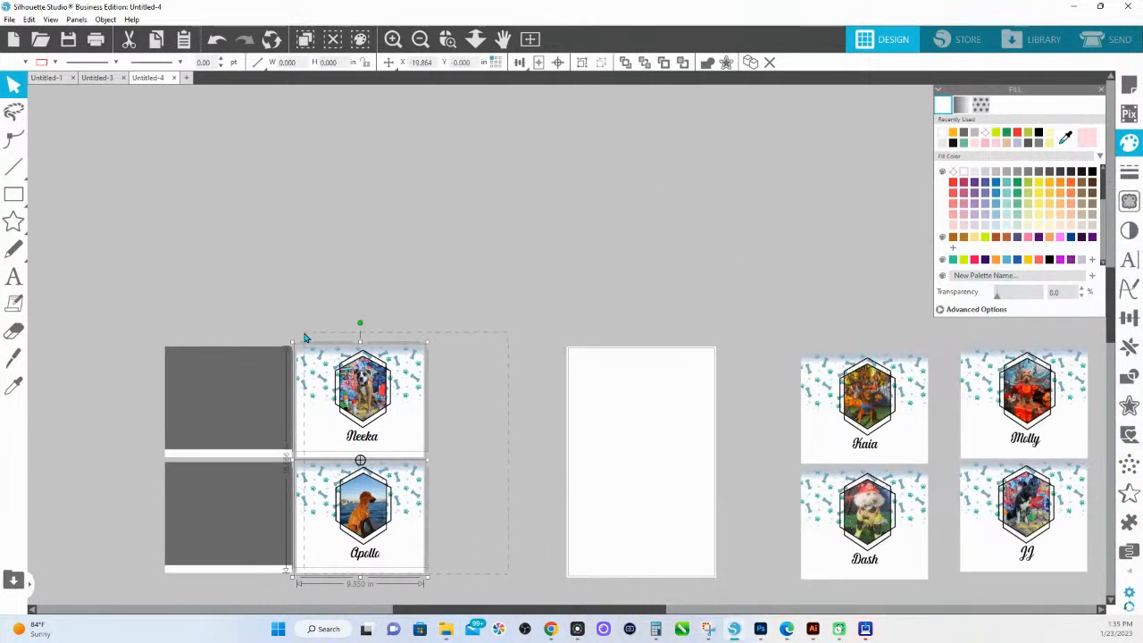
{"action": "key", "text": "i"}
{"action": "key", "text": "ctrl+g"}
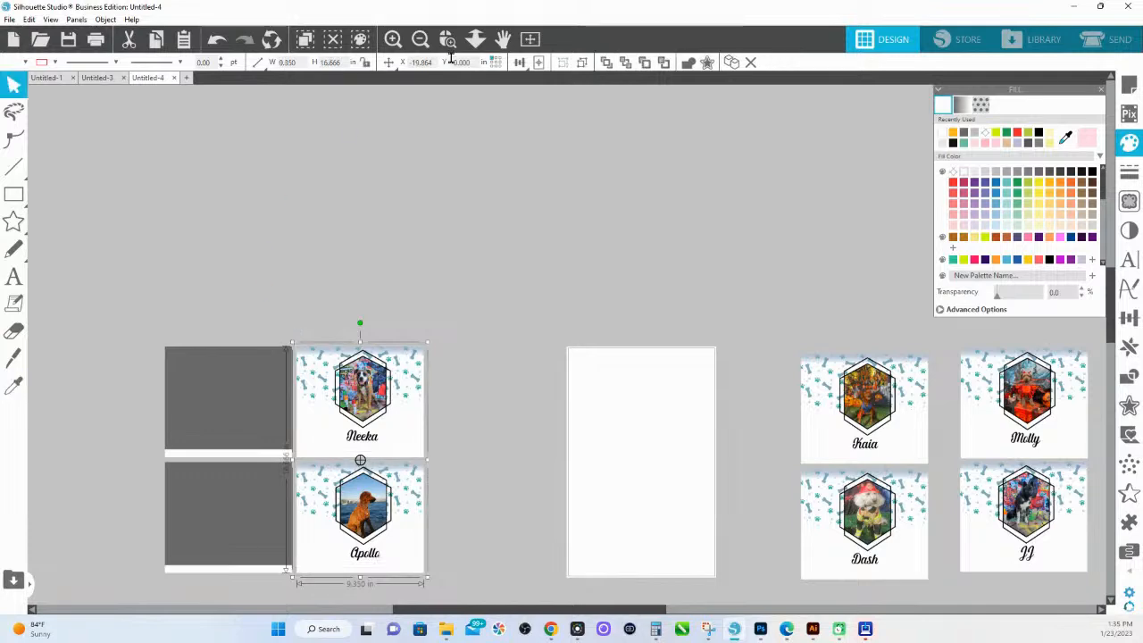
{"action": "left_click", "coordinate": [538, 63]}
{"action": "left_click", "coordinate": [96, 39]}
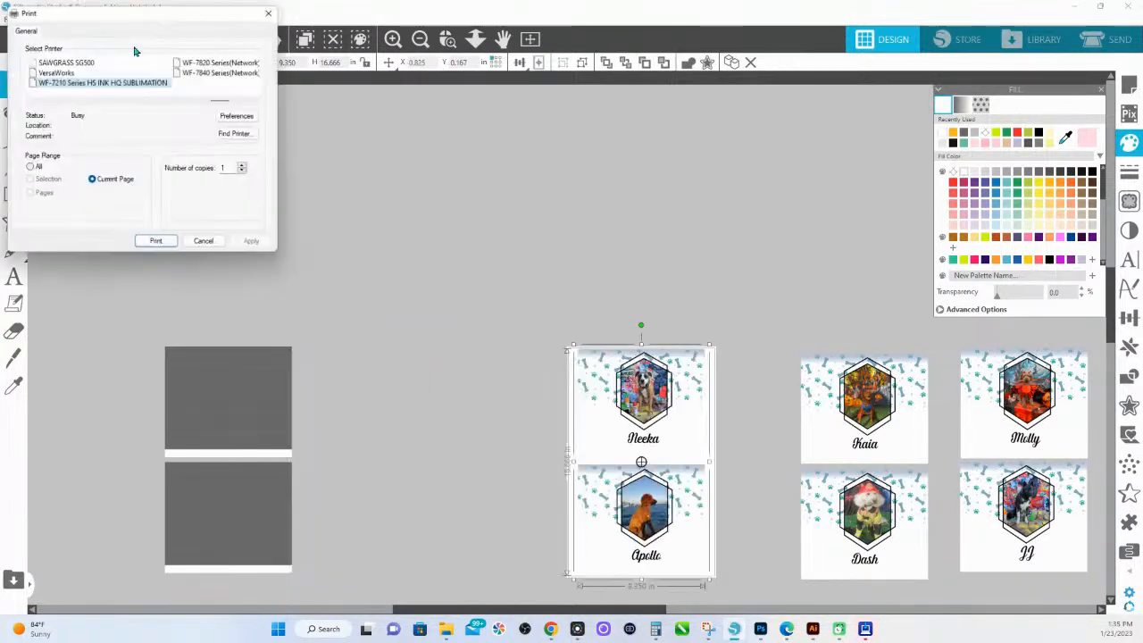
{"action": "left_click", "coordinate": [151, 242]}
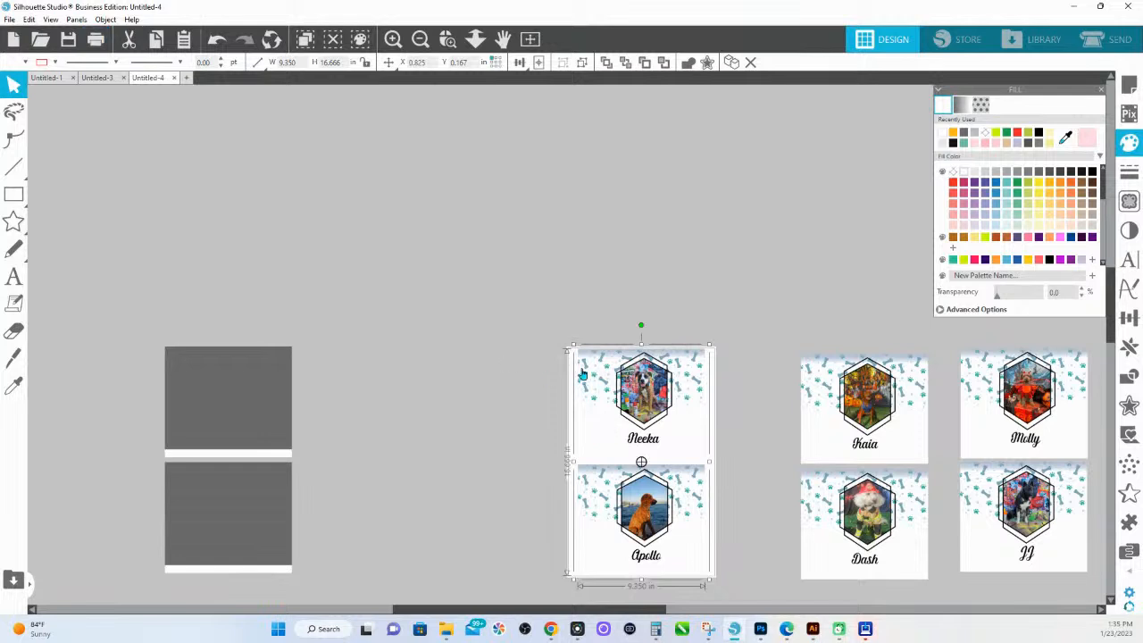
Step: Move the Neeka and Apollo group off the page and place a copy of the two remaining grey placeholders beside the page
{"action": "left_click_drag", "start_coordinate": [677, 555], "coordinate": [895, 265]}
{"action": "left_click_drag", "start_coordinate": [156, 299], "coordinate": [314, 600]}
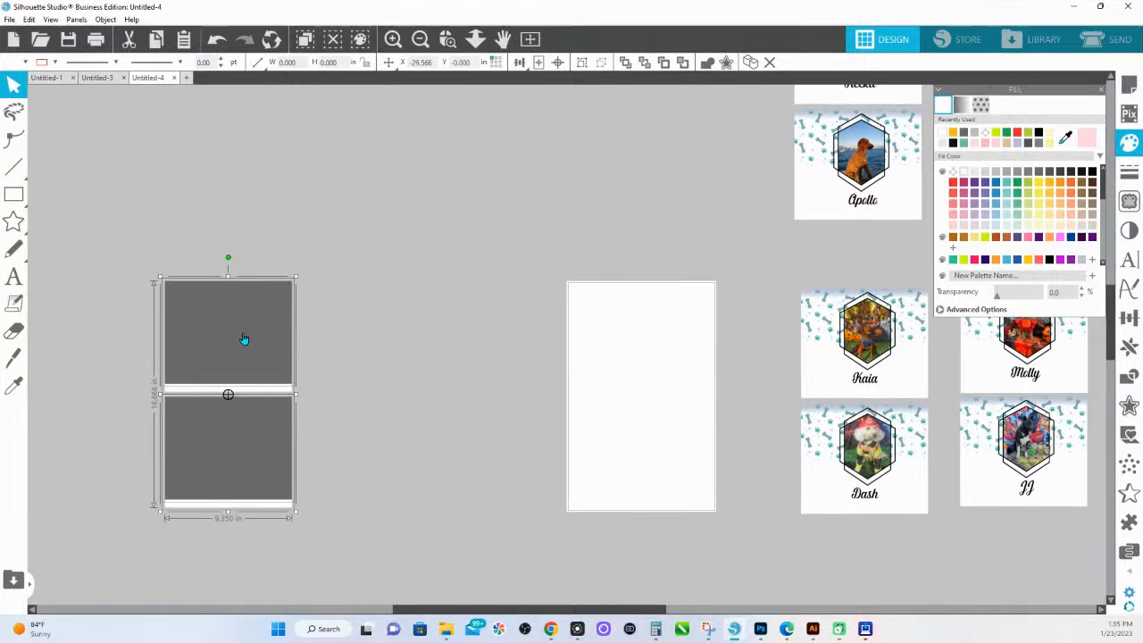
{"action": "left_click_drag", "start_coordinate": [244, 340], "coordinate": [467, 334]}
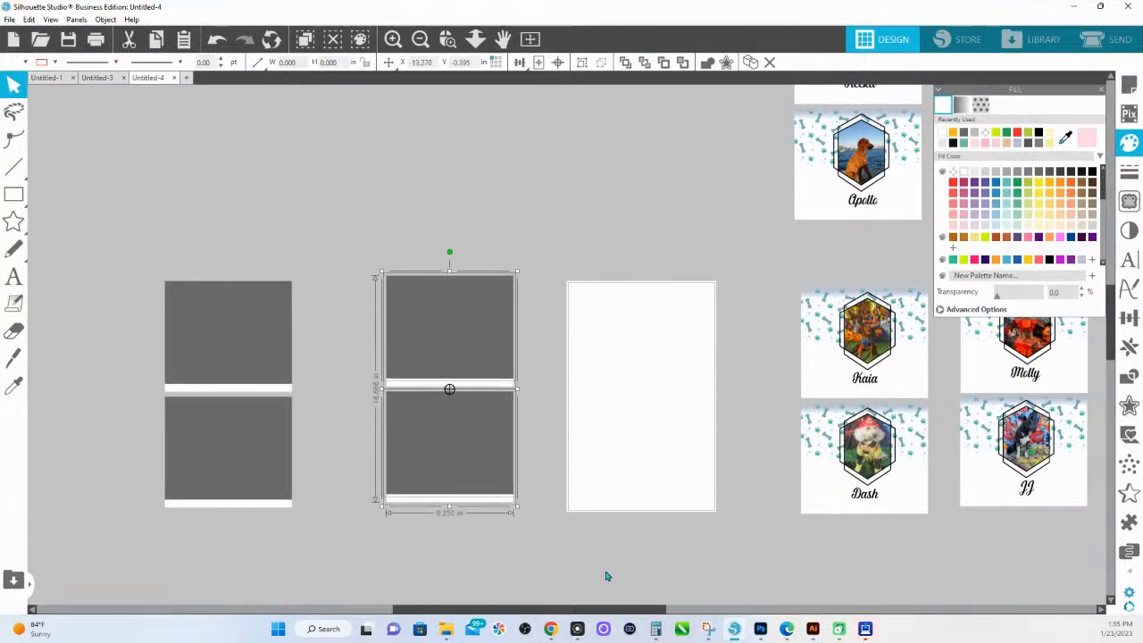
Step: Fill the copied placeholder pair with Plantilla para Tumblr-07 above and Plantilla para Tumblr-08 below
{"action": "left_click", "coordinate": [581, 237]}
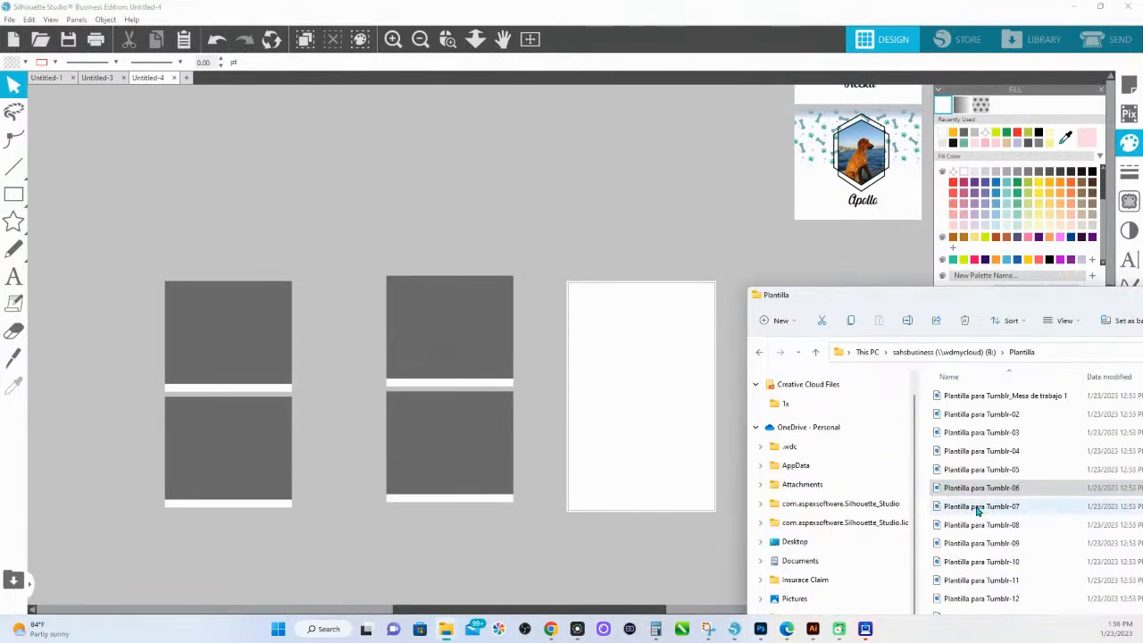
{"action": "left_click_drag", "start_coordinate": [978, 509], "coordinate": [446, 333]}
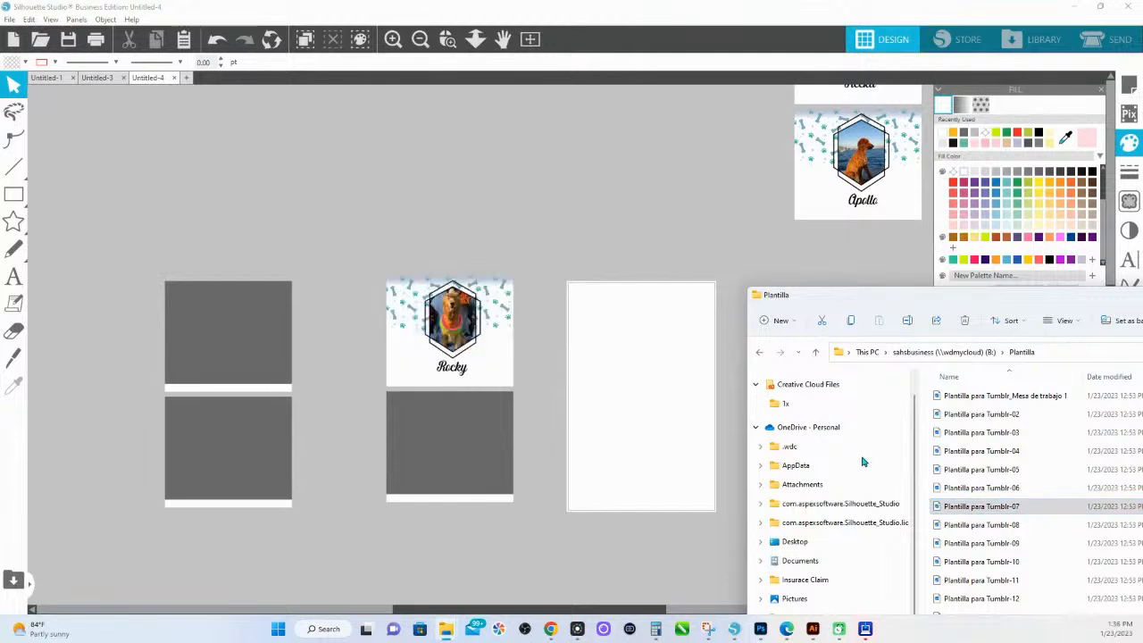
{"action": "left_click_drag", "start_coordinate": [1009, 528], "coordinate": [488, 461]}
Step: Group the Rocky and Jax images centred on the page and print one copy of the current page
{"action": "left_click_drag", "start_coordinate": [367, 271], "coordinate": [526, 532]}
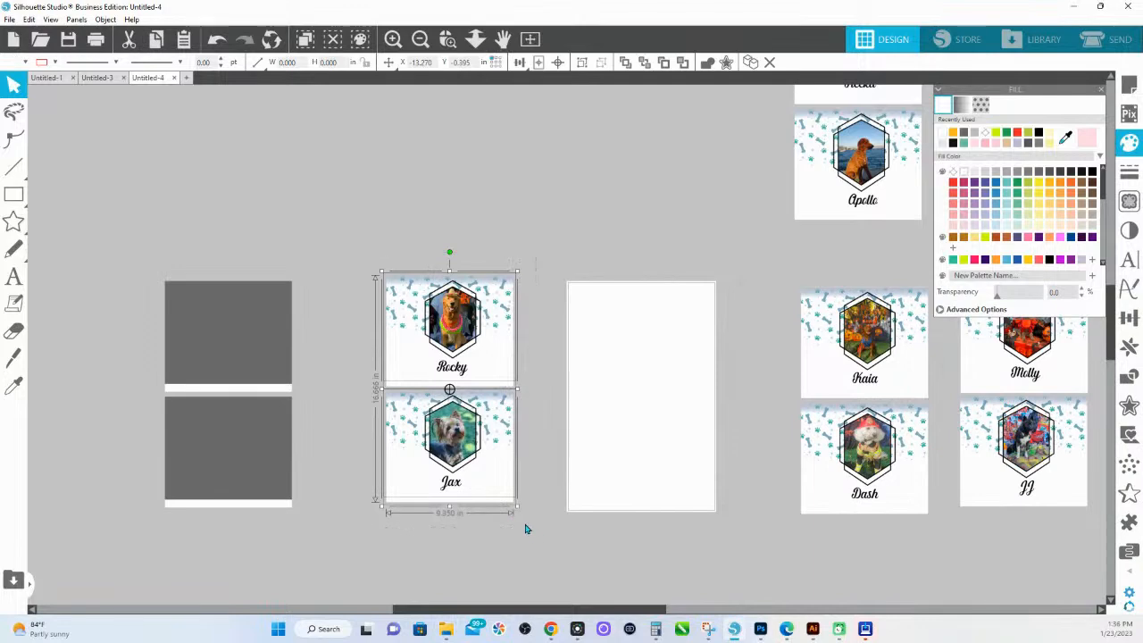
{"action": "left_click", "coordinate": [539, 63]}
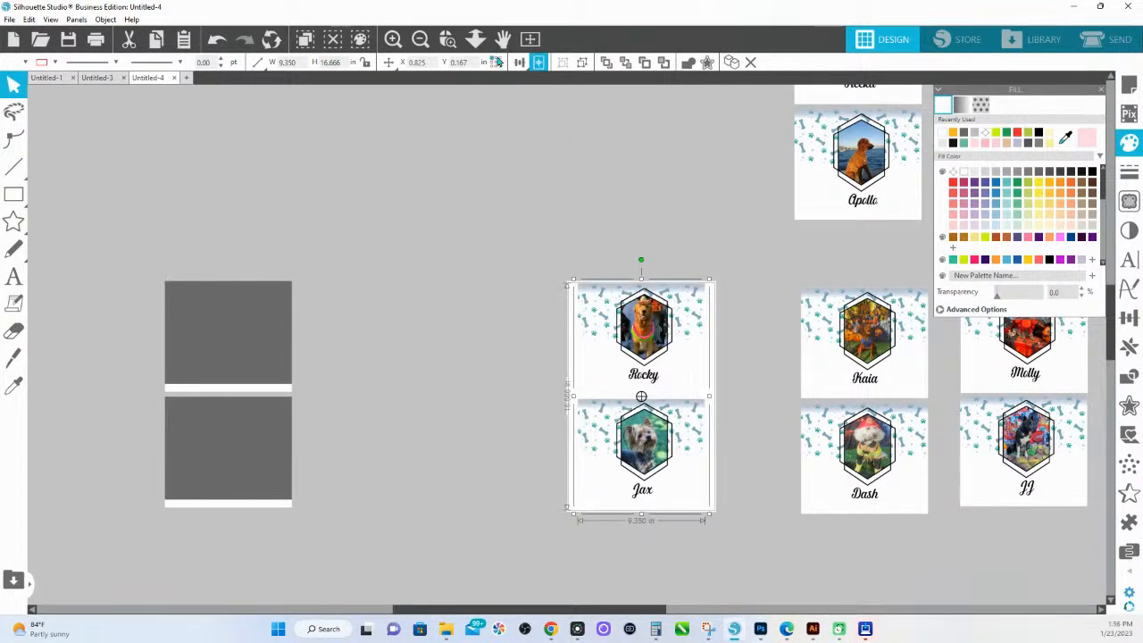
{"action": "left_click", "coordinate": [96, 39]}
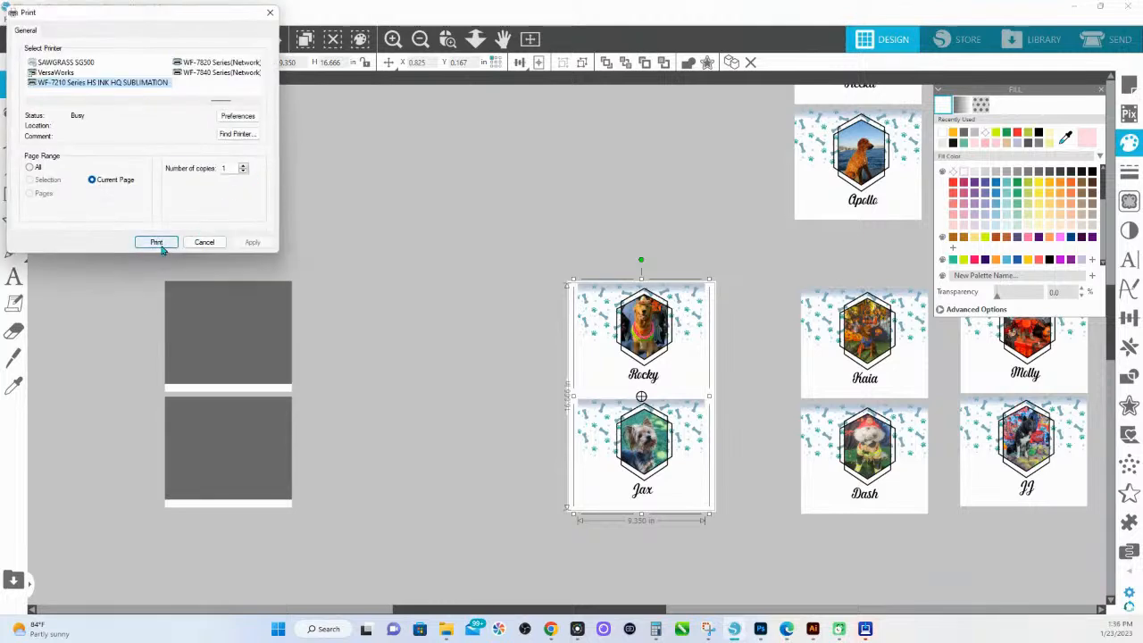
{"action": "left_click", "coordinate": [162, 246]}
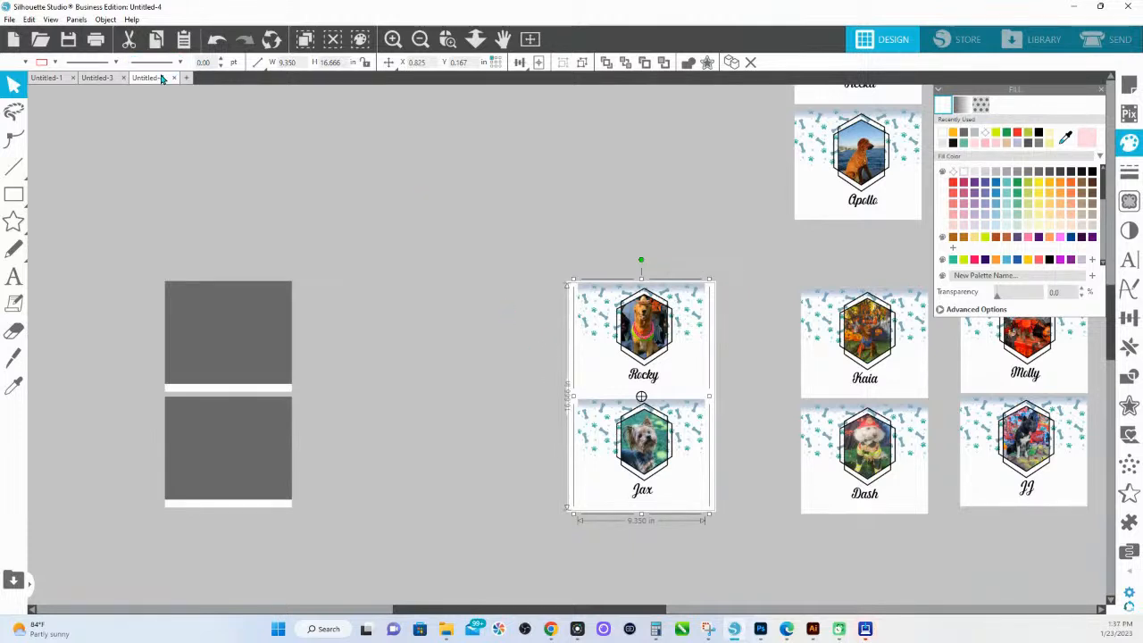
Step: Save the document to the hard drive in the Plantilla folder as 1.23.23 Set 1
{"action": "left_click", "coordinate": [10, 20]}
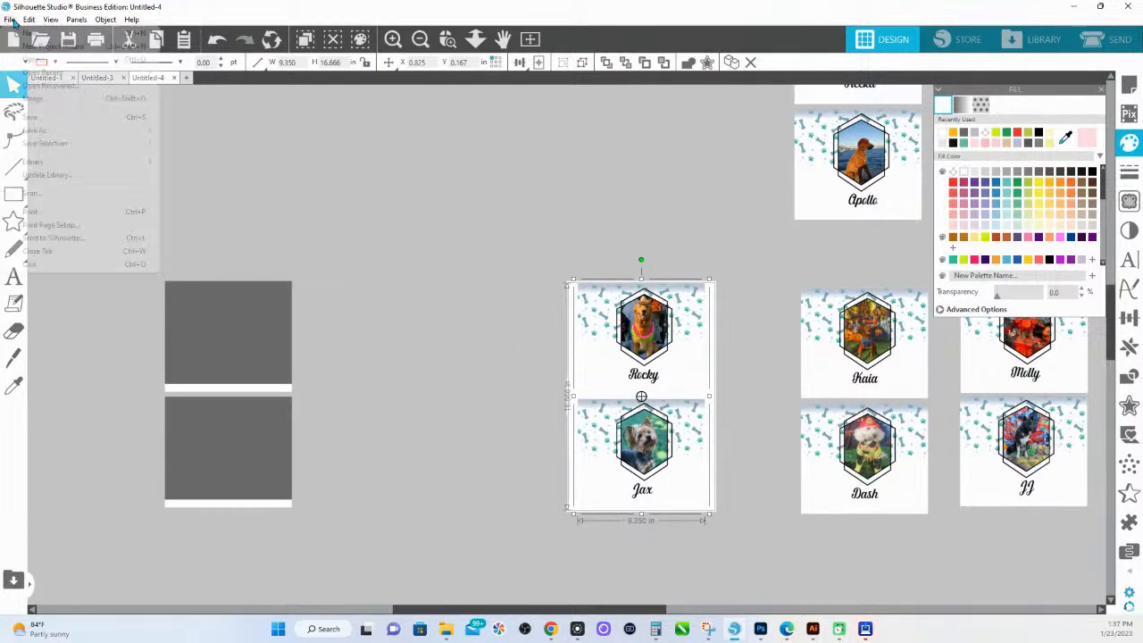
{"action": "mouse_move", "coordinate": [107, 131]}
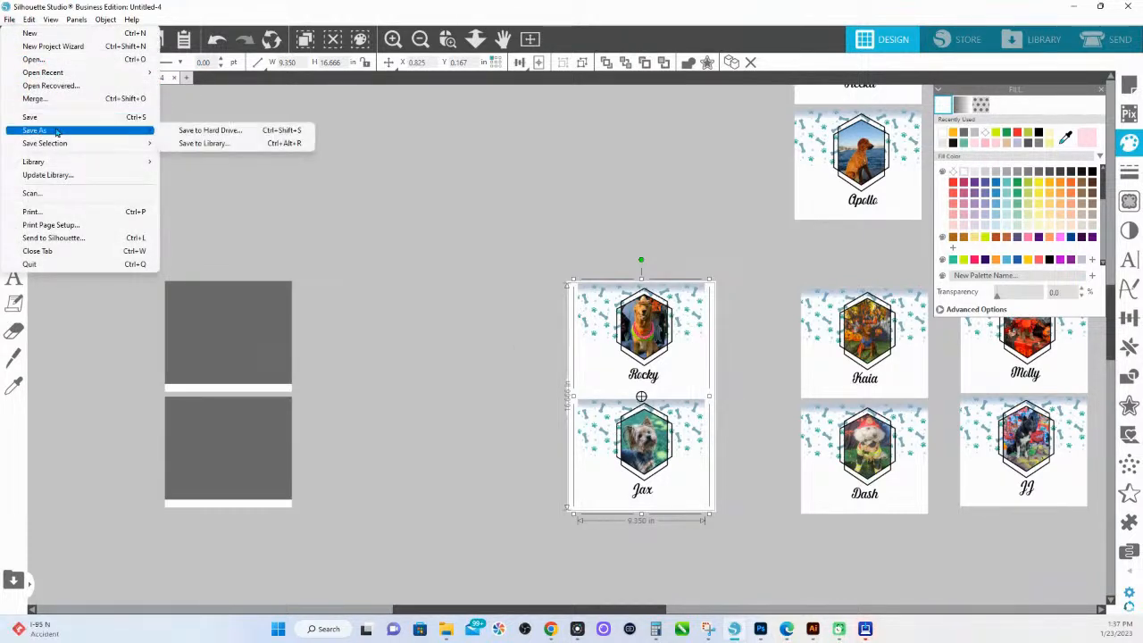
{"action": "left_click", "coordinate": [203, 132]}
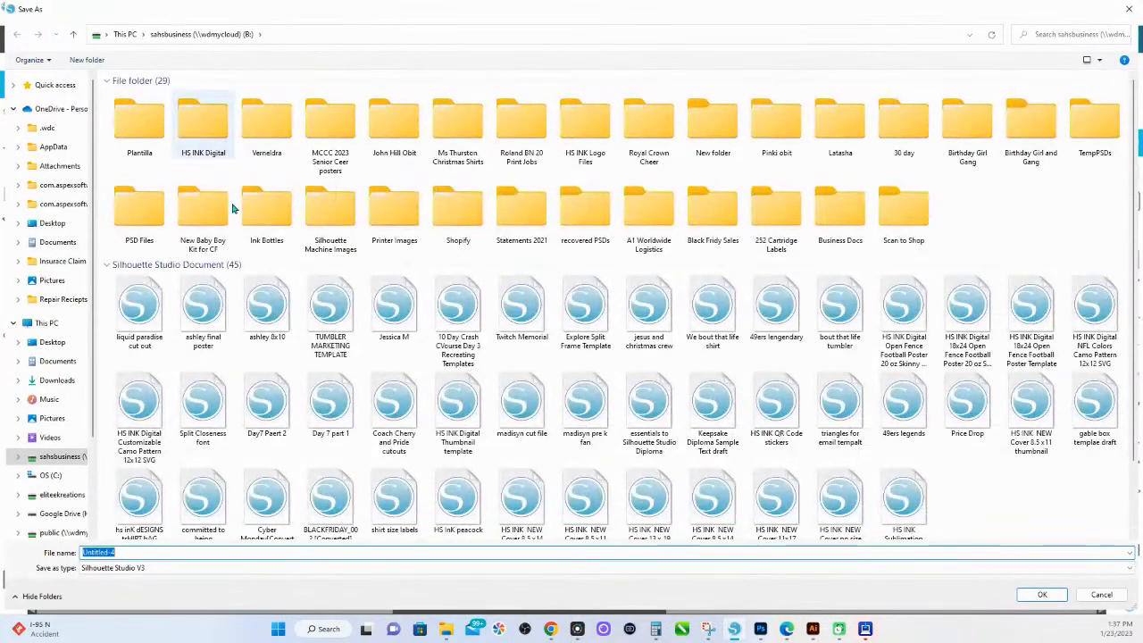
{"action": "double_click", "coordinate": [125, 146]}
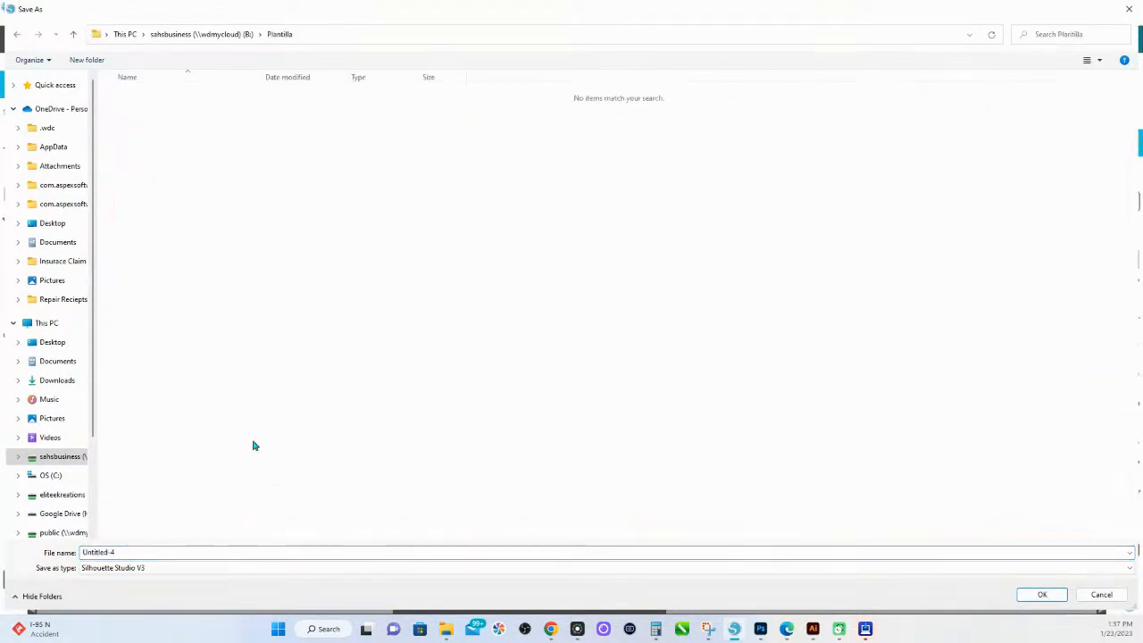
{"action": "left_click", "coordinate": [121, 551]}
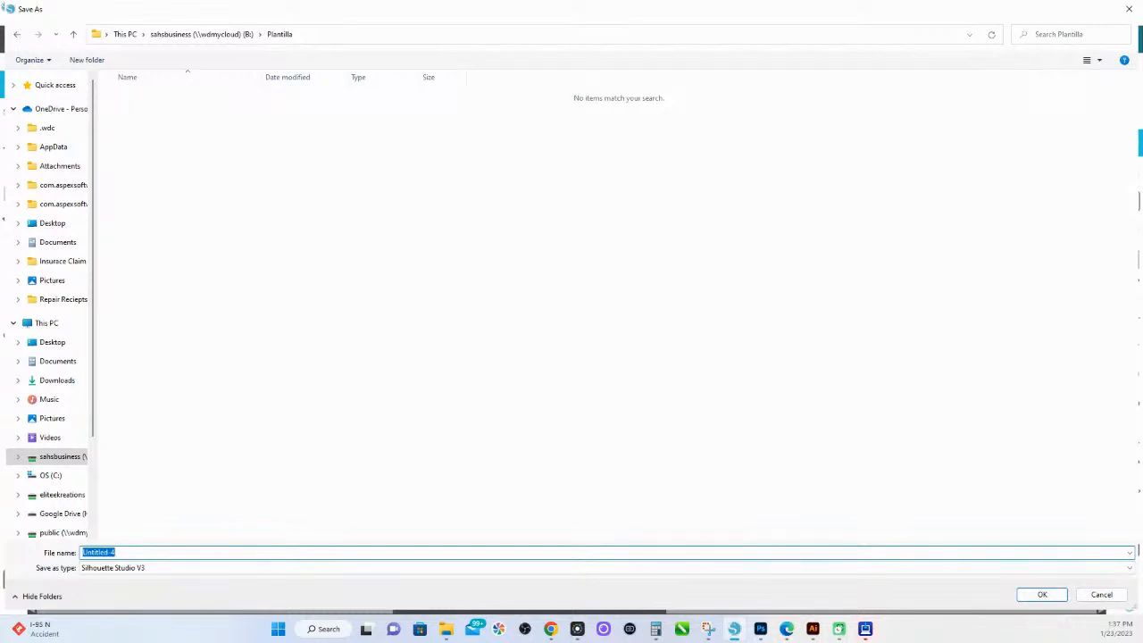
{"action": "type", "text": "1"}
{"action": "scroll", "coordinate": [49, 303], "scroll_direction": "down", "scroll_amount": 3}
{"action": "type", "text": ".23."}
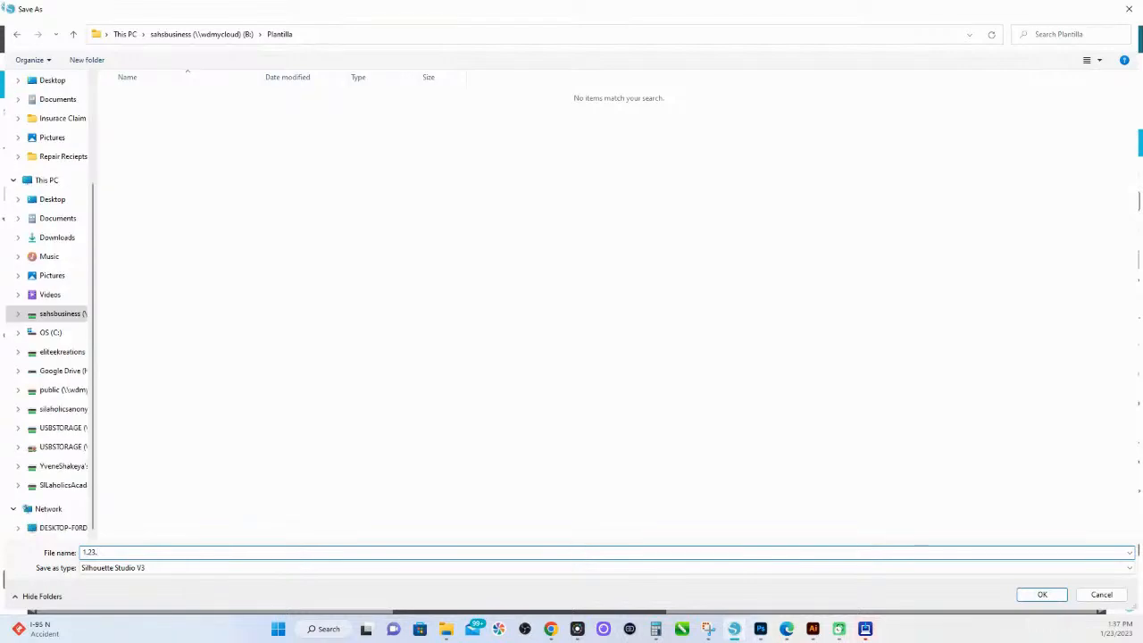
{"action": "type", "text": "23"}
{"action": "type", "text": "Set 1"}
{"action": "left_click", "coordinate": [1038, 594]}
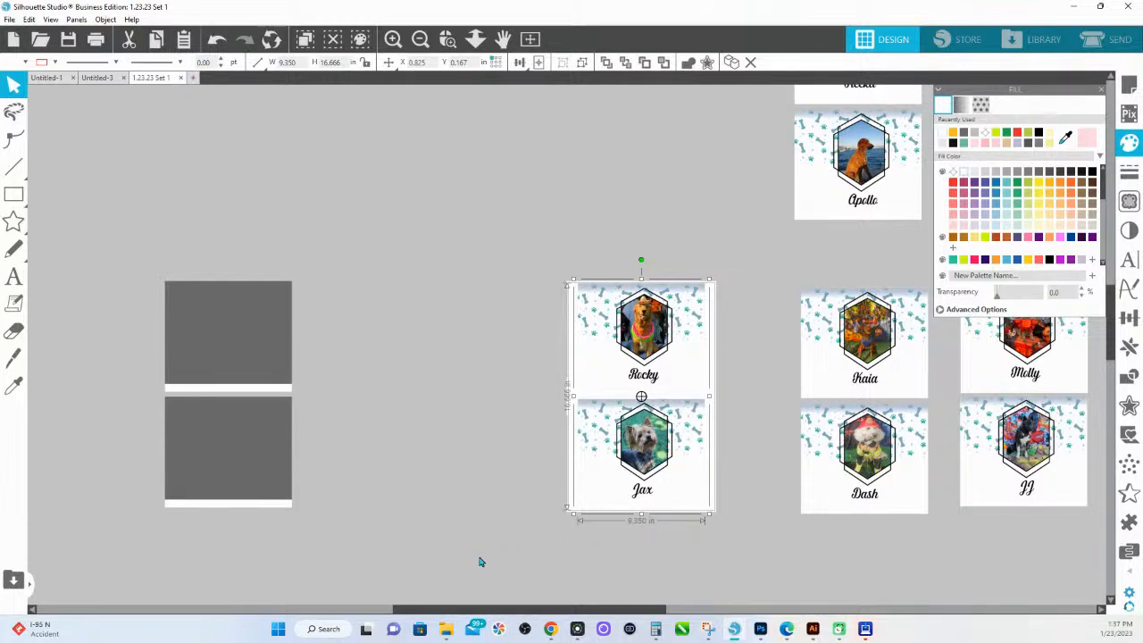
Step: Delete all the filled dog images on and around the page, keeping only the two empty grey placeholders
{"action": "left_click", "coordinate": [474, 41]}
{"action": "left_click_drag", "start_coordinate": [479, 283], "coordinate": [580, 207]}
{"action": "left_click_drag", "start_coordinate": [504, 147], "coordinate": [816, 463]}
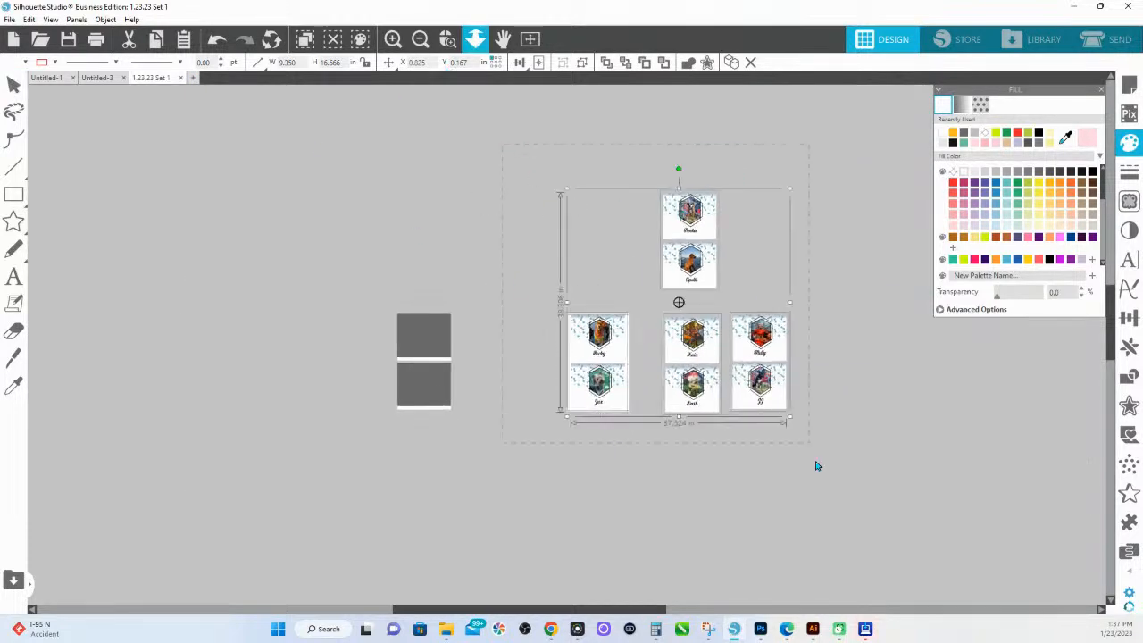
{"action": "key", "text": "Delete"}
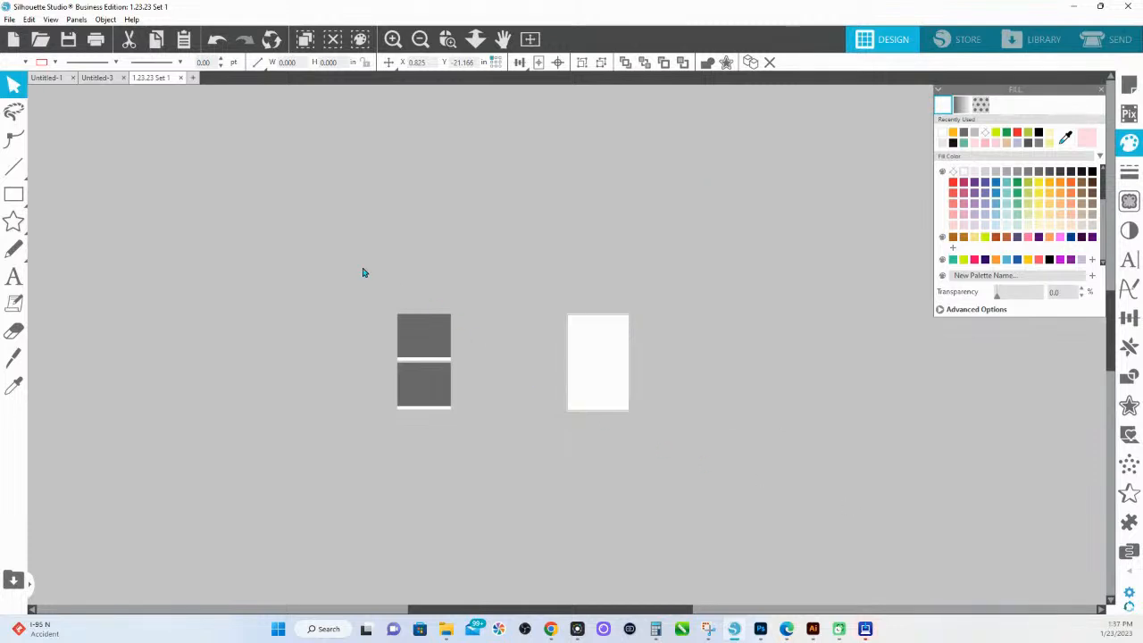
Step: Save the document as a new copy named 1.23.23 Set 2 in the Plantilla folder on the hard drive
{"action": "left_click", "coordinate": [9, 19]}
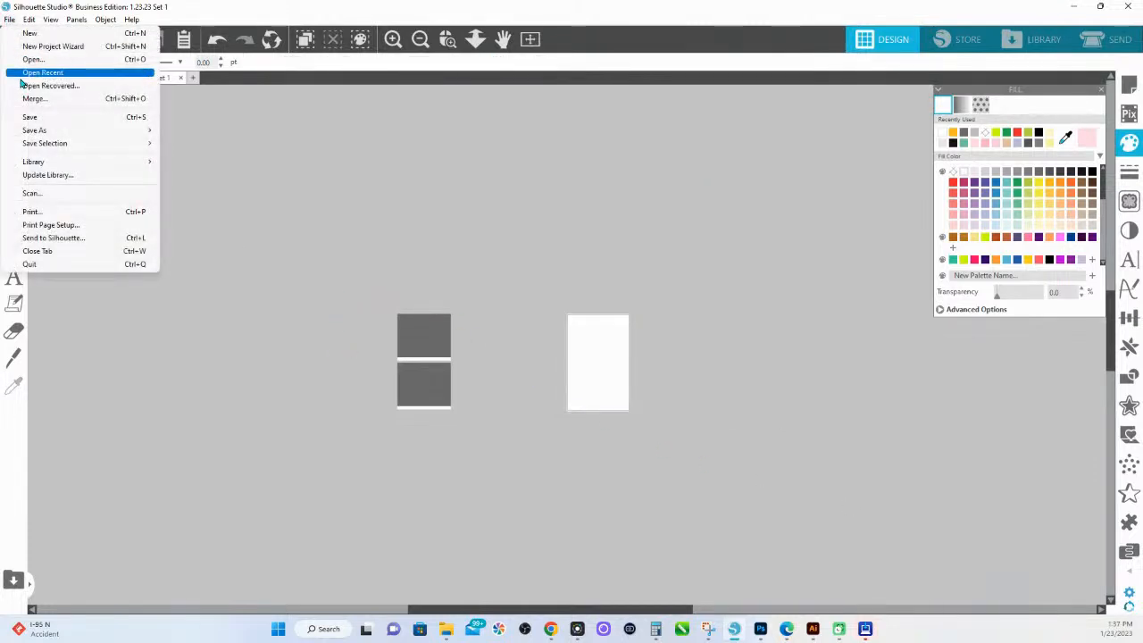
{"action": "mouse_move", "coordinate": [36, 131]}
{"action": "left_click", "coordinate": [217, 135]}
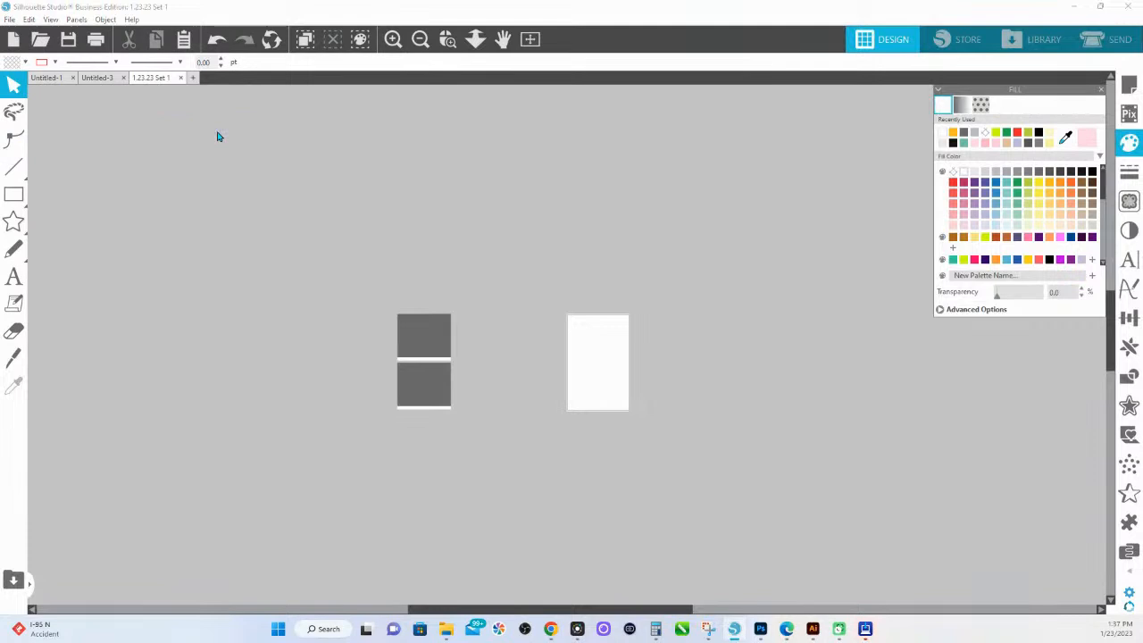
{"action": "left_click", "coordinate": [126, 553]}
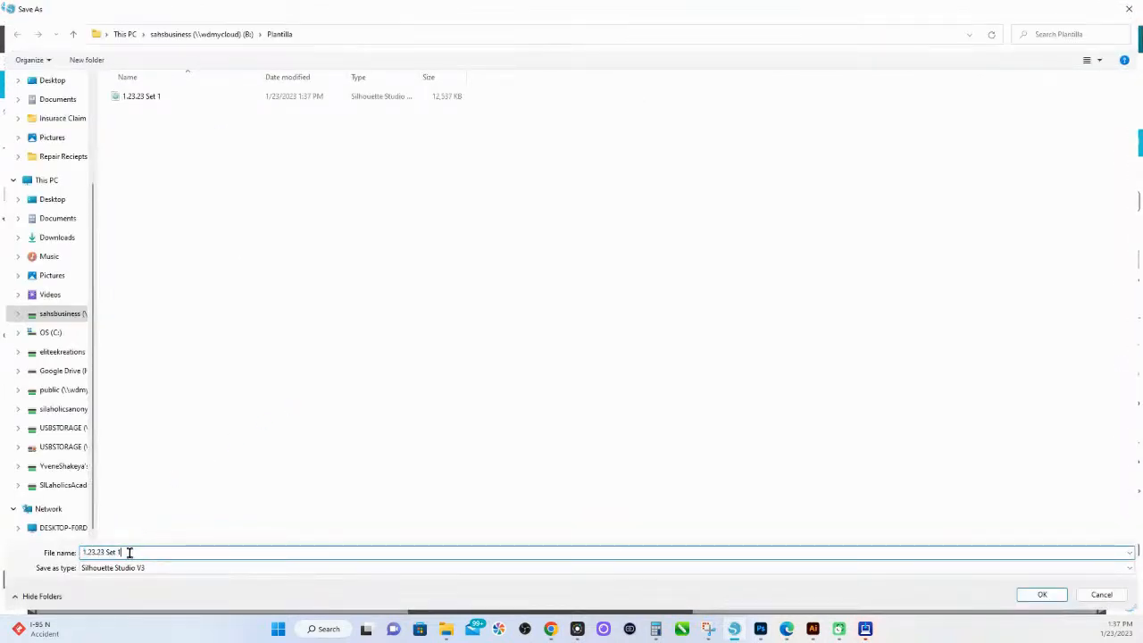
{"action": "key", "text": "BackSpace"}
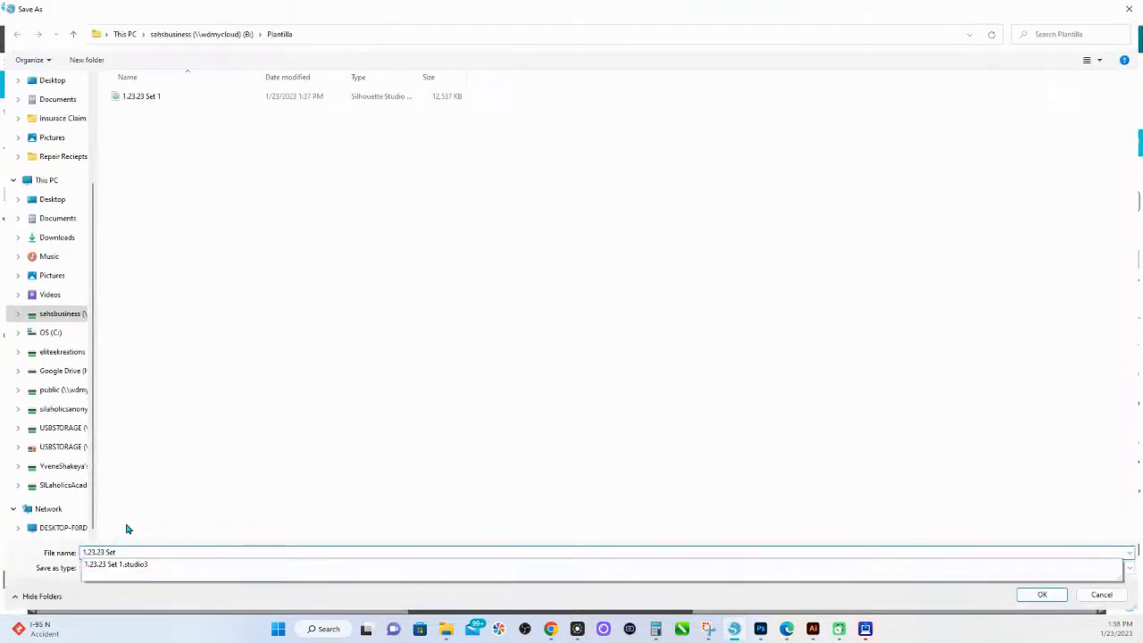
{"action": "type", "text": "2"}
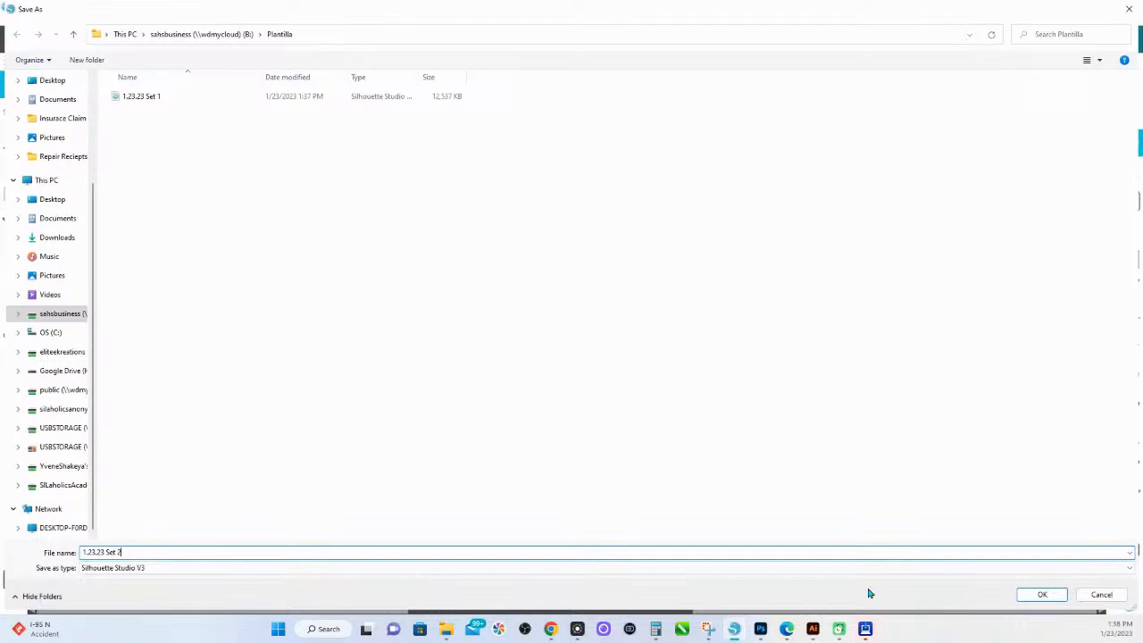
{"action": "left_click", "coordinate": [1049, 599]}
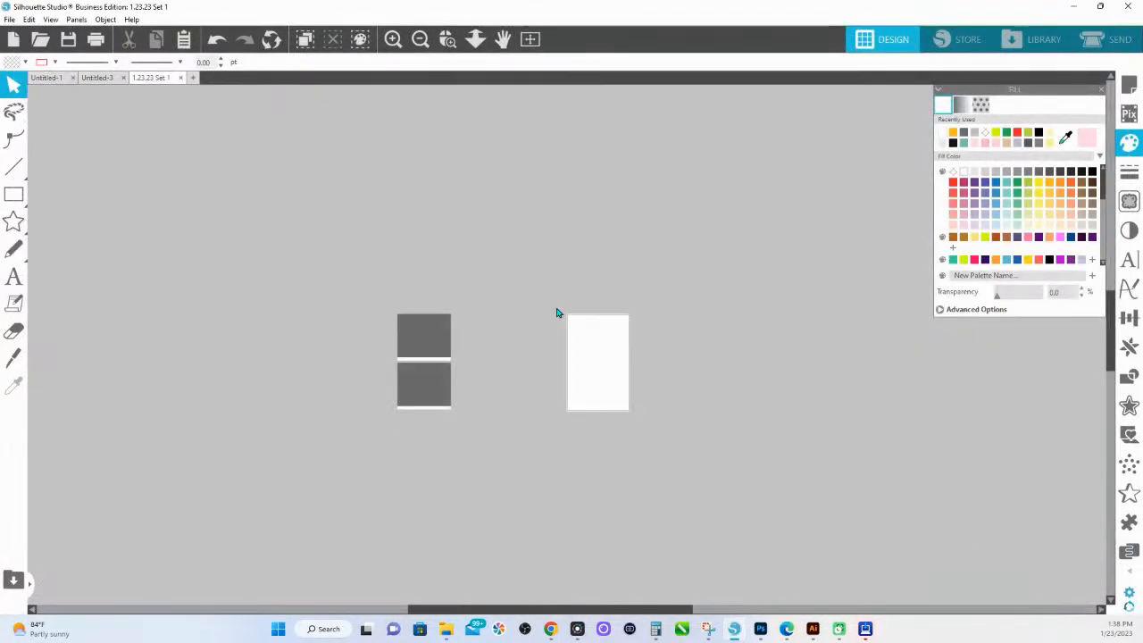
Step: Duplicate the grey placeholder pair three times to the right and move all four pairs off the page, to its left
{"action": "left_click_drag", "start_coordinate": [387, 323], "coordinate": [490, 463]}
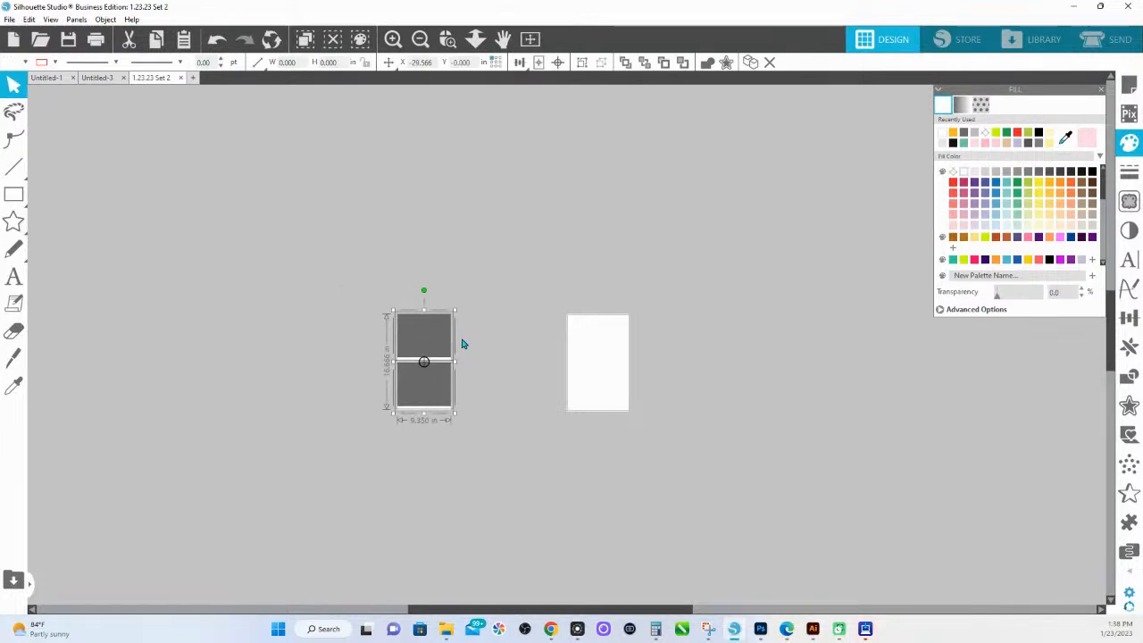
{"action": "key", "text": "i"}
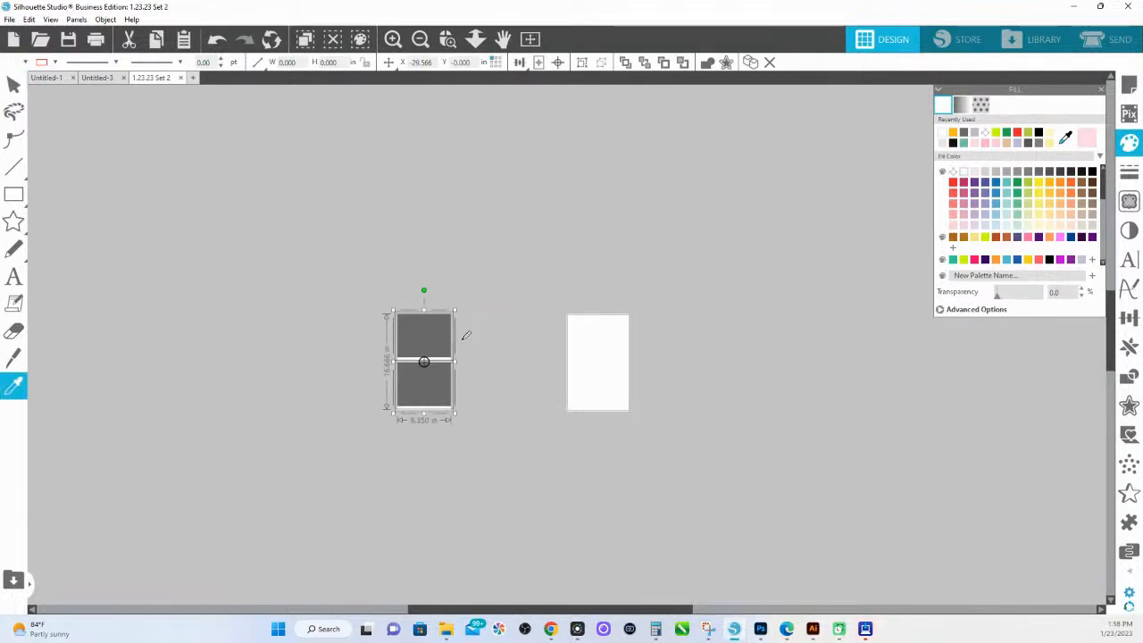
{"action": "key", "text": "ctrl+Right"}
{"action": "key", "text": "ctrl+Right"}
{"action": "key", "text": "ctrl+Right"}
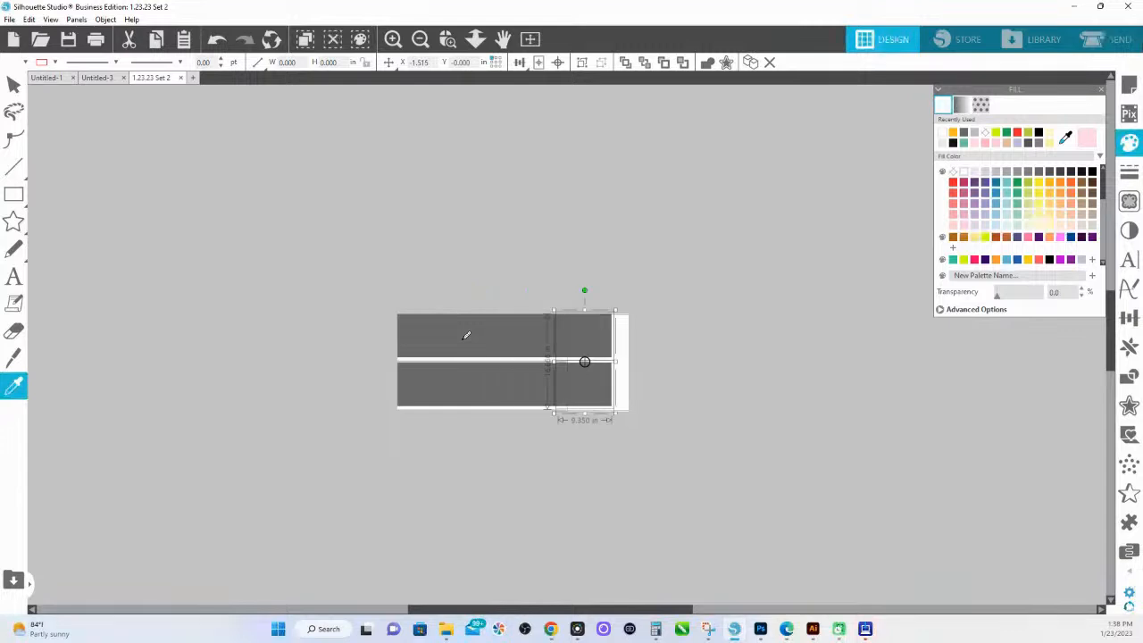
{"action": "key", "text": "v"}
{"action": "left_click_drag", "start_coordinate": [344, 271], "coordinate": [664, 444]}
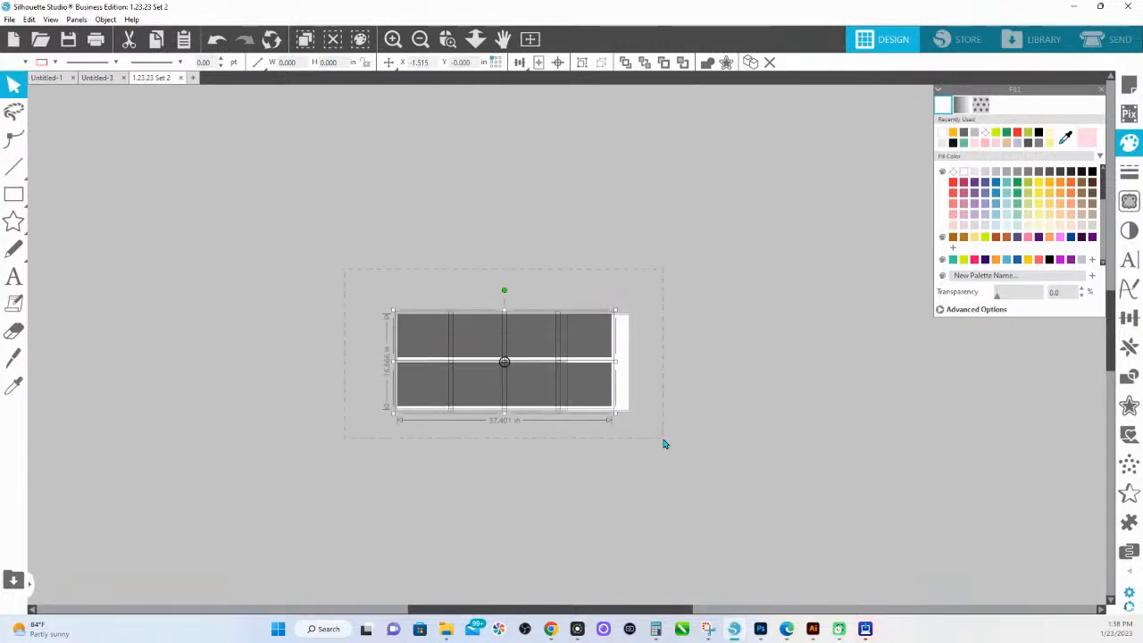
{"action": "left_click_drag", "start_coordinate": [602, 387], "coordinate": [493, 383]}
Step: Nudge the placeholder pair nearest the page to the right, leaving a gap beside the other three pairs
{"action": "left_click", "coordinate": [553, 408]}
{"action": "left_click", "coordinate": [480, 345]}
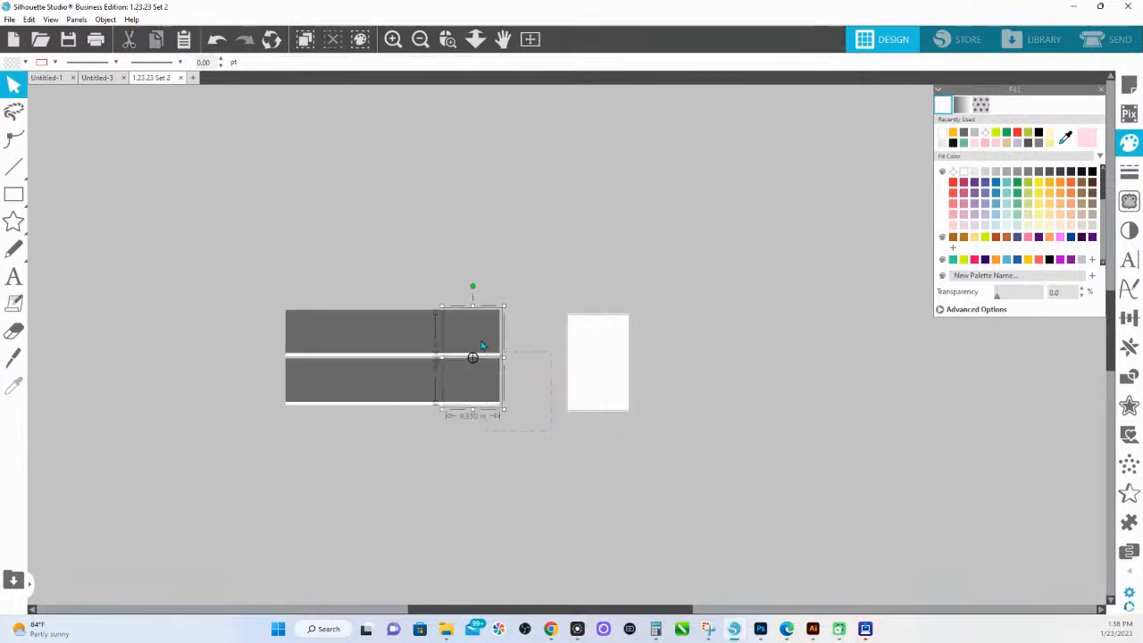
{"action": "key", "text": "Right"}
{"action": "key", "text": "Right"}
{"action": "key", "text": "Right"}
{"action": "key", "text": "Right"}
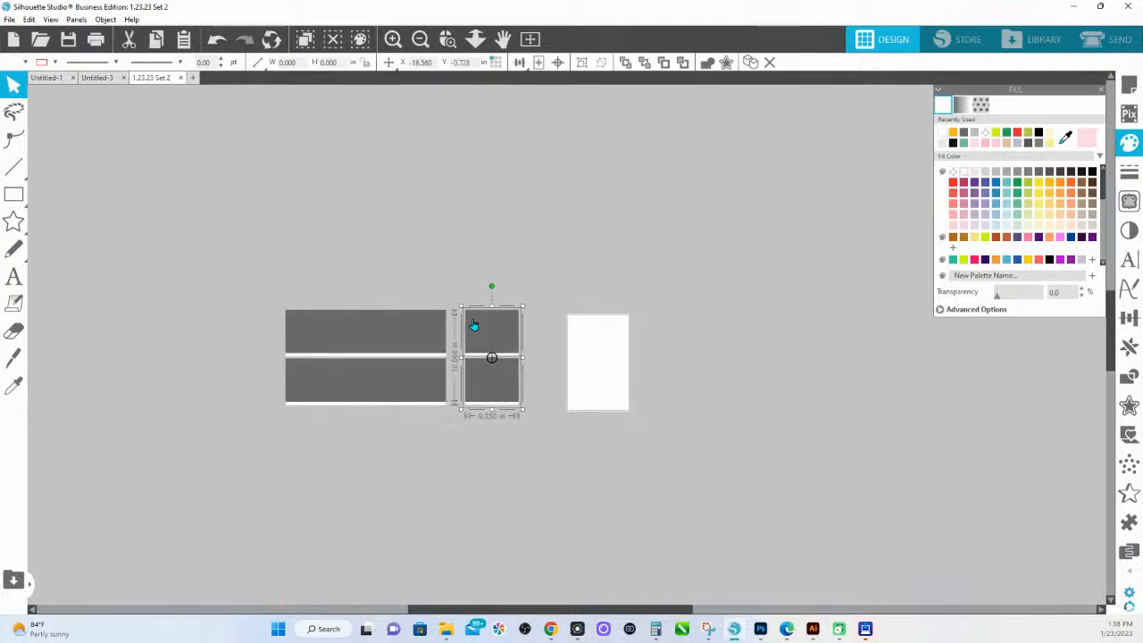
Step: Nudge the leftmost placeholder pair left and the third pair slightly right so all four pairs stand apart
{"action": "left_click", "coordinate": [304, 402]}
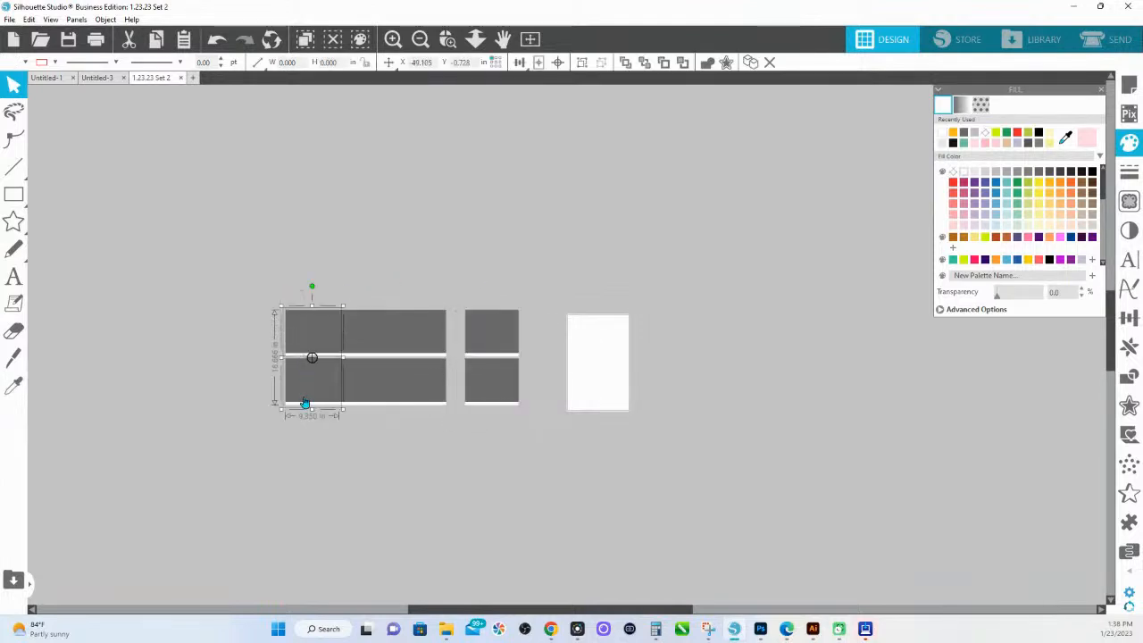
{"action": "key", "text": "Left"}
{"action": "key", "text": "Left"}
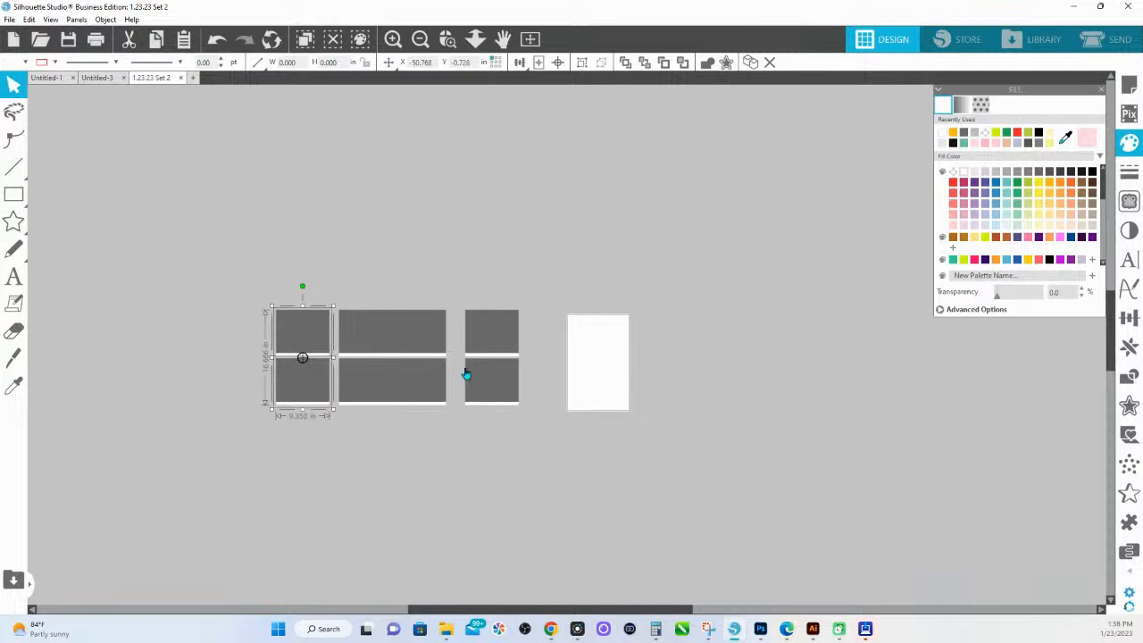
{"action": "left_click_drag", "start_coordinate": [416, 272], "coordinate": [445, 410]}
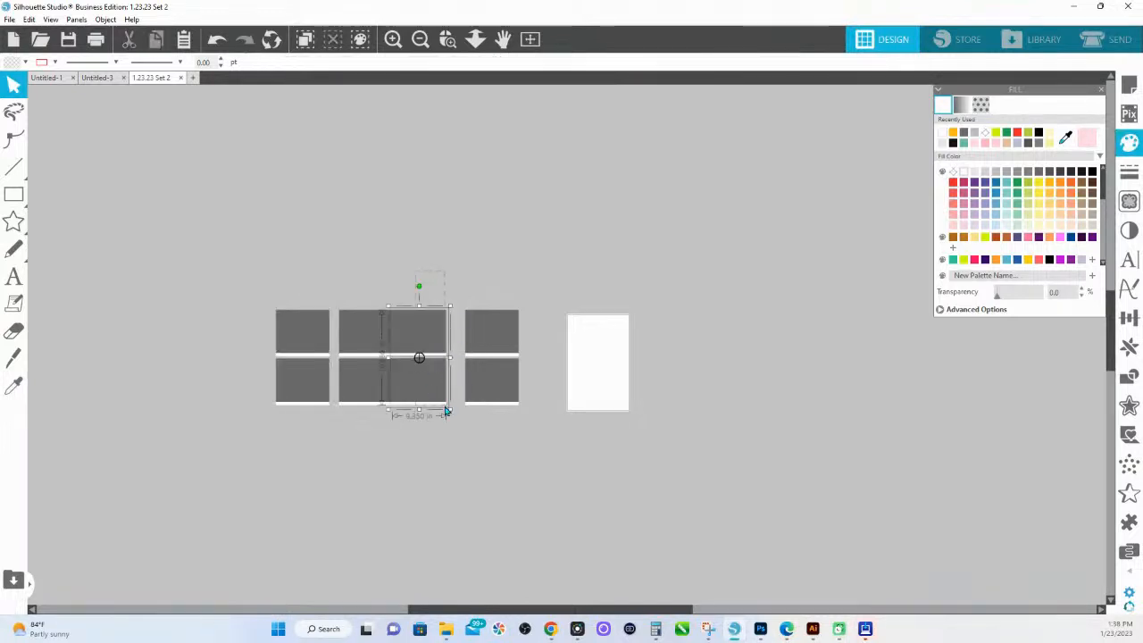
{"action": "key", "text": "Right"}
{"action": "key", "text": "Right"}
{"action": "key", "text": "Left"}
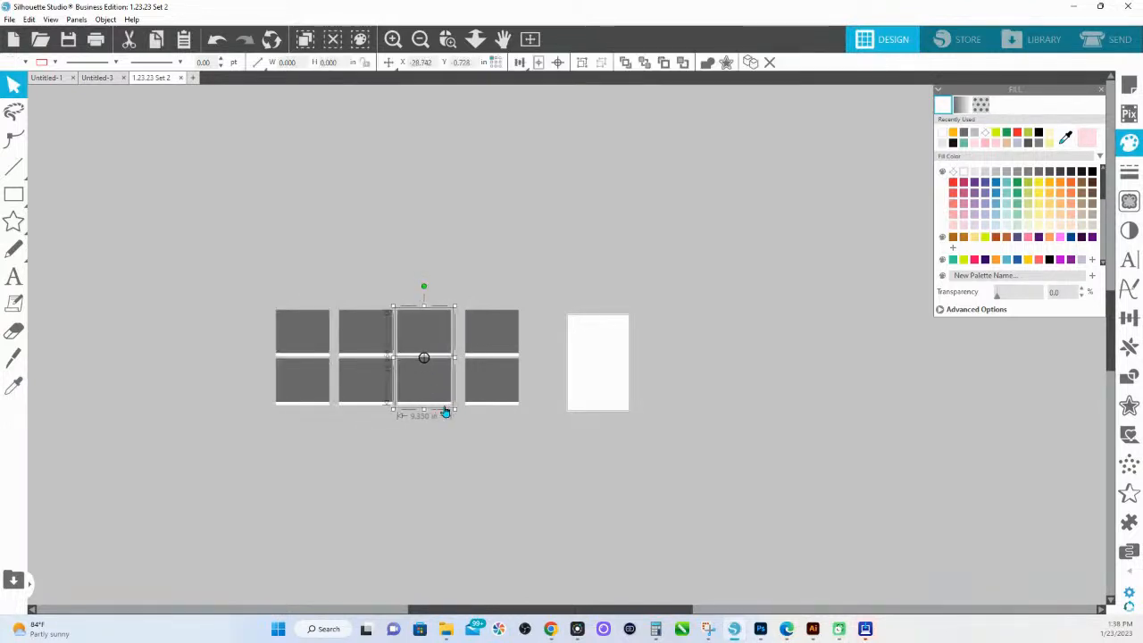
{"action": "left_click", "coordinate": [546, 219]}
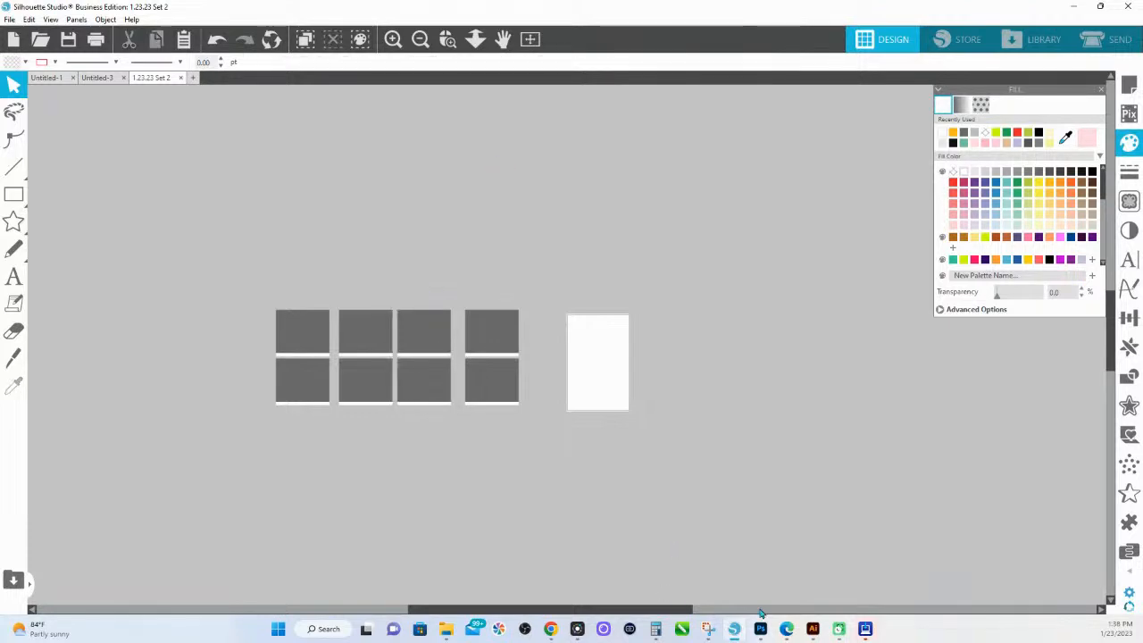
Step: Switch to the Plantilla folder window in File Explorer and position it so the placeholders and the image files are both visible
{"action": "key", "text": "alt+Tab"}
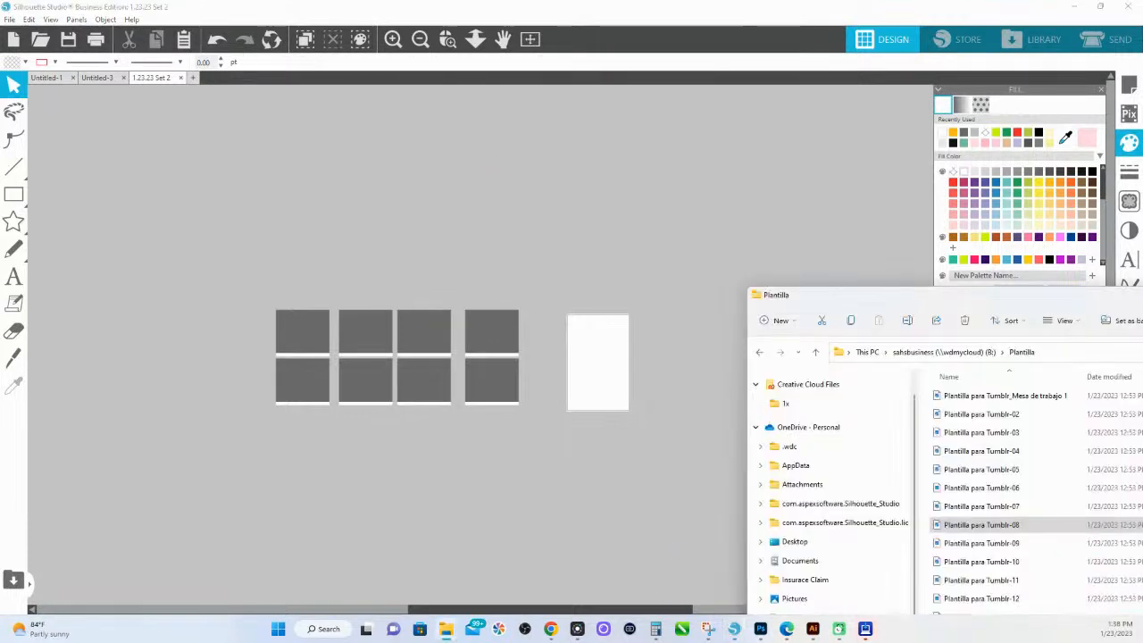
{"action": "key", "text": "super+Right"}
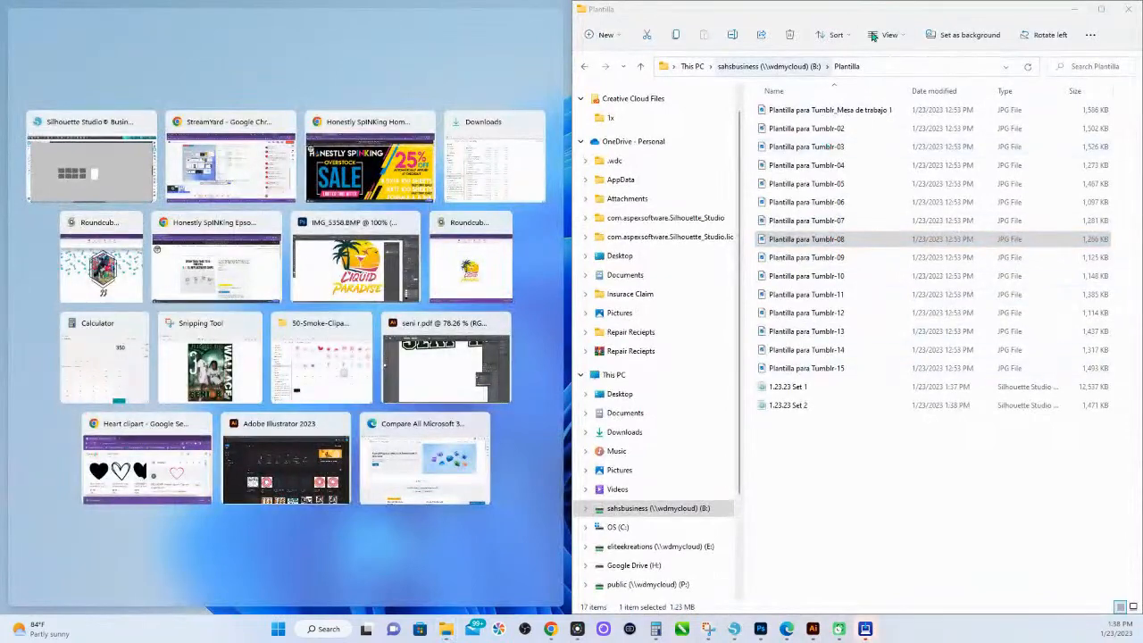
{"action": "left_click", "coordinate": [1101, 9]}
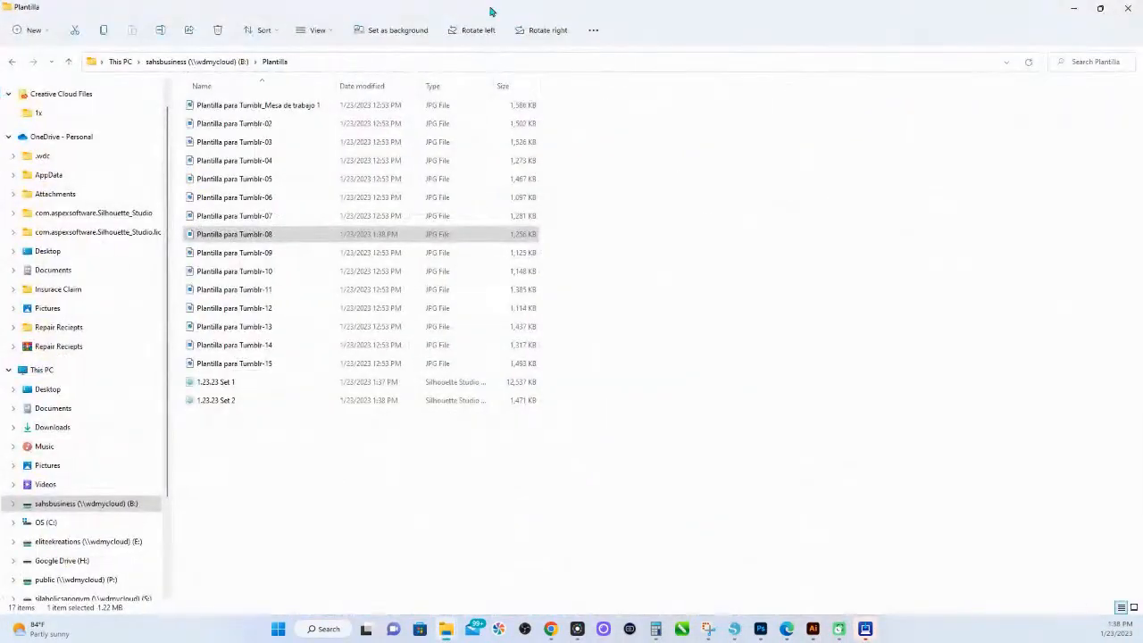
{"action": "left_click_drag", "start_coordinate": [490, 11], "coordinate": [951, 143]}
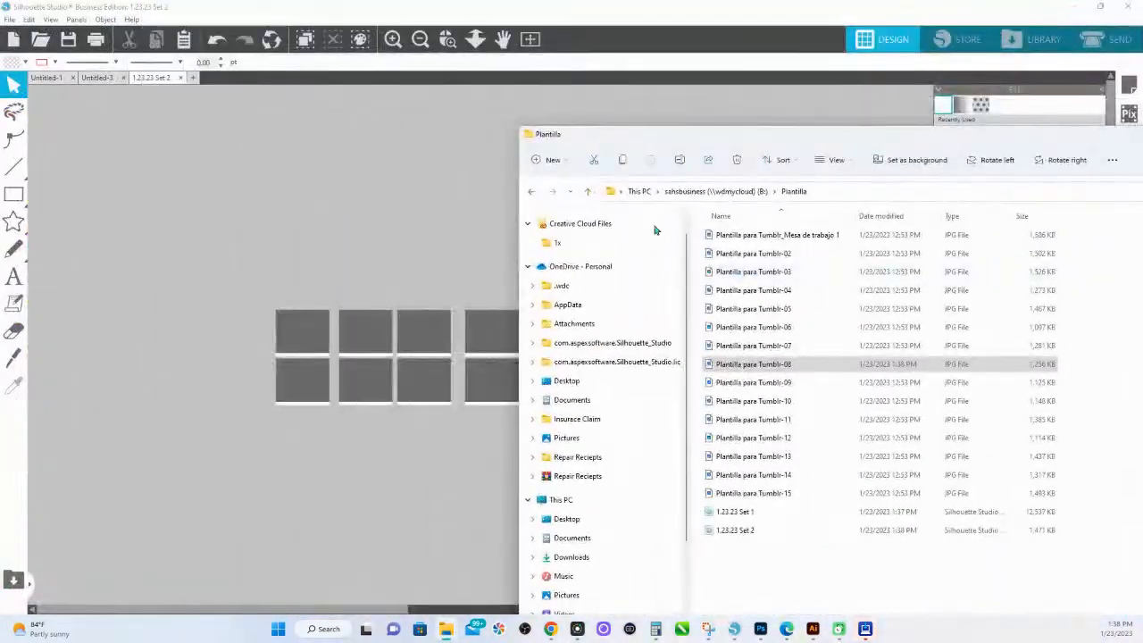
{"action": "left_click_drag", "start_coordinate": [658, 140], "coordinate": [802, 136]}
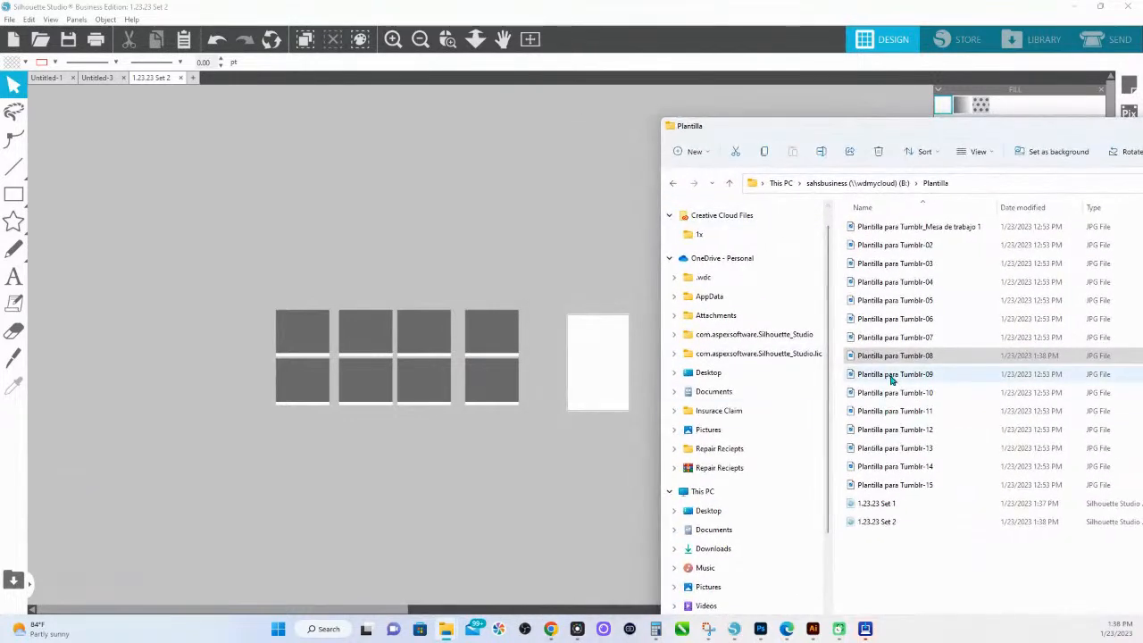
Step: Fill the pair nearest the page with Plantilla para Tumblr-09 above and -10 below, and the third pair with -11 and -12
{"action": "left_click_drag", "start_coordinate": [891, 380], "coordinate": [507, 334]}
{"action": "left_click", "coordinate": [917, 392]}
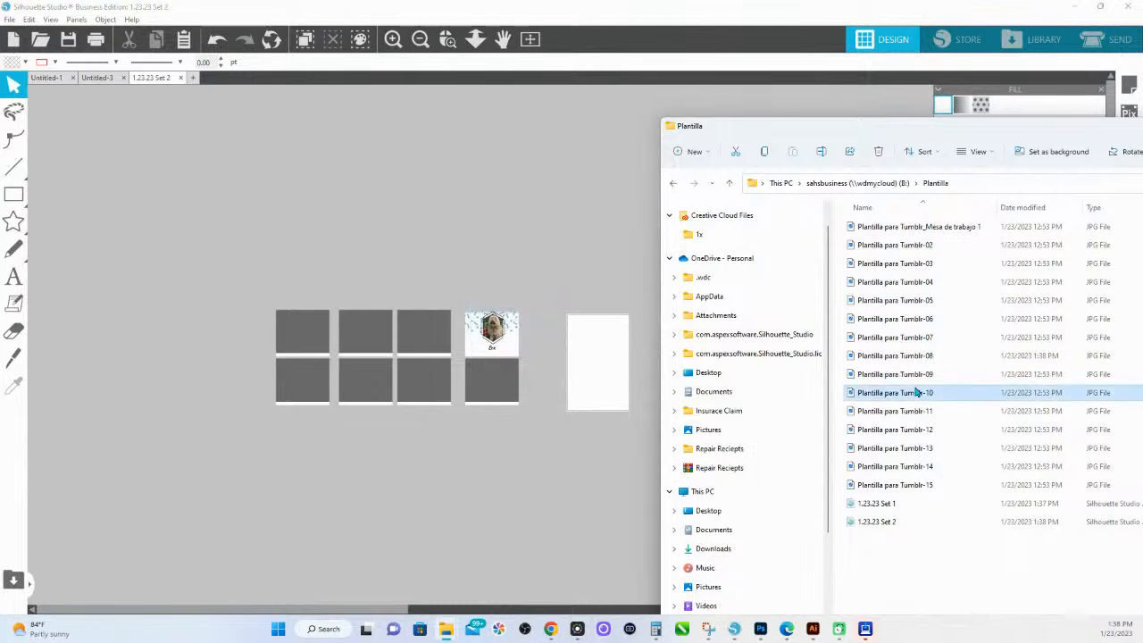
{"action": "left_click_drag", "start_coordinate": [917, 392], "coordinate": [518, 385]}
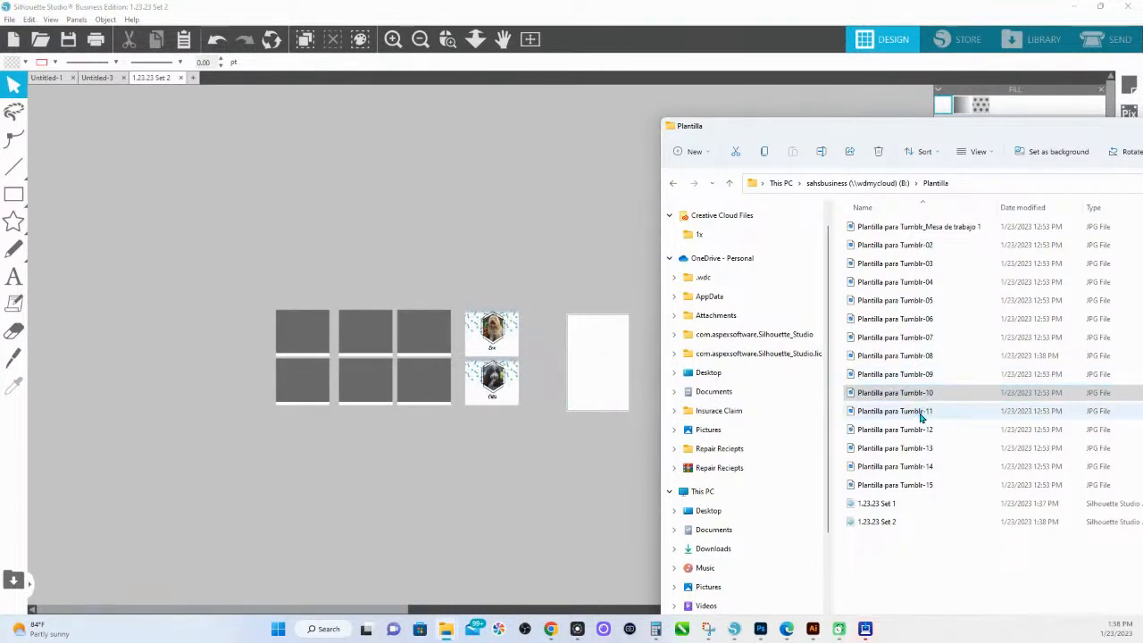
{"action": "left_click_drag", "start_coordinate": [921, 417], "coordinate": [435, 388]}
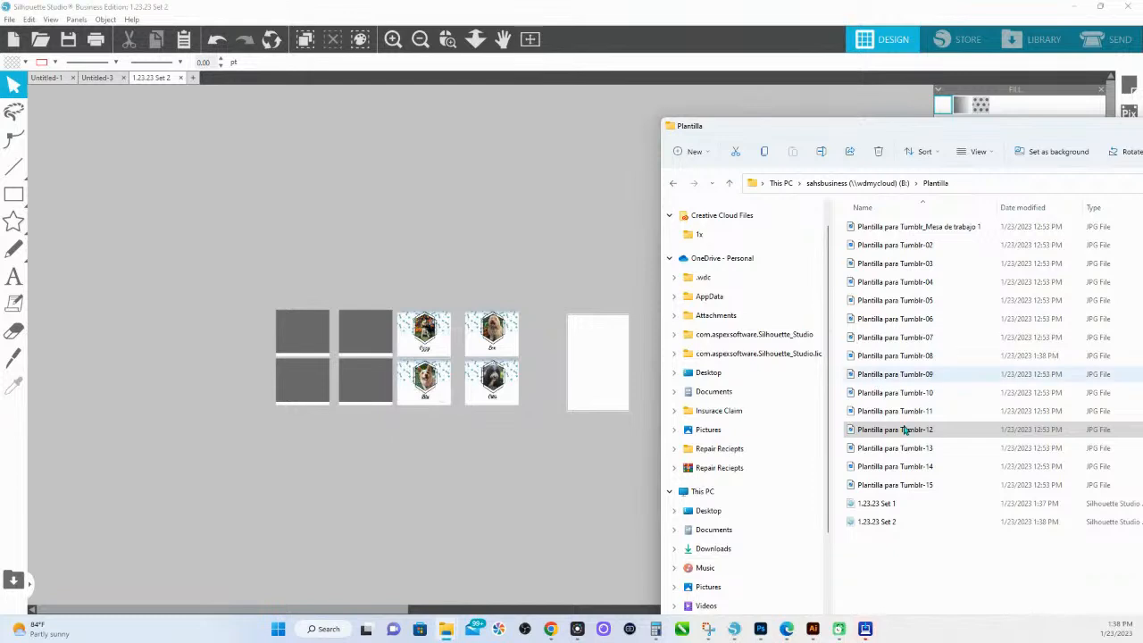
Step: Fill the second pair with Plantilla para Tumblr-13 above and -14 below, and the leftmost pair's upper placeholder with Plantilla para Tumblr-15
{"action": "left_click_drag", "start_coordinate": [898, 447], "coordinate": [364, 330]}
{"action": "left_click_drag", "start_coordinate": [895, 466], "coordinate": [359, 376]}
{"action": "left_click_drag", "start_coordinate": [919, 485], "coordinate": [336, 333]}
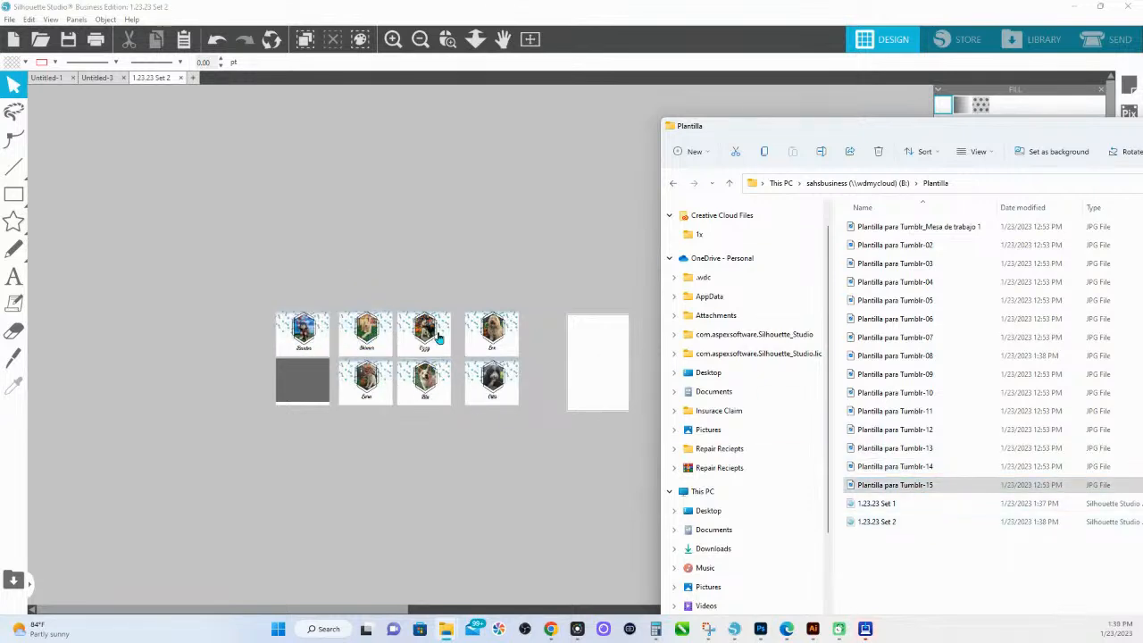
Step: Group the two images of each filled pair and group the single filled image above the empty placeholder
{"action": "left_click_drag", "start_coordinate": [532, 422], "coordinate": [437, 426]}
{"action": "key", "text": "i"}
{"action": "key", "text": "ctrl+g"}
{"action": "key", "text": "ctrl+g"}
{"action": "left_click_drag", "start_coordinate": [364, 290], "coordinate": [373, 403]}
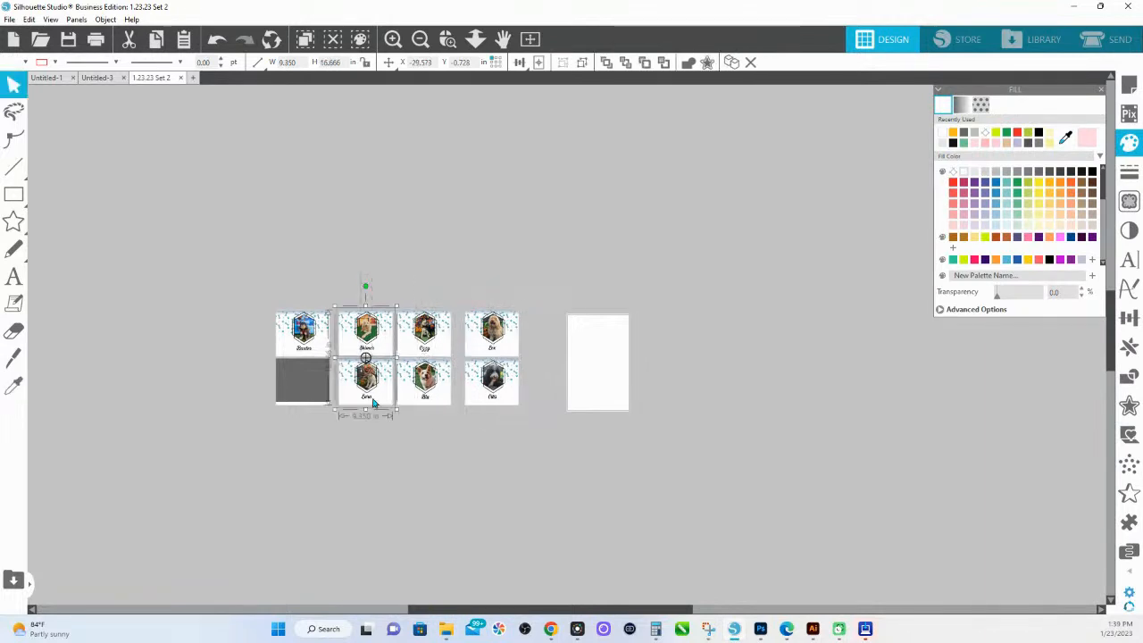
{"action": "key", "text": "ctrl+g"}
{"action": "left_click_drag", "start_coordinate": [291, 304], "coordinate": [327, 357]}
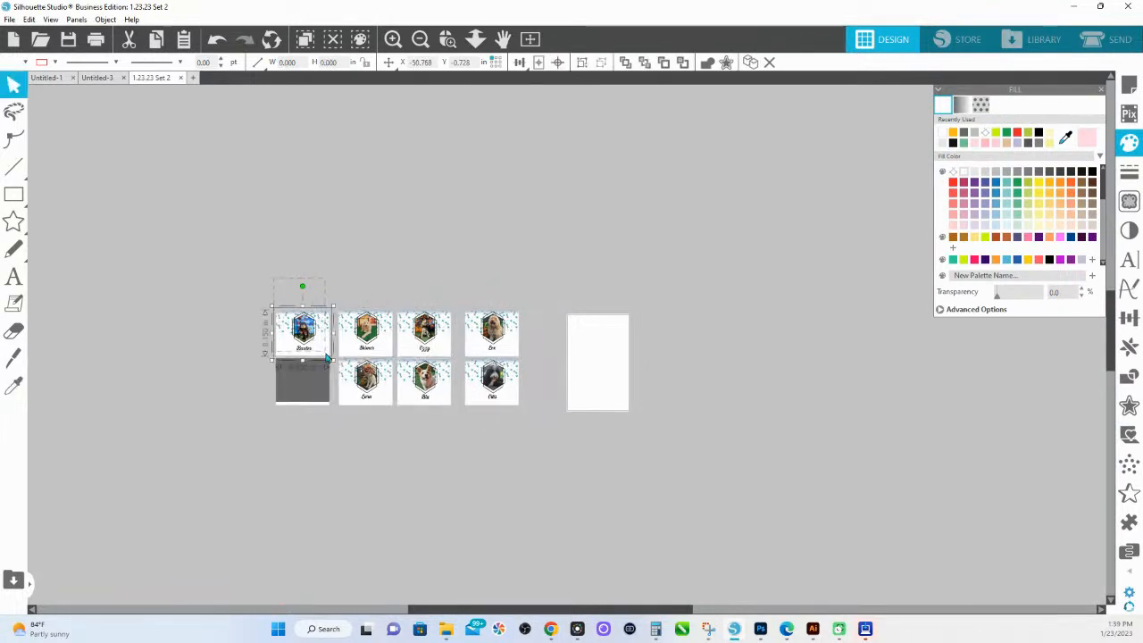
{"action": "key", "text": "ctrl+g"}
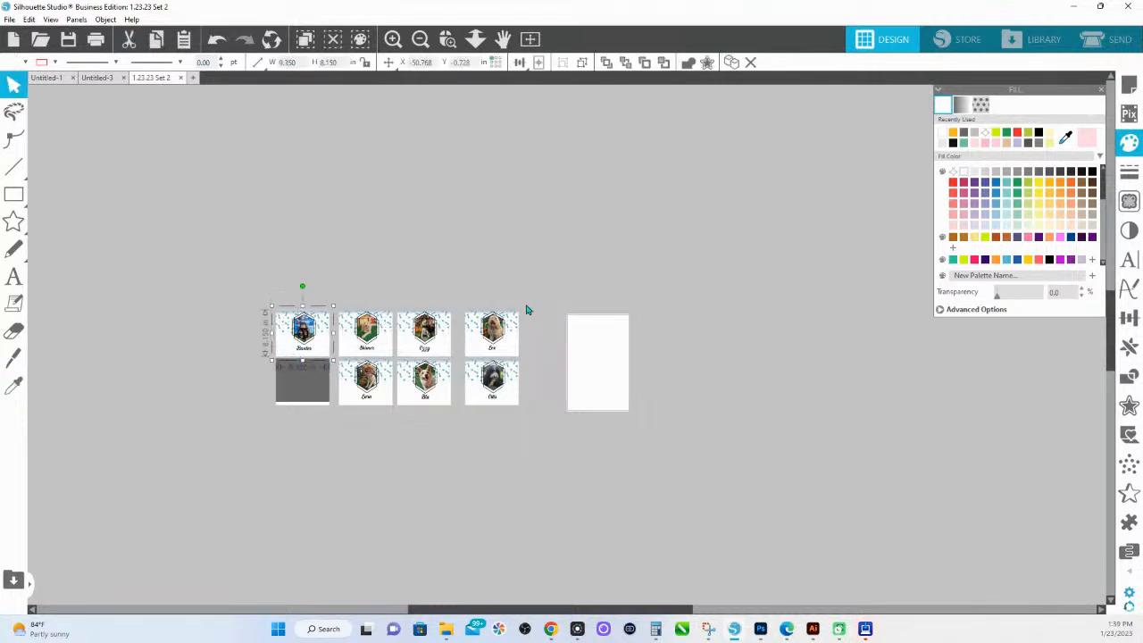
Step: Centre the group with Plantilla para Tumblr-09 and -10 on the page and print one copy of the current page
{"action": "left_click_drag", "start_coordinate": [504, 287], "coordinate": [505, 401]}
{"action": "left_click", "coordinate": [539, 62]}
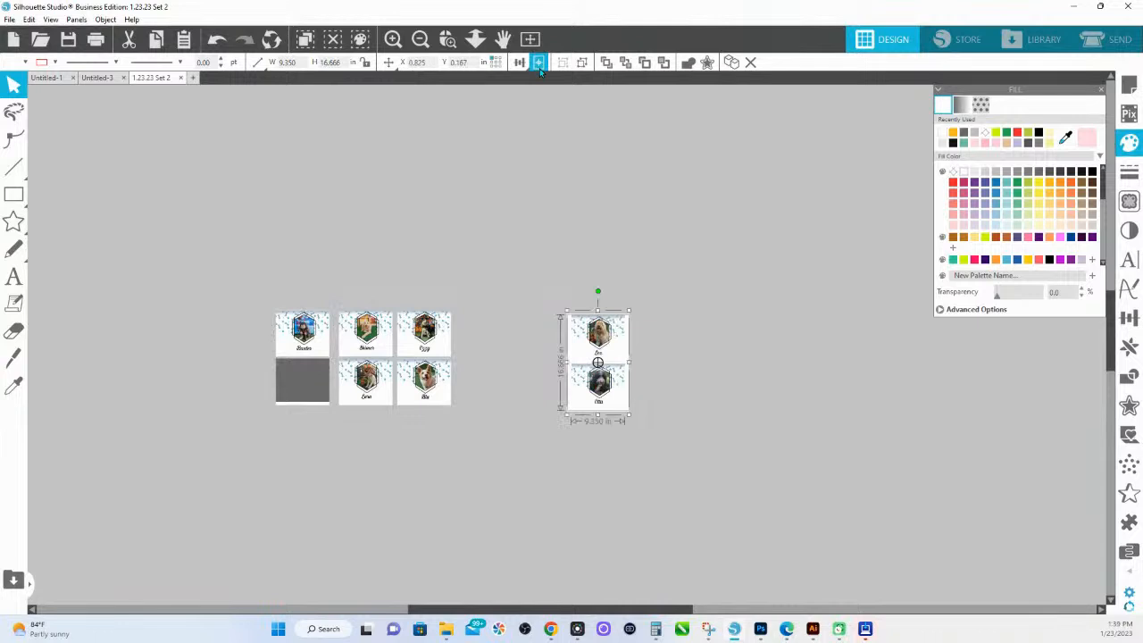
{"action": "left_click", "coordinate": [103, 50]}
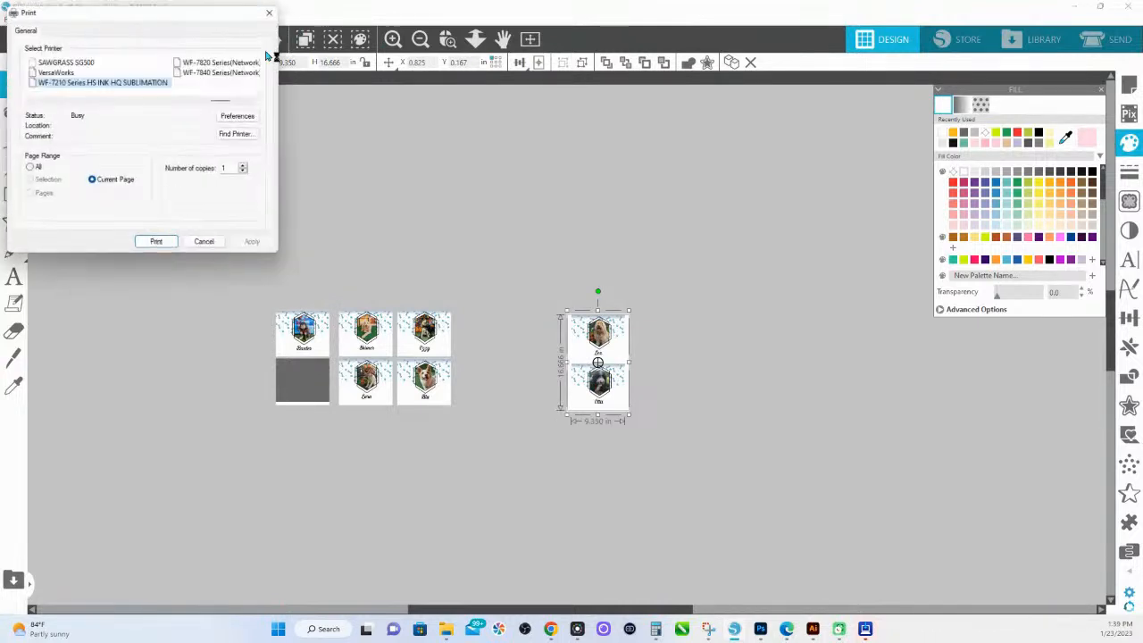
{"action": "left_click", "coordinate": [156, 243]}
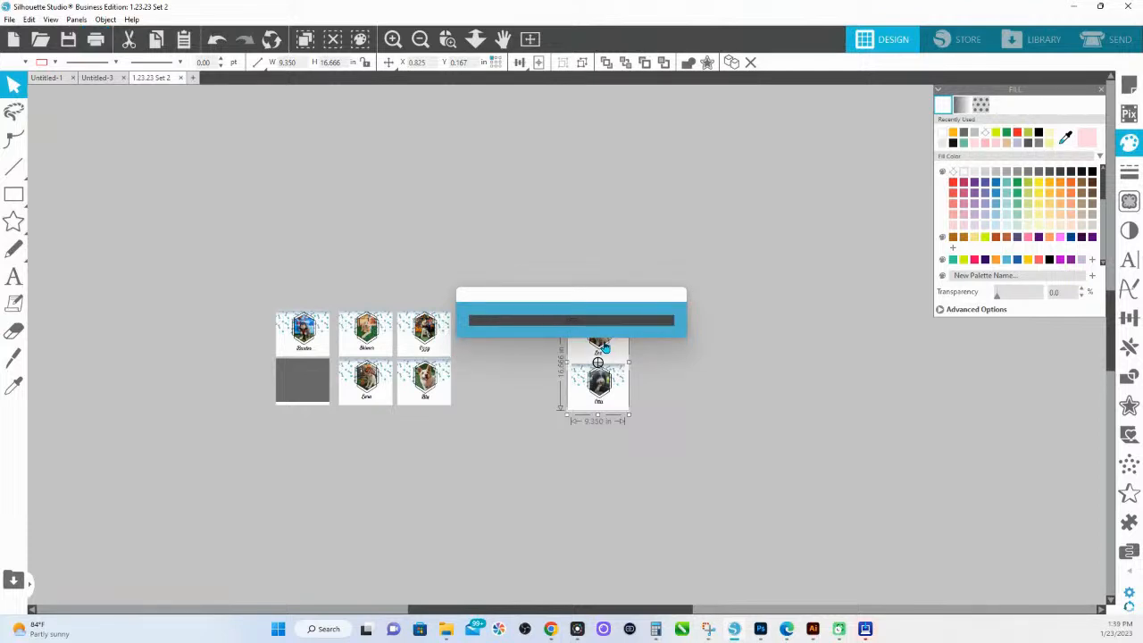
Step: Move the printed pair off the page to the empty area beyond it, and select the remaining pair nearest the page
{"action": "left_click_drag", "start_coordinate": [605, 346], "coordinate": [761, 344]}
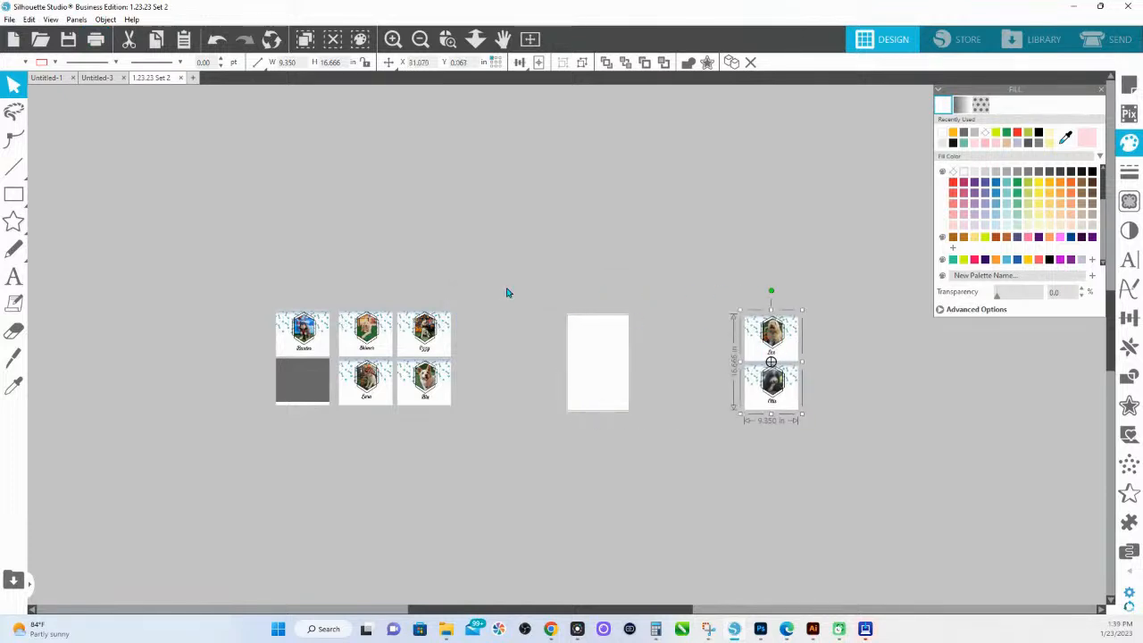
{"action": "left_click", "coordinate": [439, 344]}
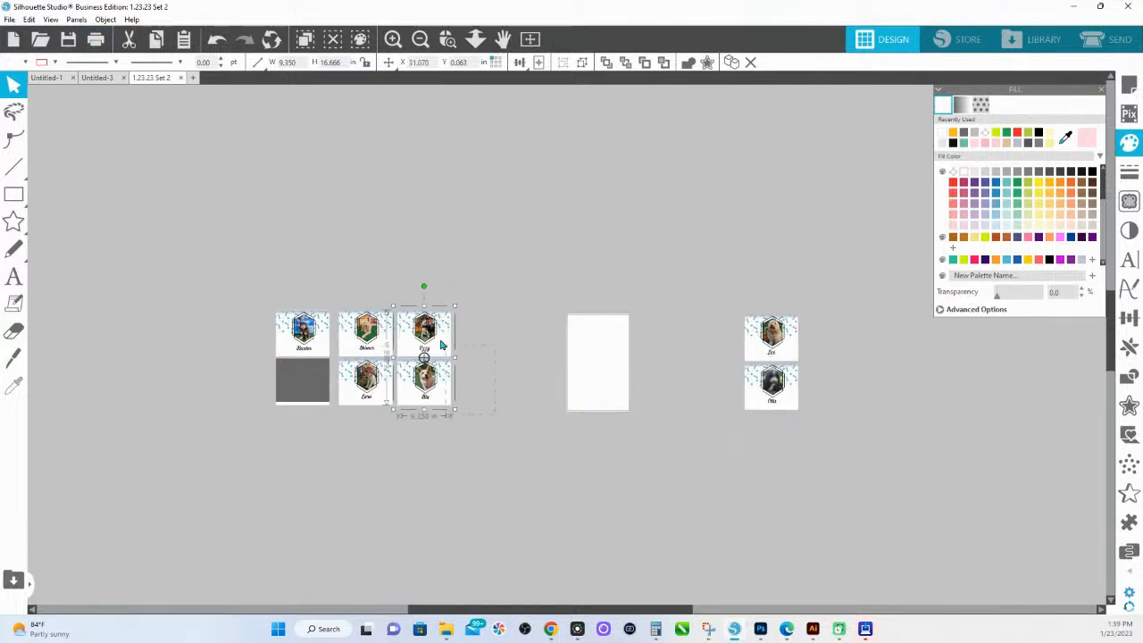
Step: Review the sublimation printer's Main, More Options and Maintenance preferences, and leave the print setup without printing
{"action": "left_click", "coordinate": [96, 38]}
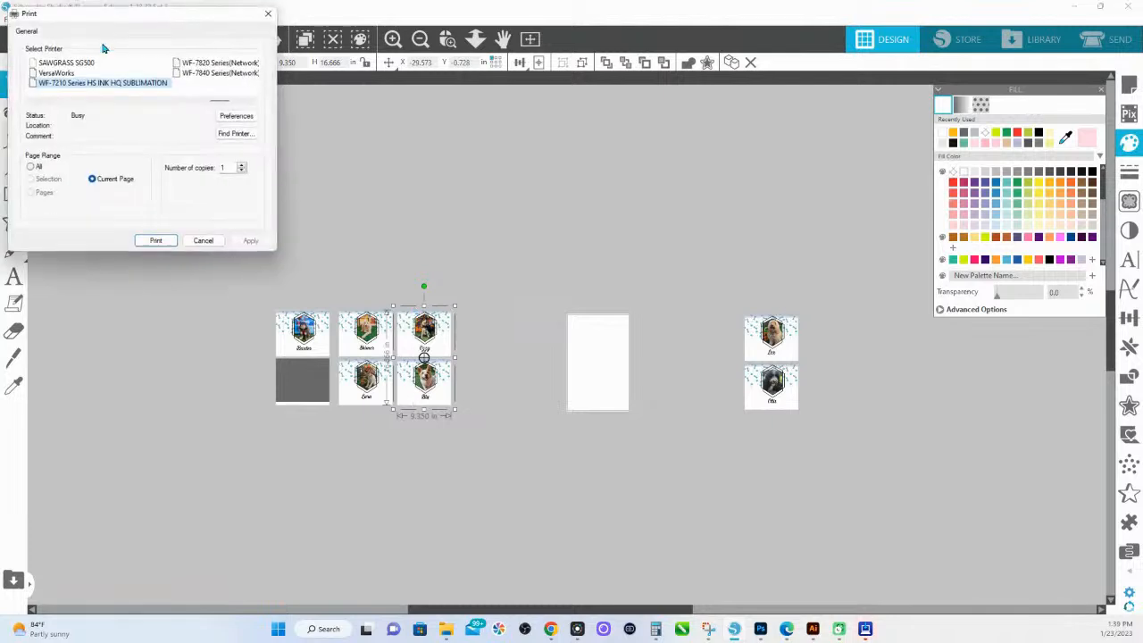
{"action": "left_click", "coordinate": [248, 118]}
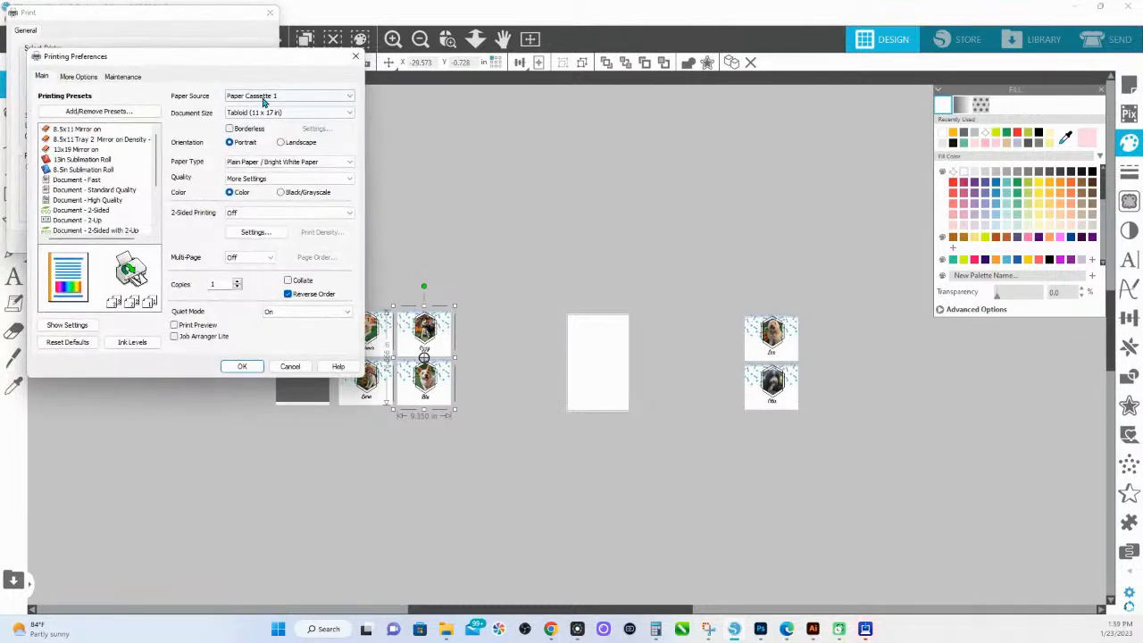
{"action": "left_click", "coordinate": [78, 76]}
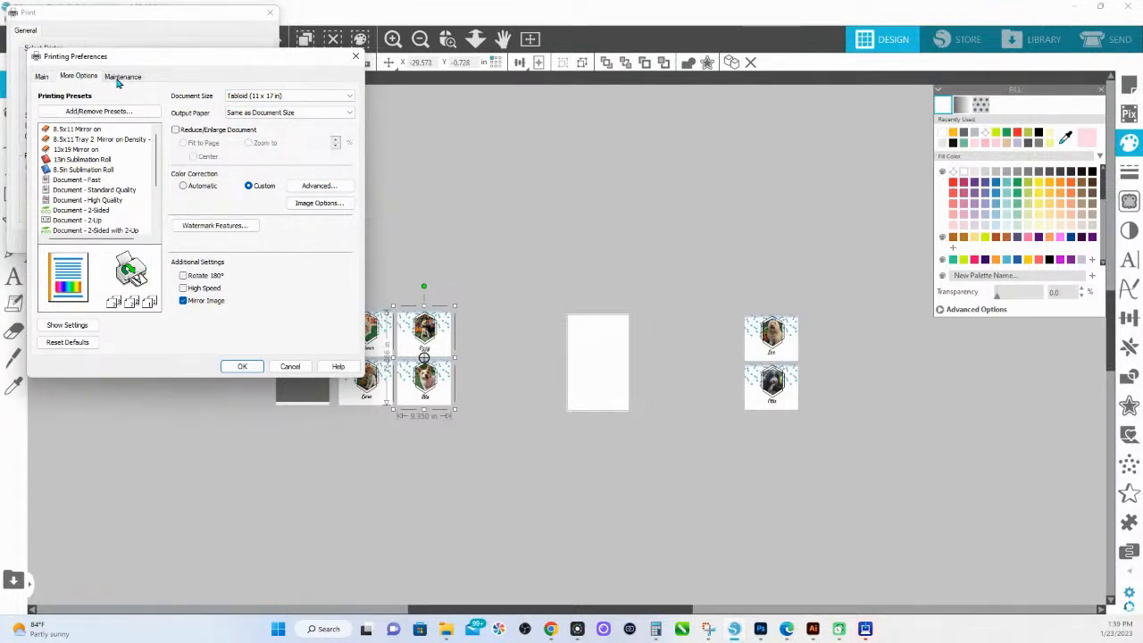
{"action": "left_click", "coordinate": [119, 78]}
{"action": "left_click", "coordinate": [40, 77]}
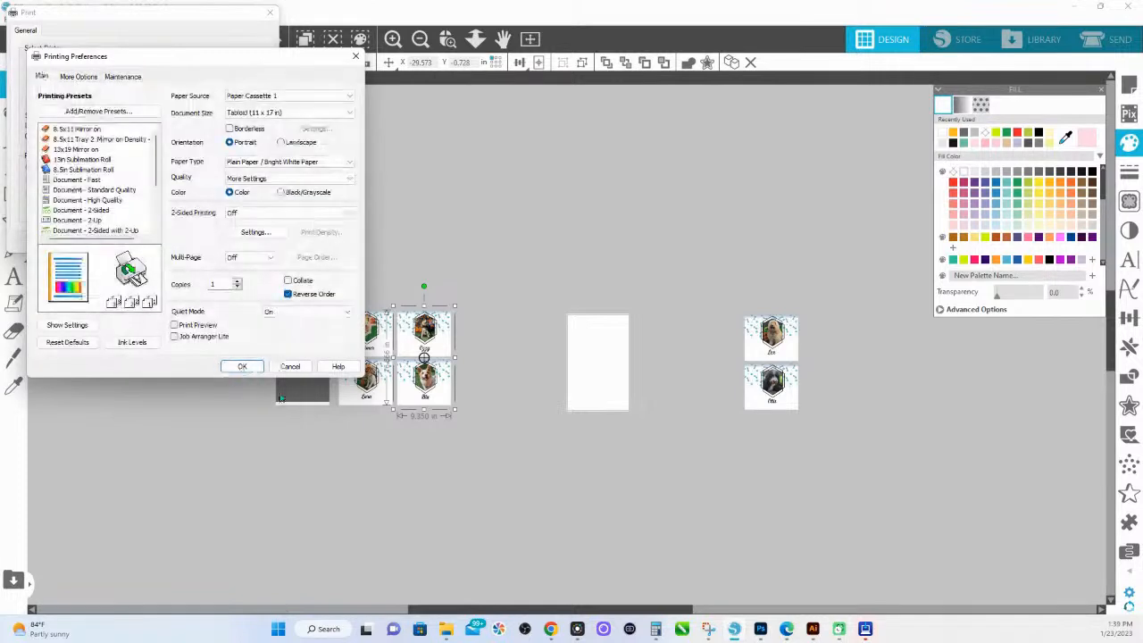
{"action": "left_click", "coordinate": [290, 368]}
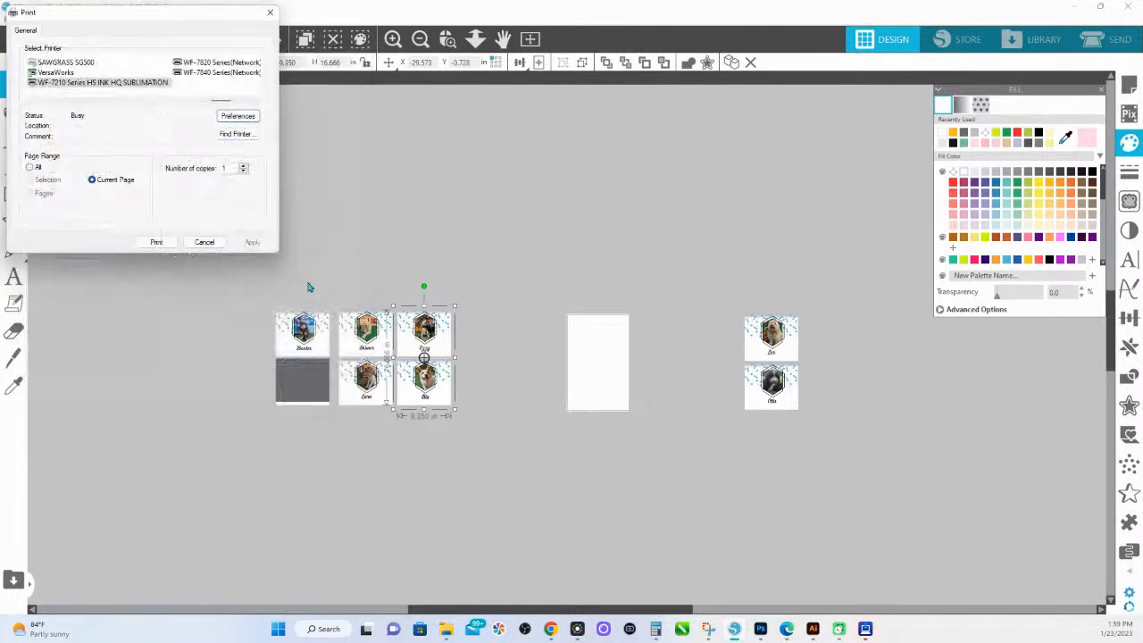
{"action": "left_click", "coordinate": [204, 242]}
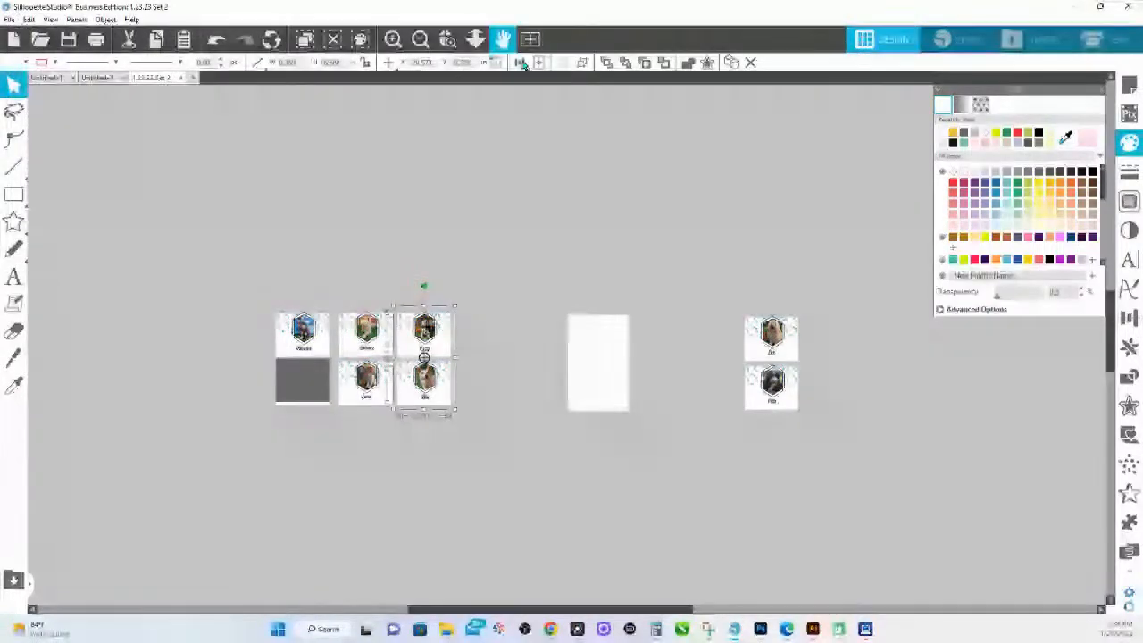
Step: Centre the group with Plantilla para Tumblr-11 and -12 on the page and print one copy of the current page
{"action": "left_click_drag", "start_coordinate": [424, 358], "coordinate": [598, 361]}
{"action": "left_click", "coordinate": [95, 39]}
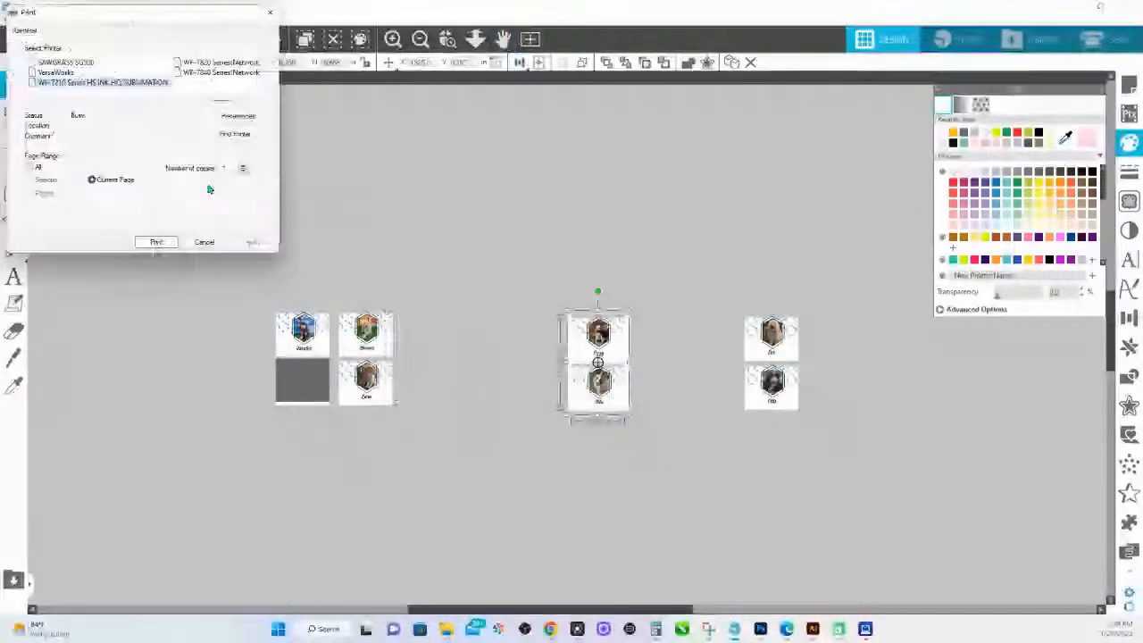
{"action": "left_click", "coordinate": [156, 242]}
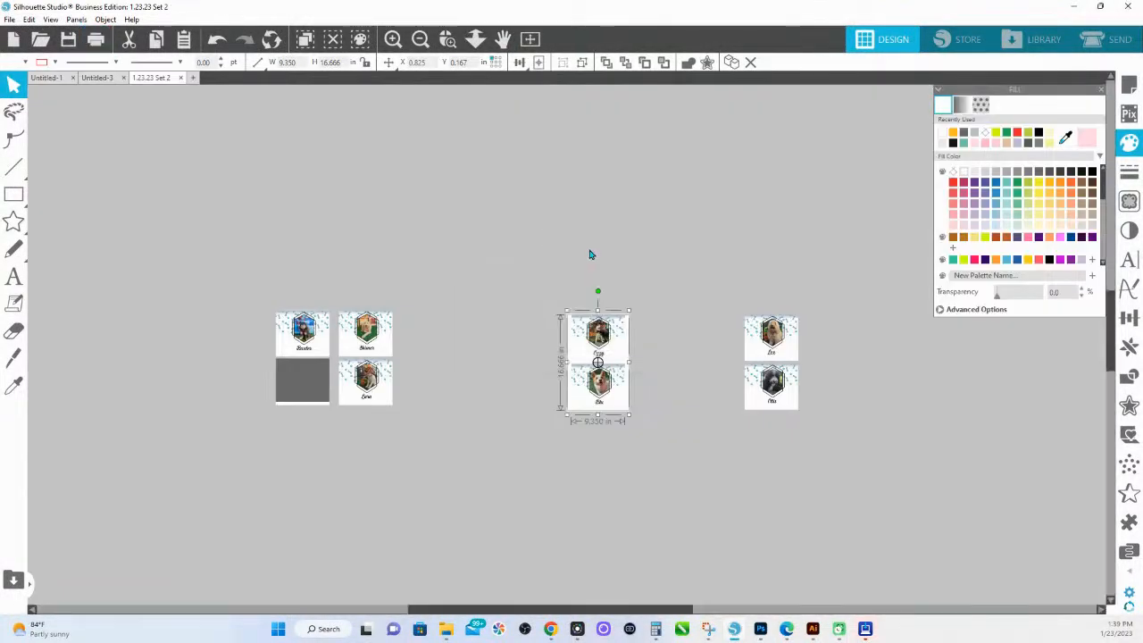
Step: Replace the printed pair on the page with the centred group of Plantilla para Tumblr-13 and -14, and print one copy
{"action": "left_click_drag", "start_coordinate": [595, 340], "coordinate": [691, 223]}
{"action": "left_click", "coordinate": [365, 355]}
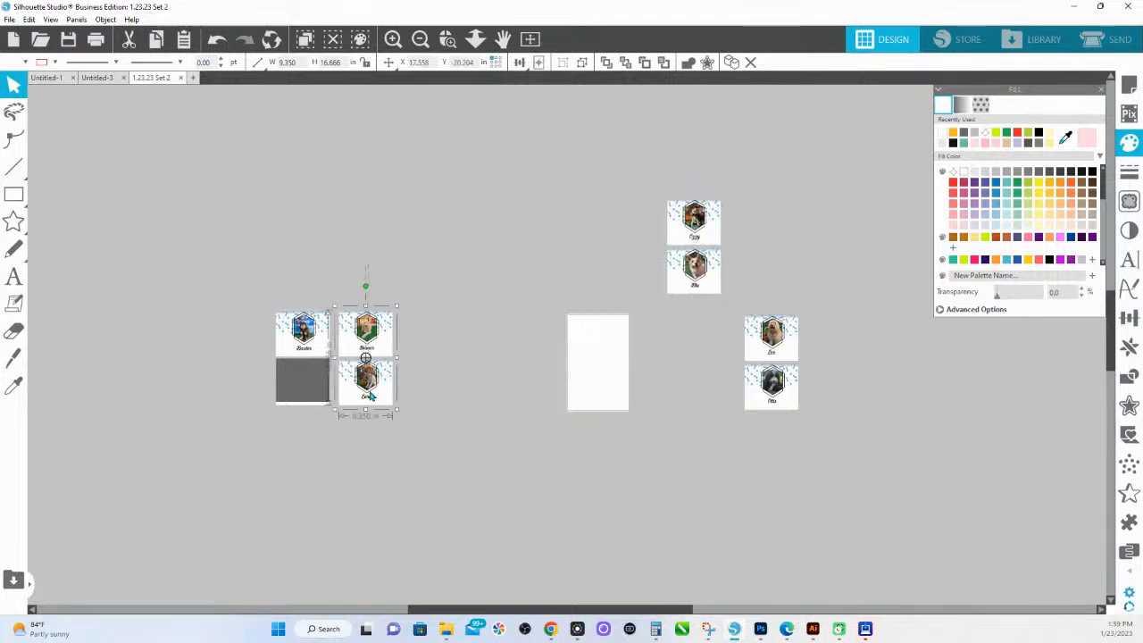
{"action": "left_click", "coordinate": [539, 62]}
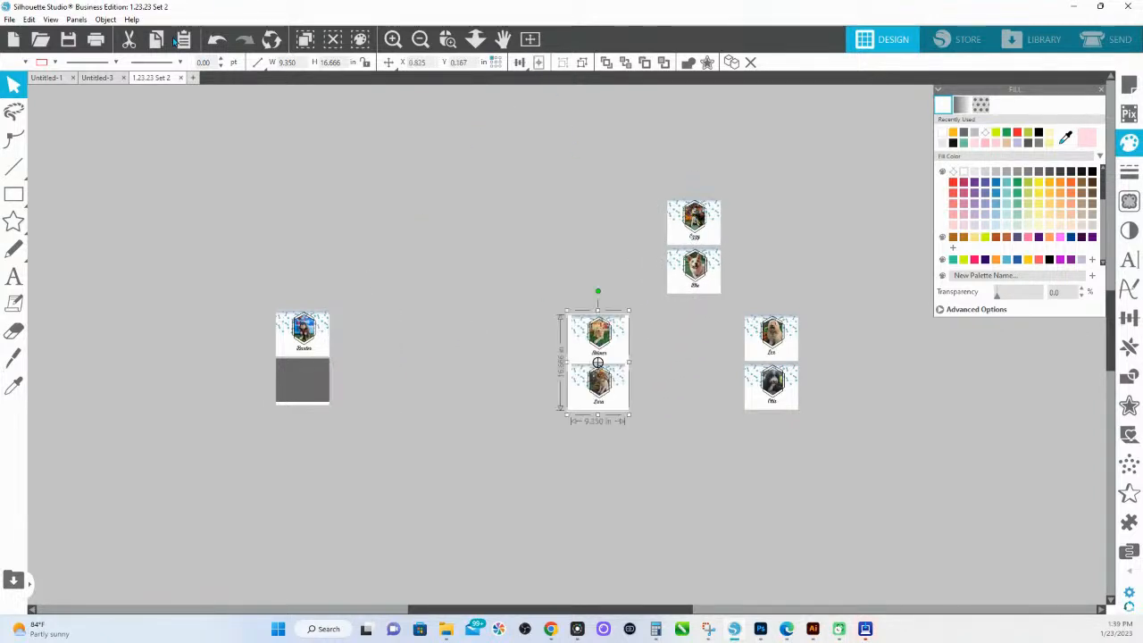
{"action": "left_click", "coordinate": [183, 39]}
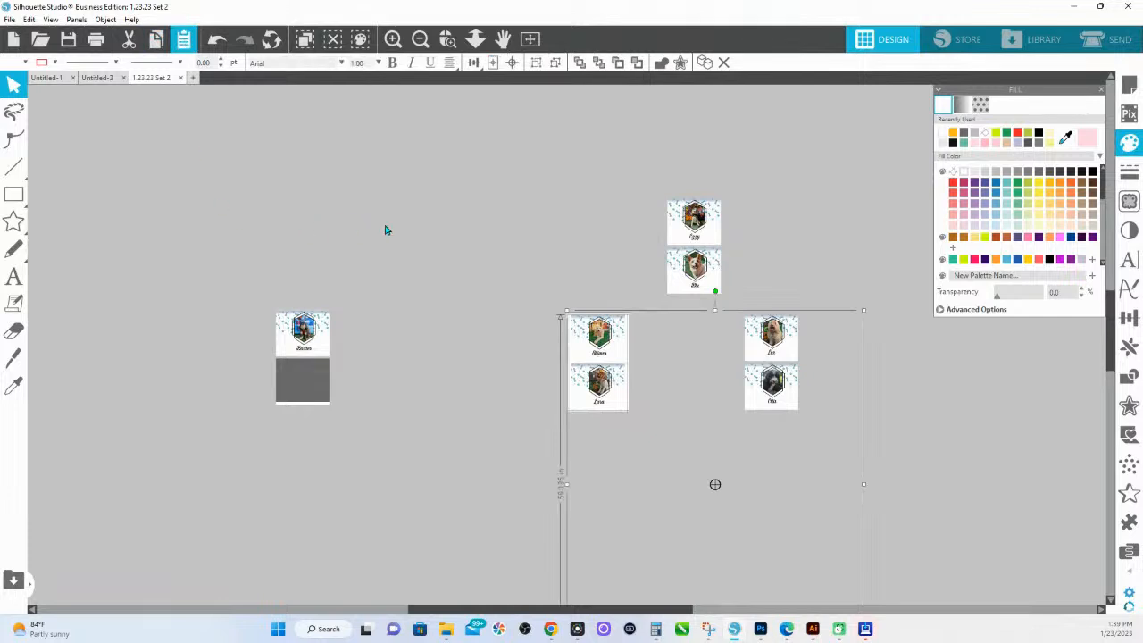
{"action": "key", "text": "ctrl+z"}
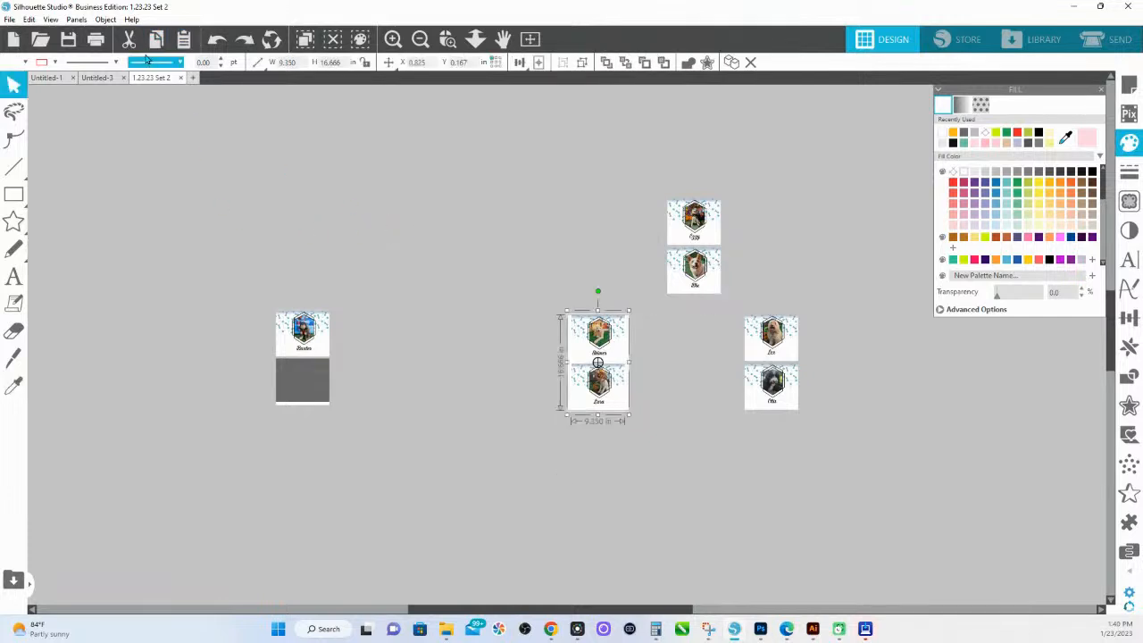
{"action": "key", "text": "ctrl+p"}
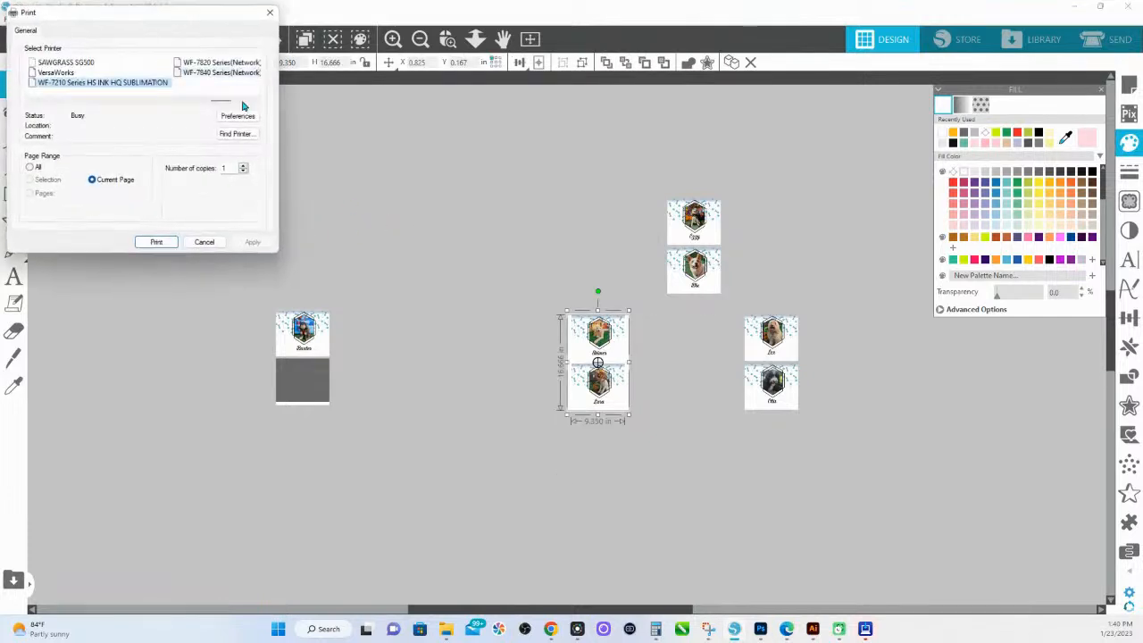
{"action": "left_click", "coordinate": [156, 242]}
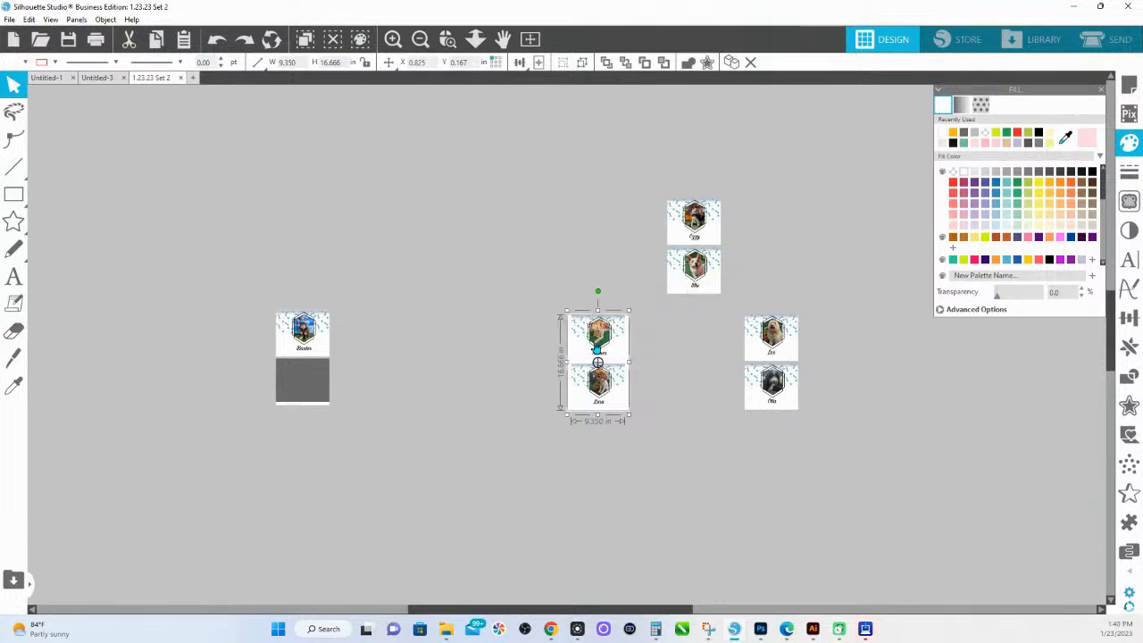
Step: Move the printed pair off the page and centre the single image Plantilla para Tumblr-15 on it
{"action": "left_click_drag", "start_coordinate": [597, 357], "coordinate": [714, 415]}
{"action": "left_click", "coordinate": [329, 337]}
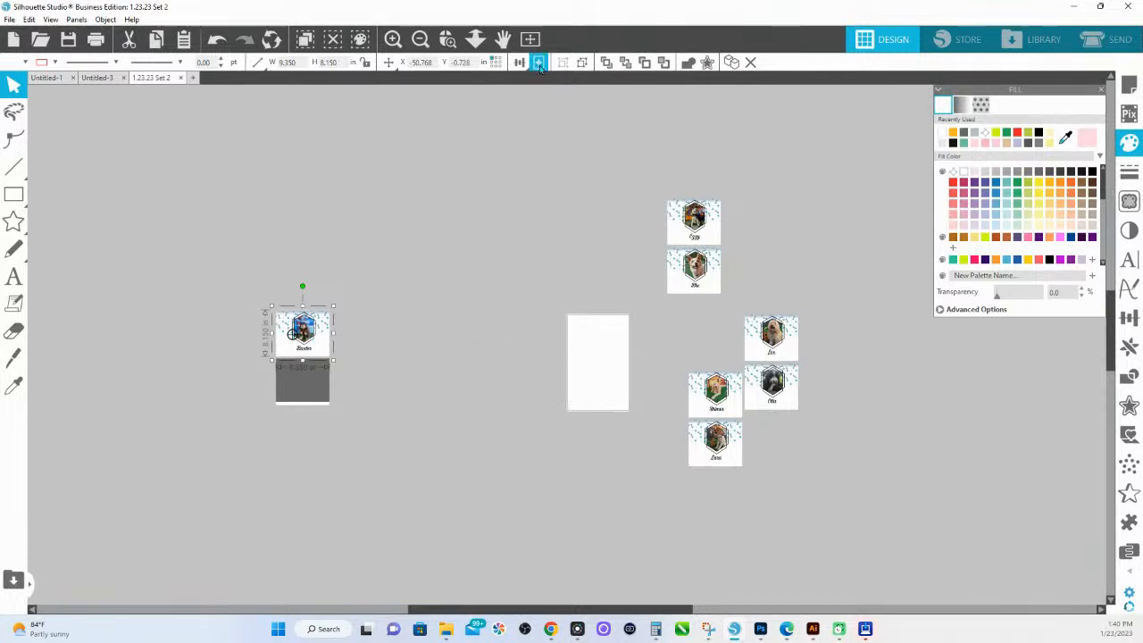
{"action": "left_click", "coordinate": [539, 62]}
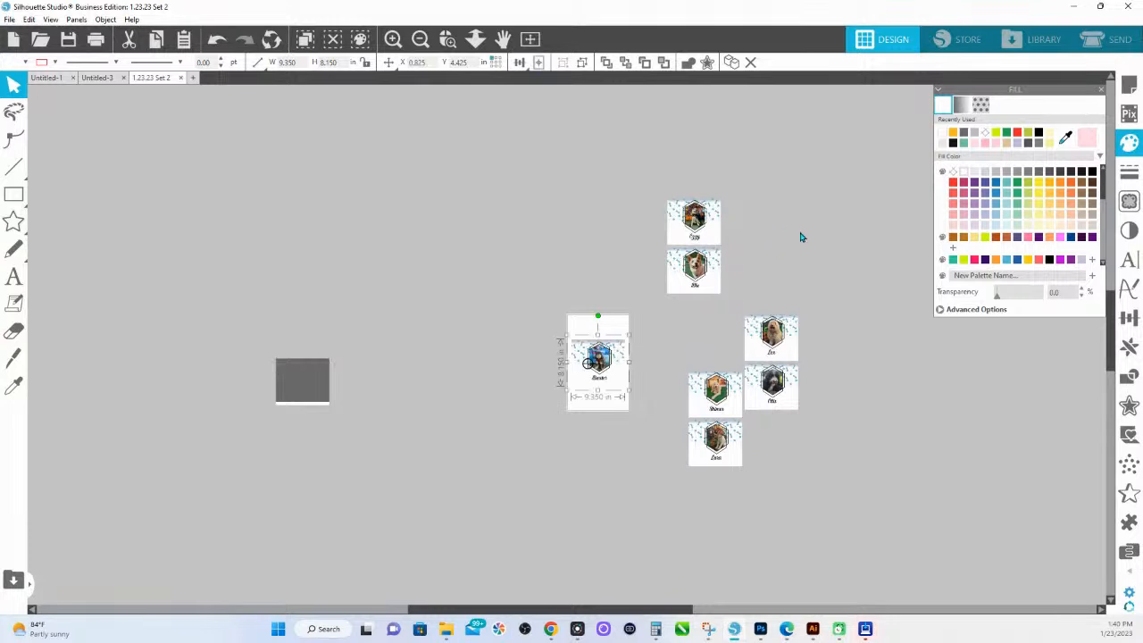
Step: Set the page size to 8.5 x 11 in and rotate the single image a quarter turn clockwise, centred on the page
{"action": "left_click", "coordinate": [1128, 84]}
{"action": "left_click_drag", "start_coordinate": [1077, 204], "coordinate": [1006, 197]}
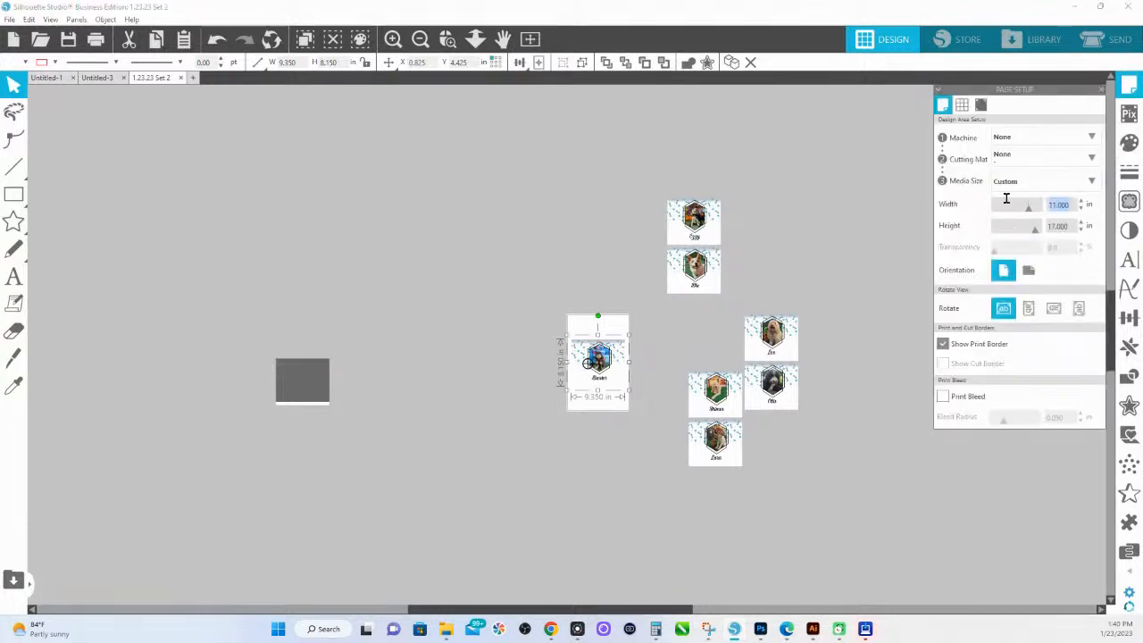
{"action": "type", "text": "8.5"}
{"action": "key", "text": "Return"}
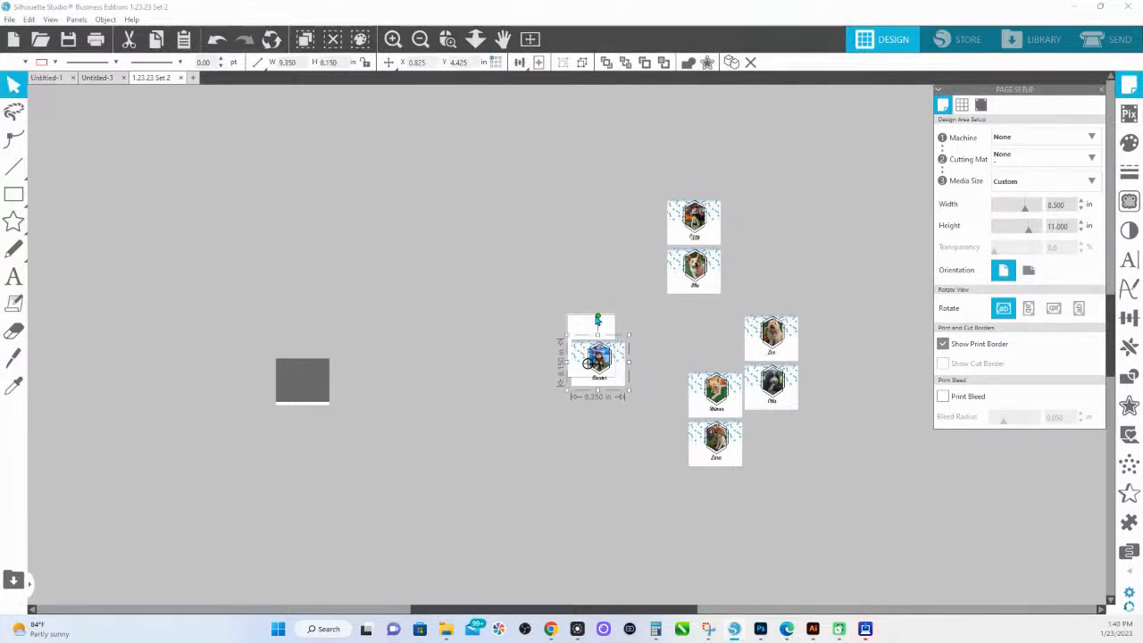
{"action": "left_click_drag", "start_coordinate": [597, 315], "coordinate": [636, 374]}
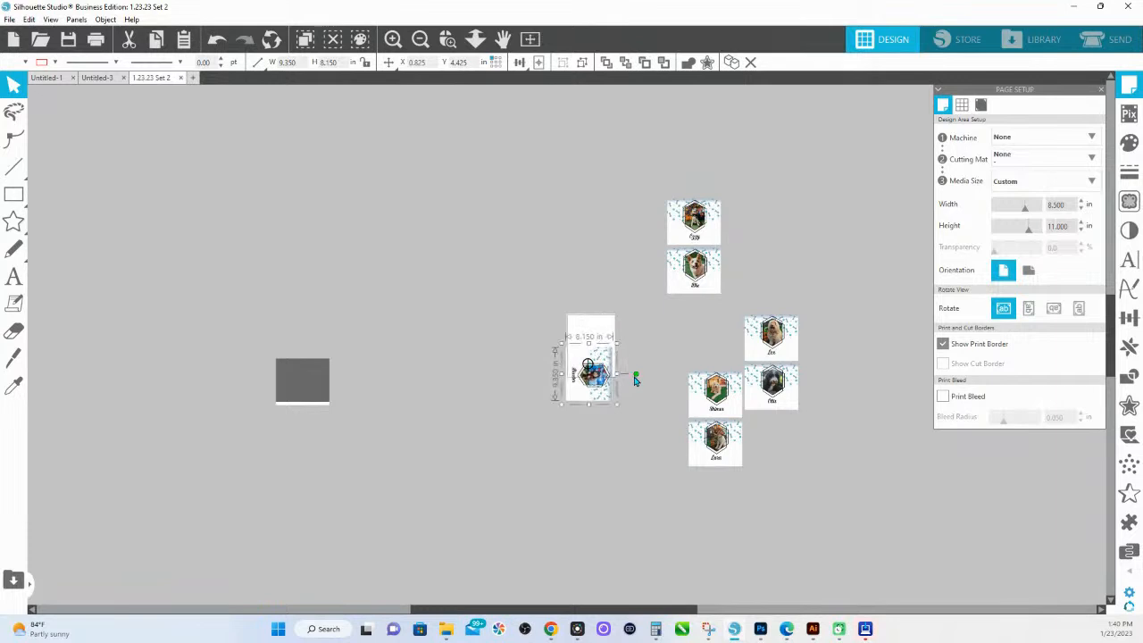
{"action": "left_click", "coordinate": [539, 61]}
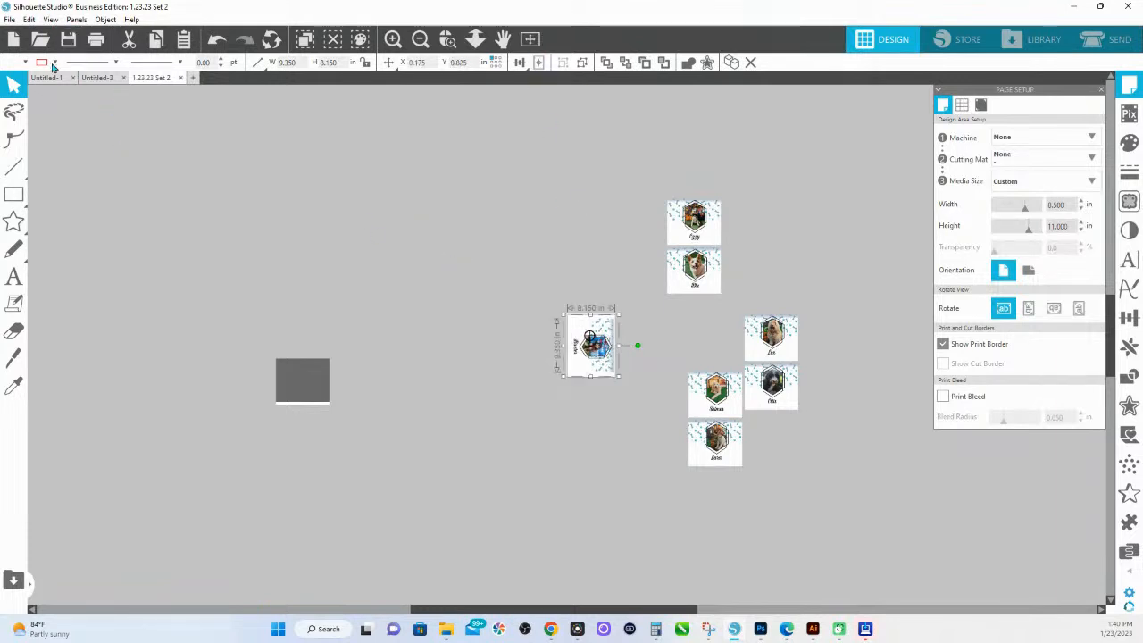
Step: Print one copy of the current page with document size Letter (8.5 x 11 in) and paper source Paper Cassette 2
{"action": "left_click", "coordinate": [96, 42]}
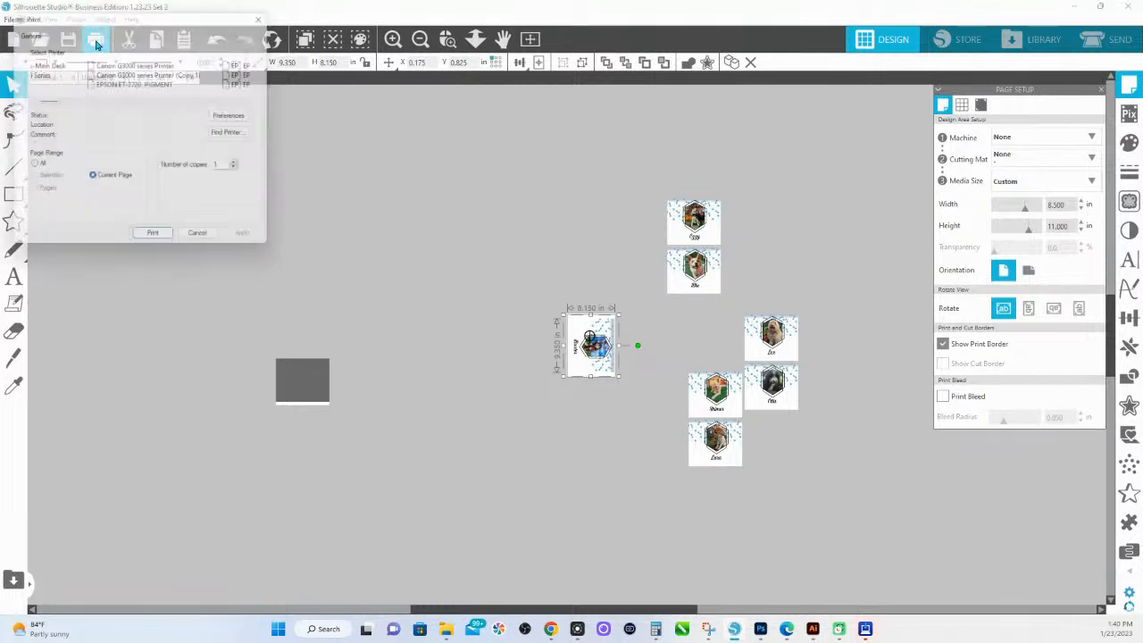
{"action": "left_click", "coordinate": [244, 118]}
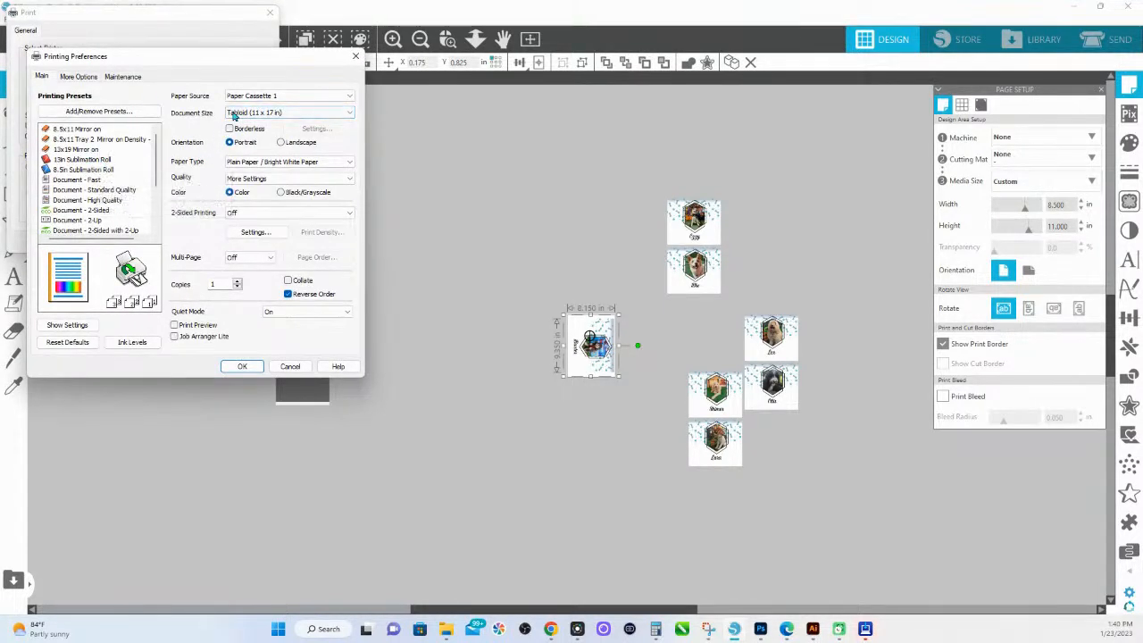
{"action": "left_click", "coordinate": [234, 113]}
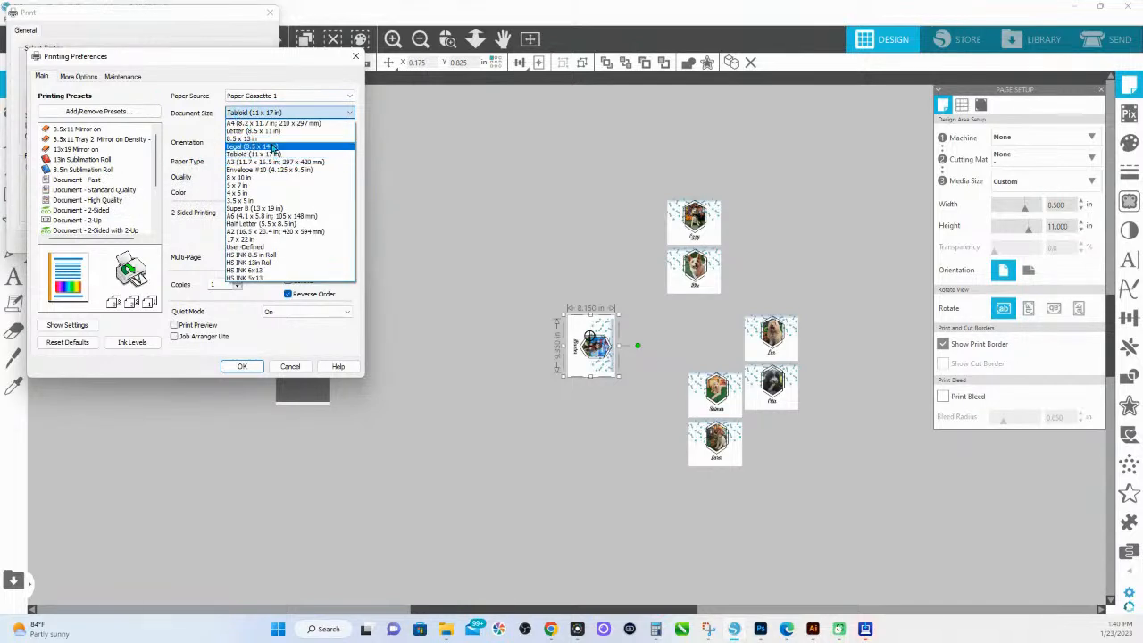
{"action": "left_click", "coordinate": [271, 130]}
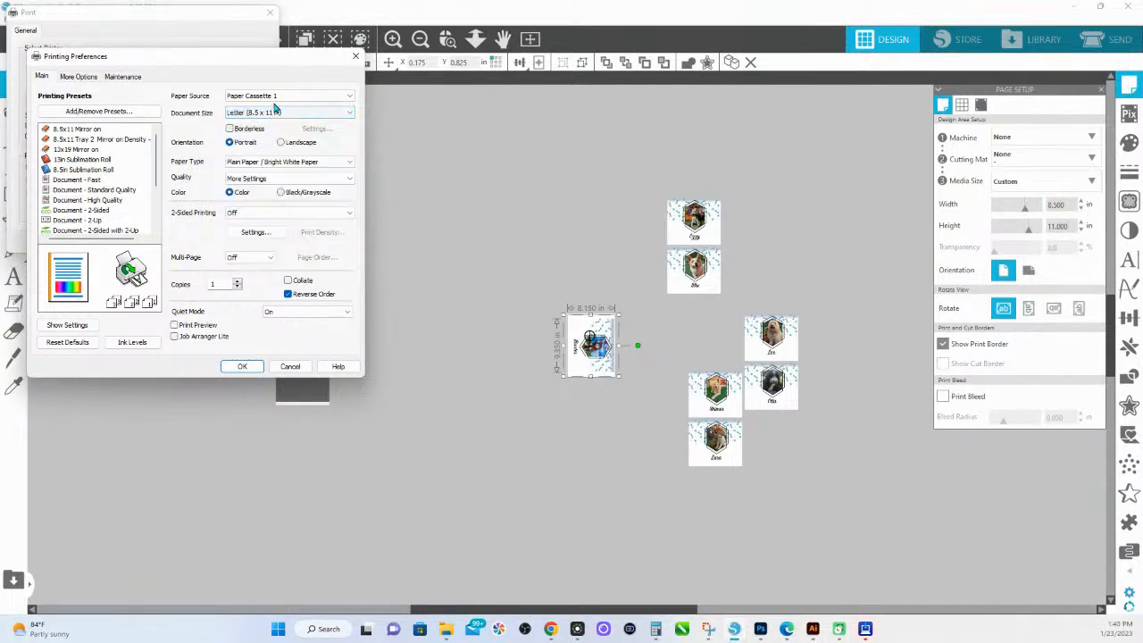
{"action": "left_click", "coordinate": [277, 95]}
{"action": "left_click", "coordinate": [270, 122]}
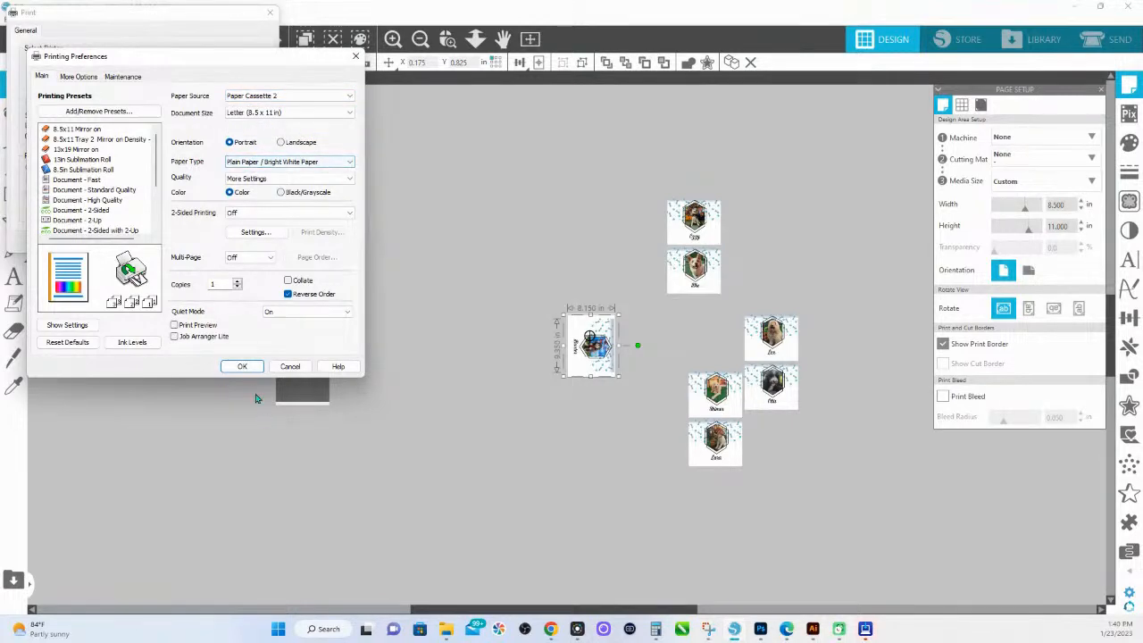
{"action": "left_click", "coordinate": [242, 366]}
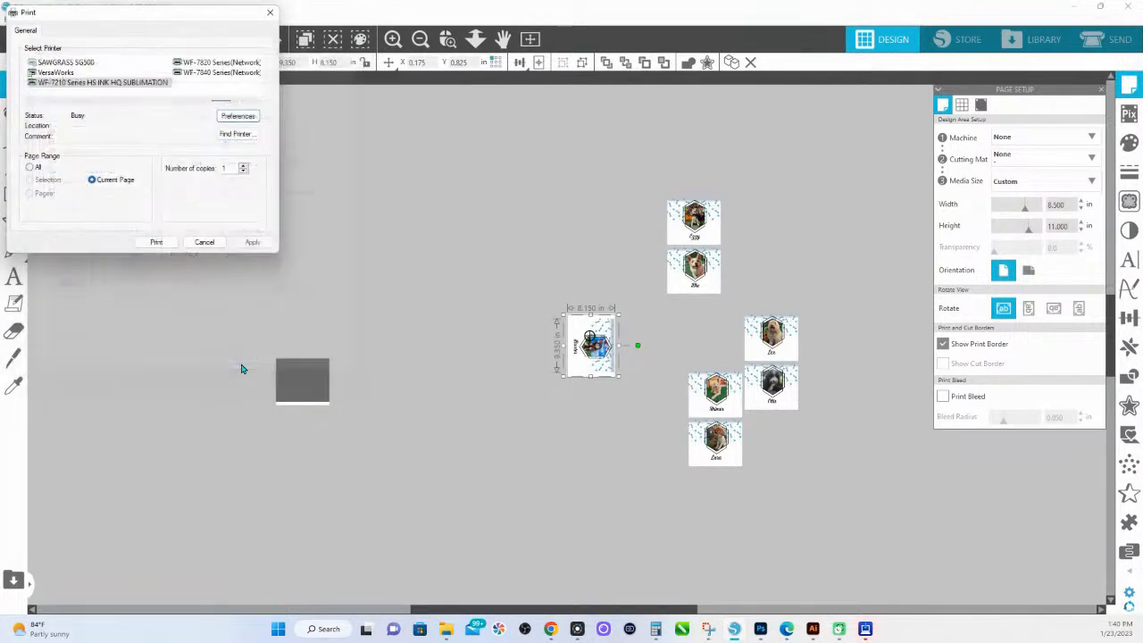
{"action": "left_click", "coordinate": [171, 248]}
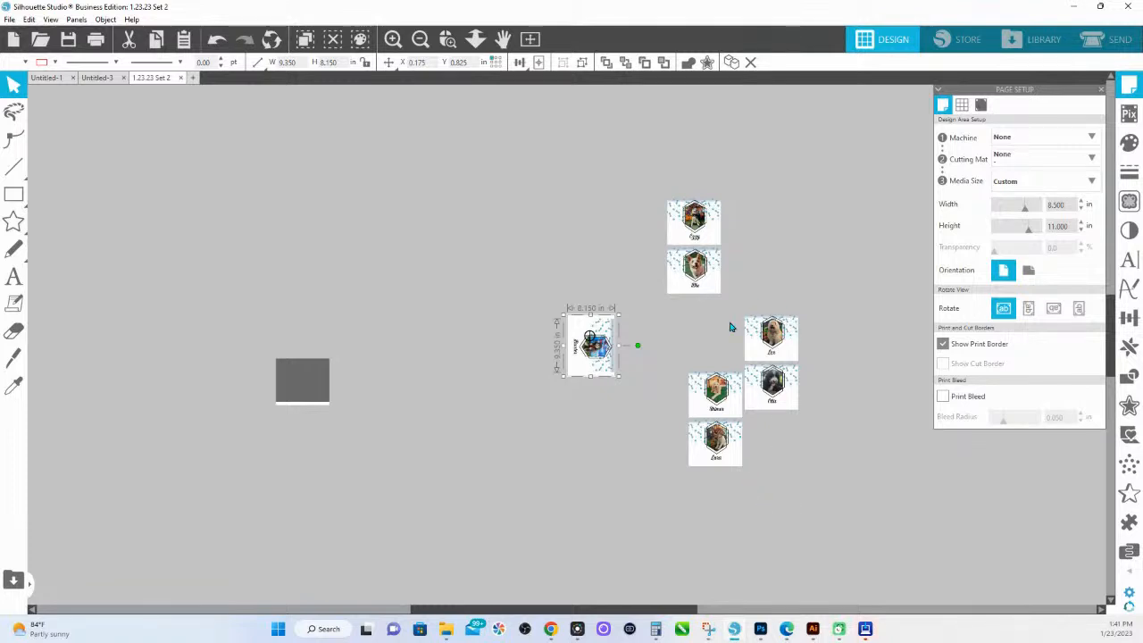
Step: Ungroup the pair with Plantilla para Tumblr-09 and -10
{"action": "left_click", "coordinate": [448, 39]}
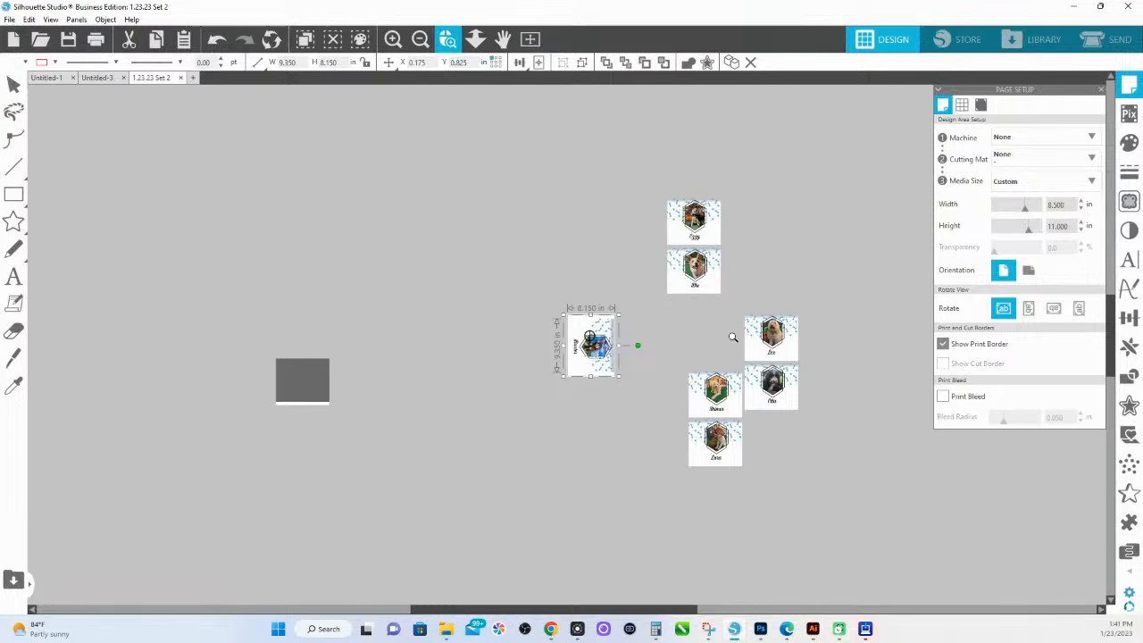
{"action": "left_click", "coordinate": [807, 351]}
{"action": "left_click", "coordinate": [585, 357]}
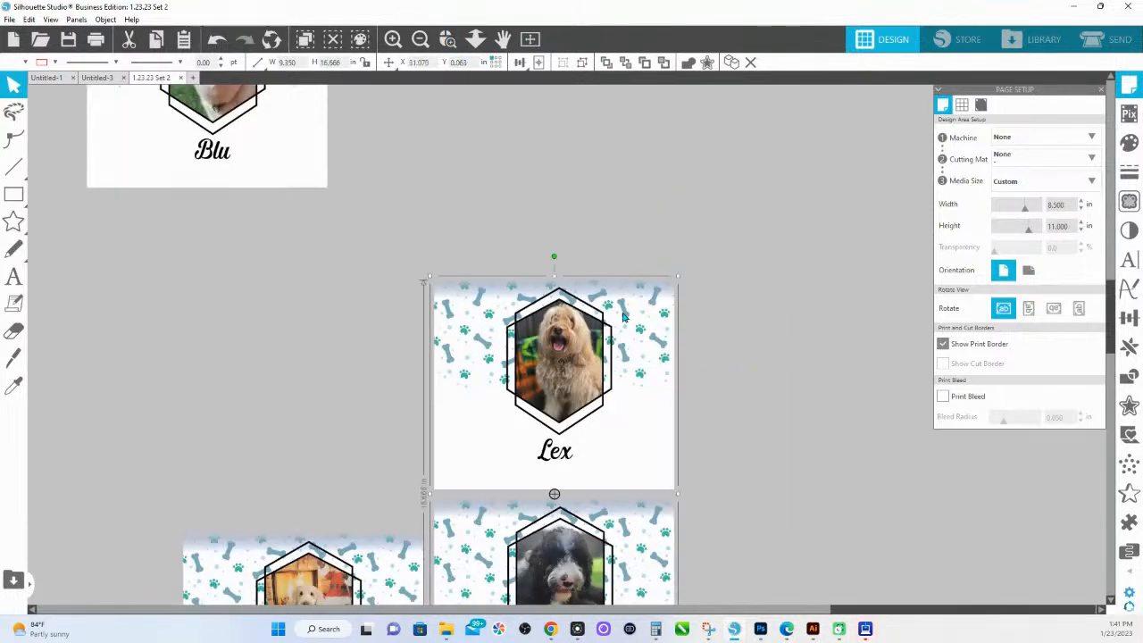
{"action": "left_click", "coordinate": [658, 223]}
{"action": "right_click", "coordinate": [643, 287]}
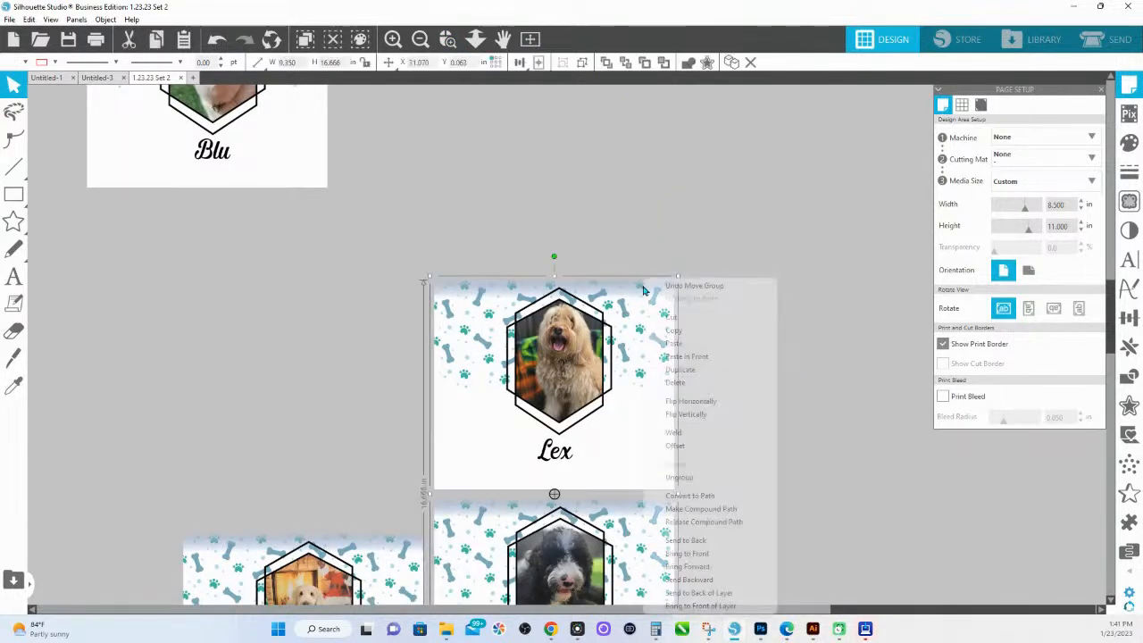
{"action": "left_click", "coordinate": [679, 477]}
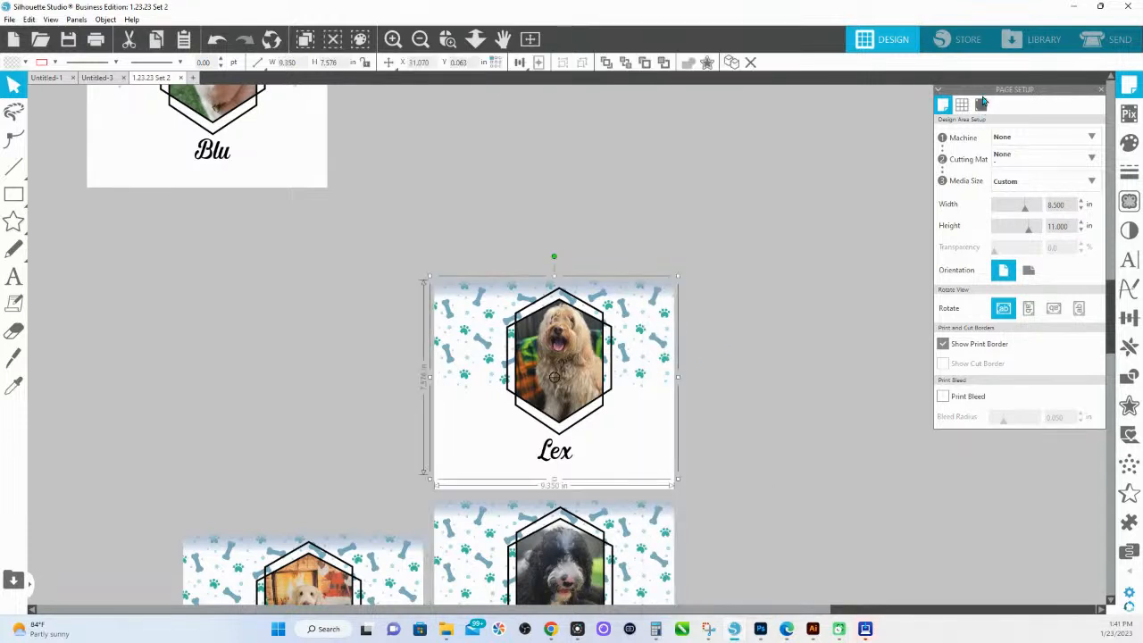
Step: Bring up the Pan Pattern handle on the fill of the upper ungrouped image, and clear the selection
{"action": "left_click", "coordinate": [1130, 142]}
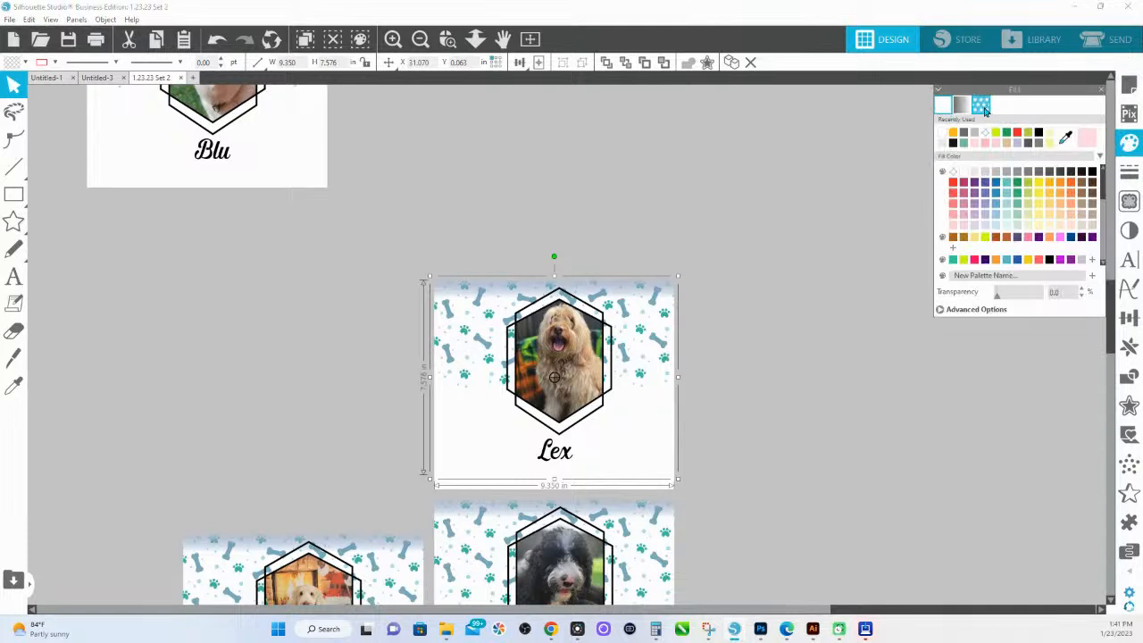
{"action": "left_click", "coordinate": [981, 106]}
{"action": "left_click", "coordinate": [974, 267]}
{"action": "left_click", "coordinate": [1001, 452]}
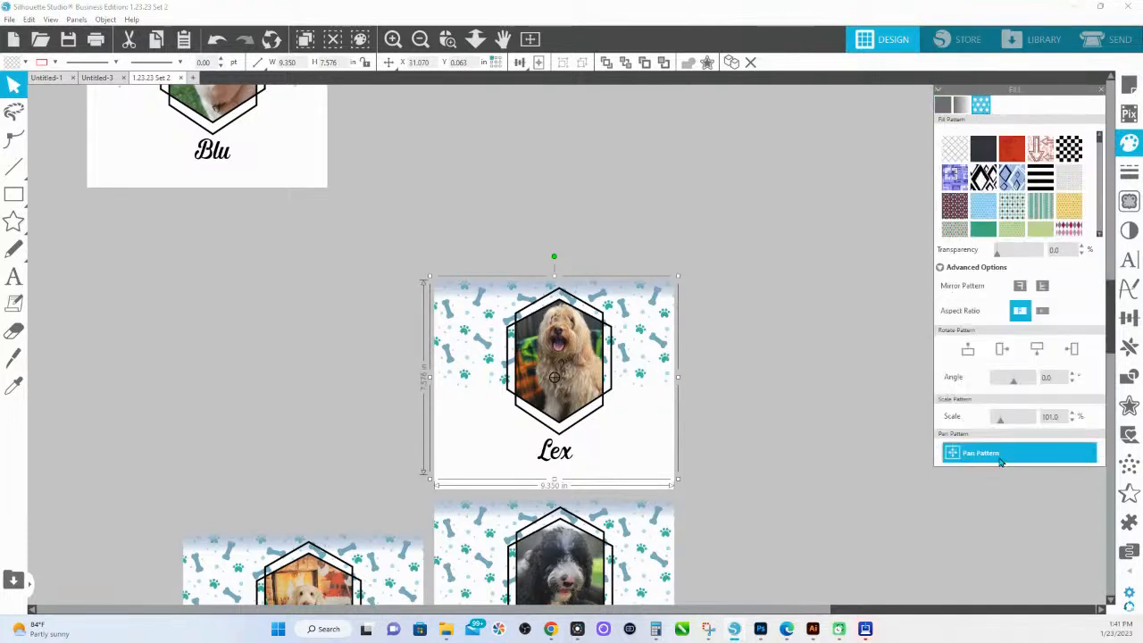
{"action": "left_click_drag", "start_coordinate": [554, 379], "coordinate": [554, 376]}
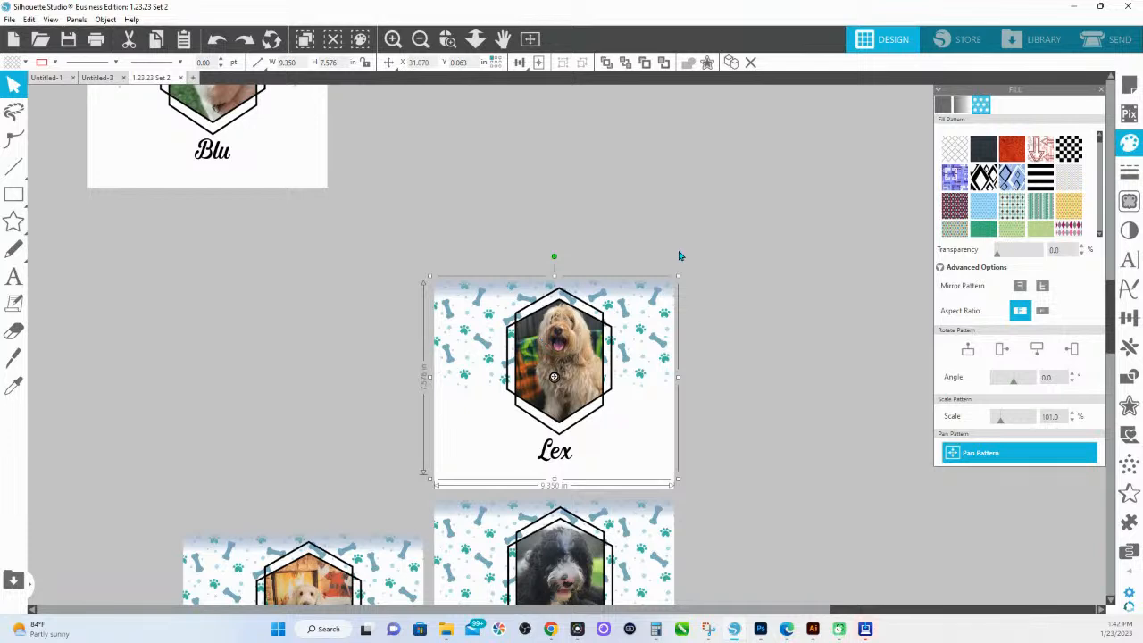
{"action": "left_click", "coordinate": [723, 247]}
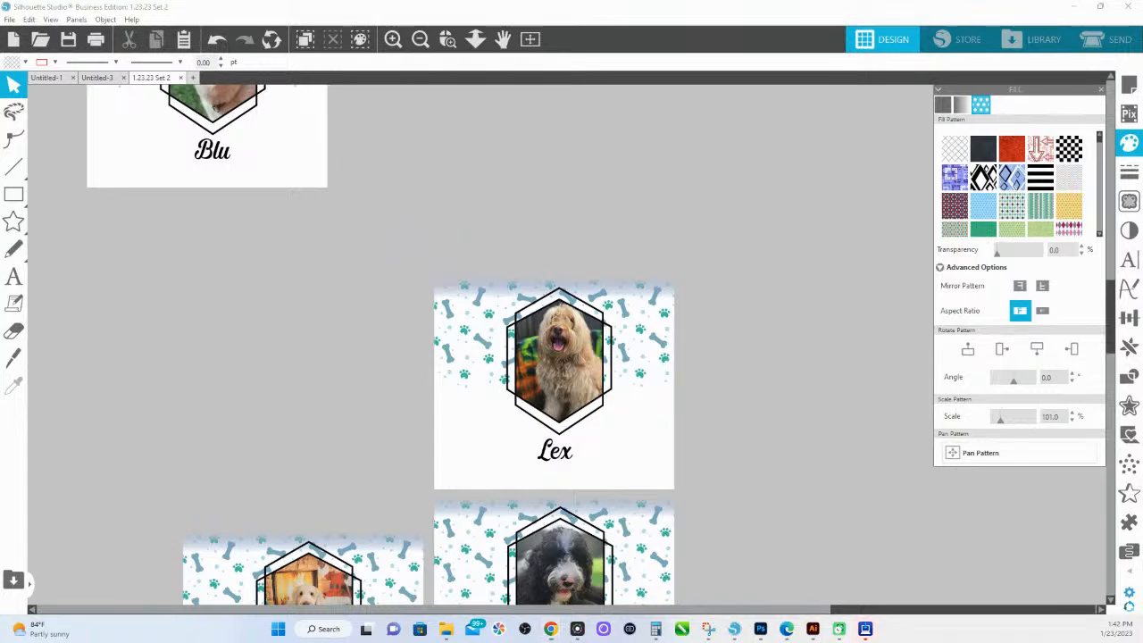
Step: Switch to the Chrome window with the Honestly SpINKing shop page
{"action": "key", "text": "alt+Tab"}
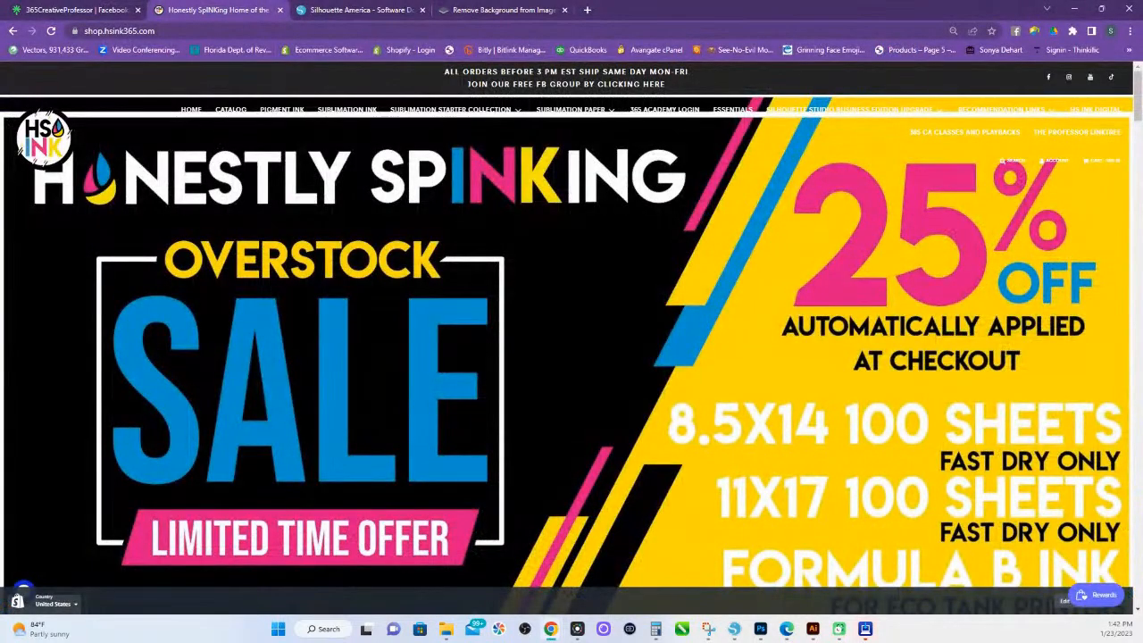